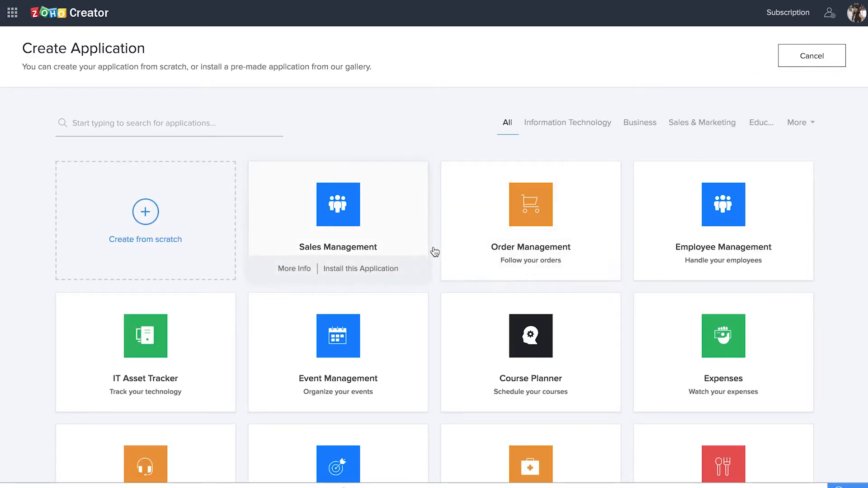
# Step: Start a from-scratch application named 'Distributor Management 2018'
pyautogui.scroll(-20, 435, 252)
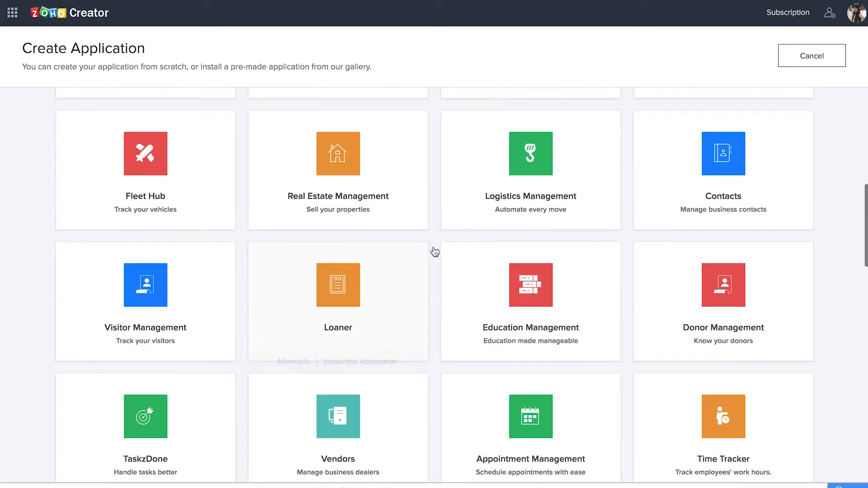
pyautogui.scroll(-10, 435, 252)
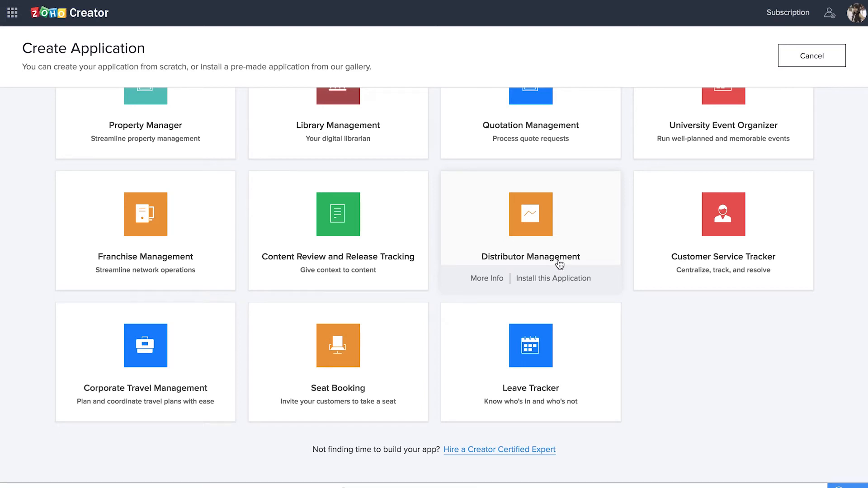
pyautogui.scroll(20, 560, 265)
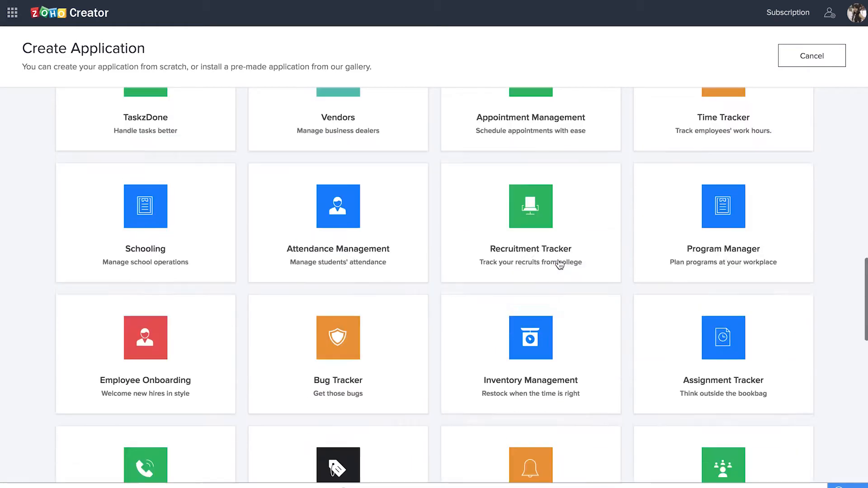
pyautogui.click(146, 213)
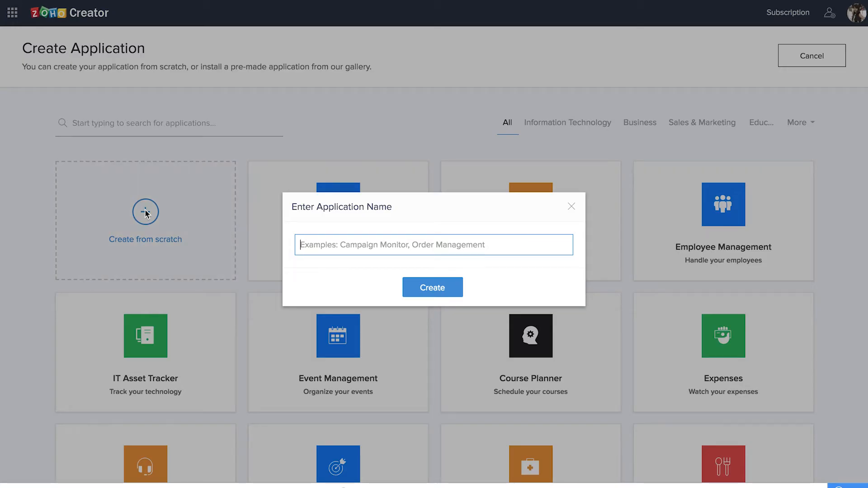
pyautogui.write('Distributor Management 2018')
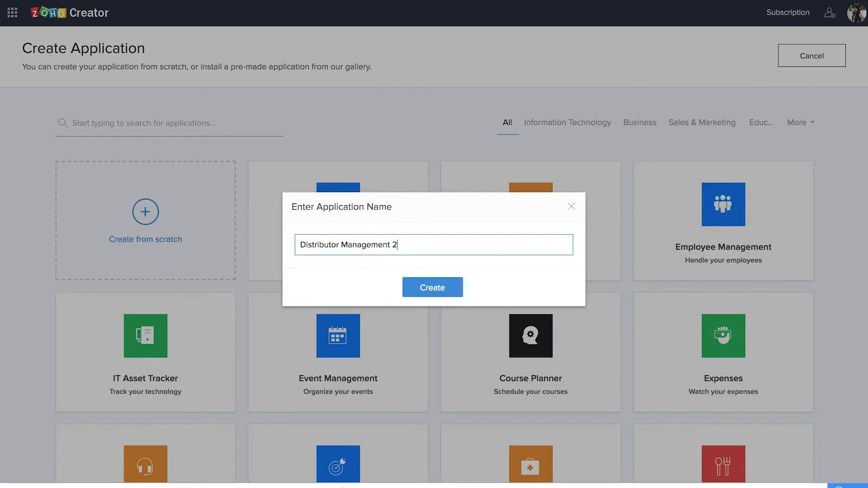
pyautogui.press('Return')
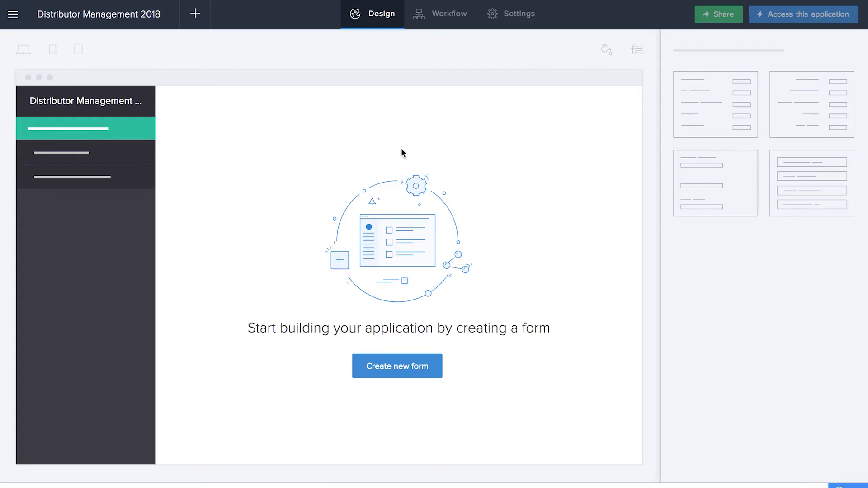
# Step: Start the app's first form from Blank and name it 'Add Supplier'
pyautogui.click(397, 370)
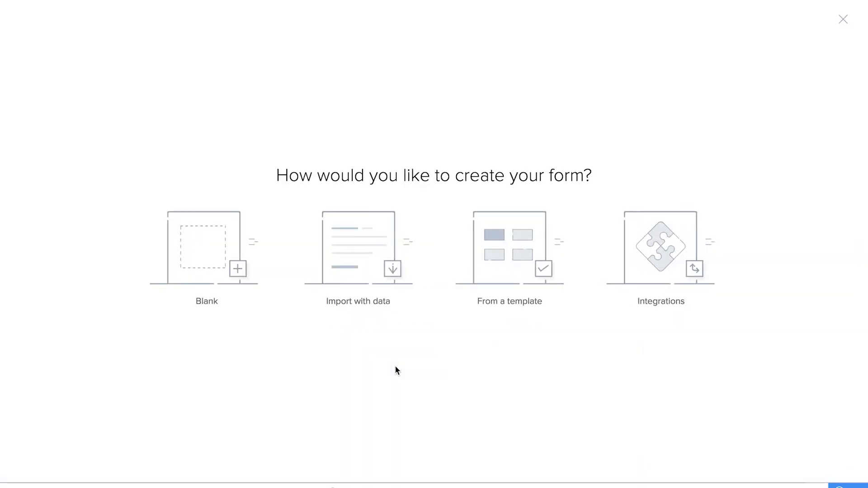
pyautogui.click(204, 252)
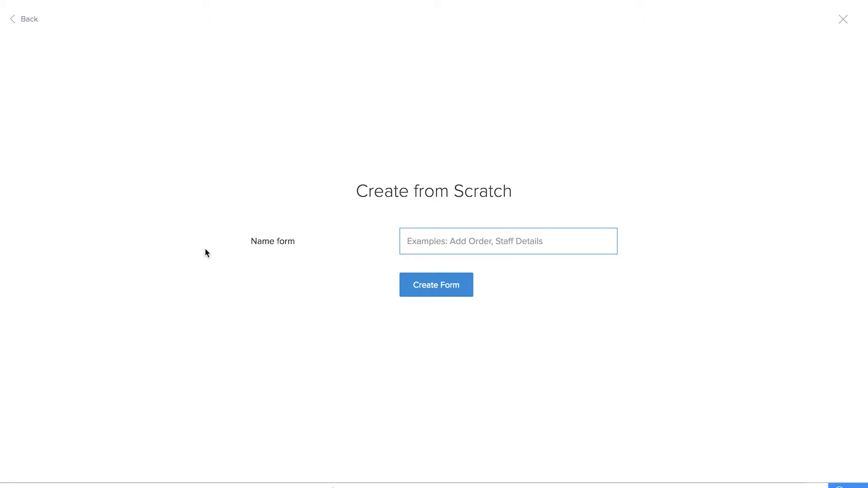
pyautogui.write('Add Supplier')
pyautogui.click(456, 287)
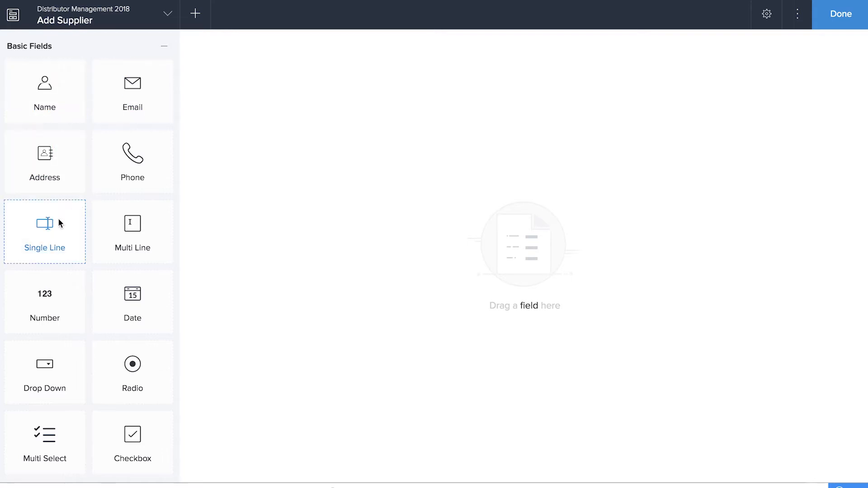
# Step: Add a single-line 'Supplier Name' field and an email 'Supplier Email' field
pyautogui.moveTo(52, 228); pyautogui.dragTo(331, 123)
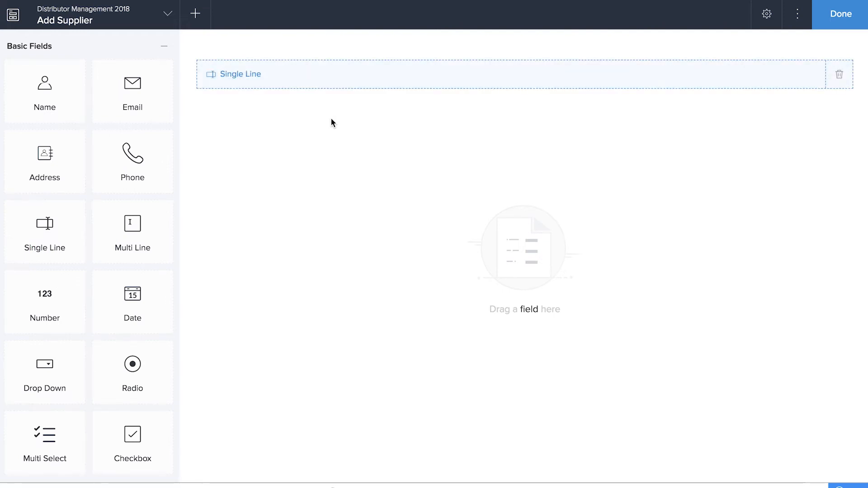
pyautogui.write('Supplier Name')
pyautogui.click(301, 184)
pyautogui.moveTo(133, 100); pyautogui.dragTo(298, 158)
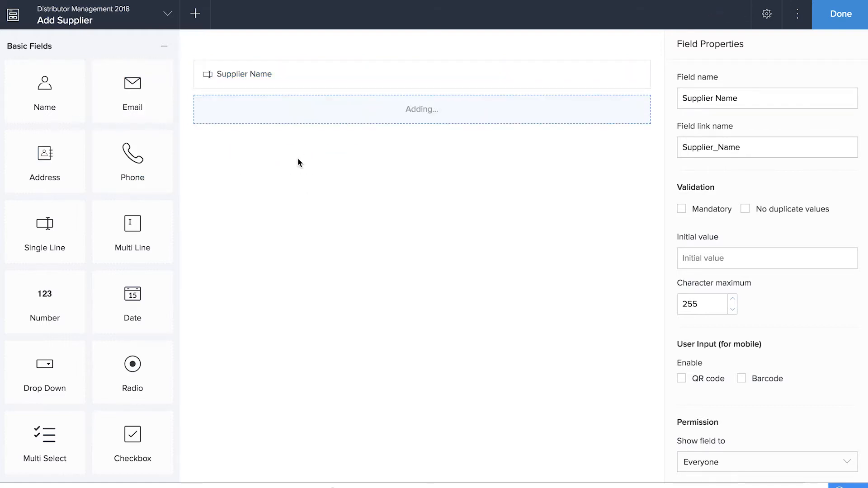
pyautogui.write('Supplier Email')
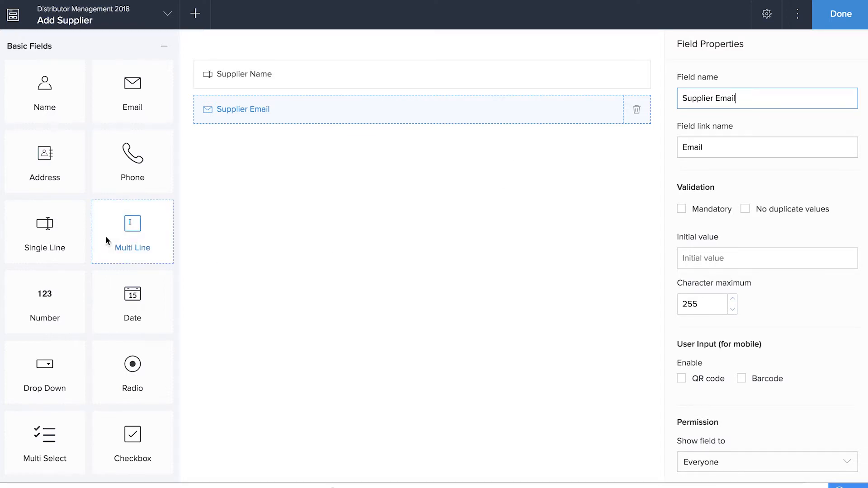
# Step: Add a single-line 'Supplier Code' field, a Phone field and an Address field, then finish the form
pyautogui.moveTo(78, 239); pyautogui.dragTo(378, 240)
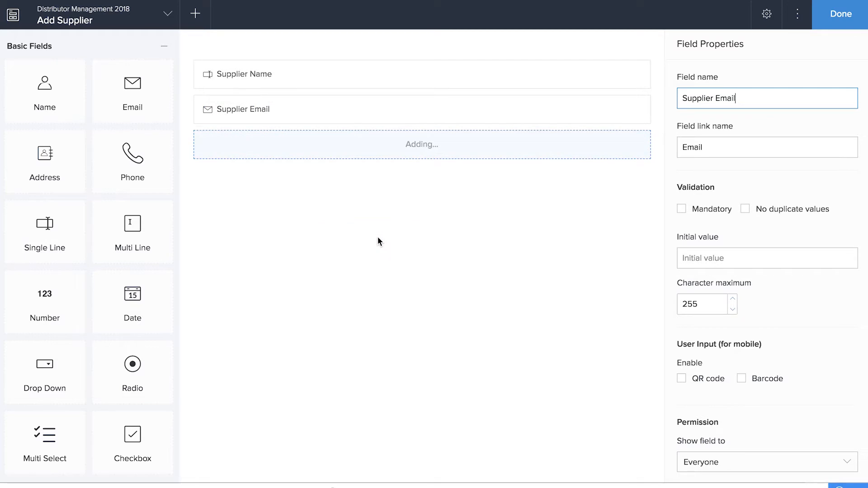
pyautogui.write('Supplier Code')
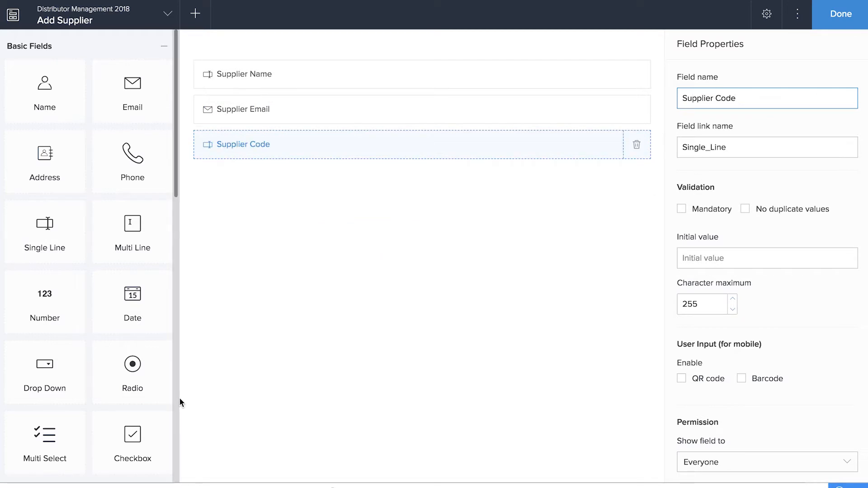
pyautogui.moveTo(129, 161); pyautogui.dragTo(294, 254)
pyautogui.moveTo(54, 156); pyautogui.dragTo(366, 242)
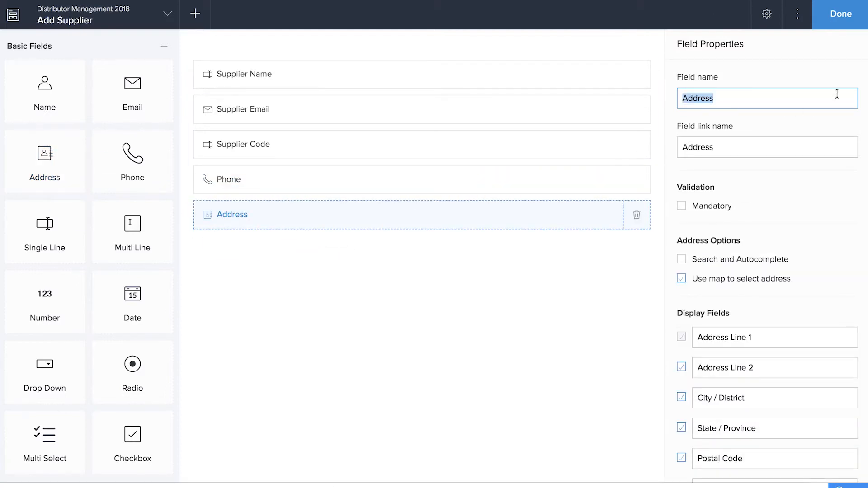
pyautogui.click(835, 17)
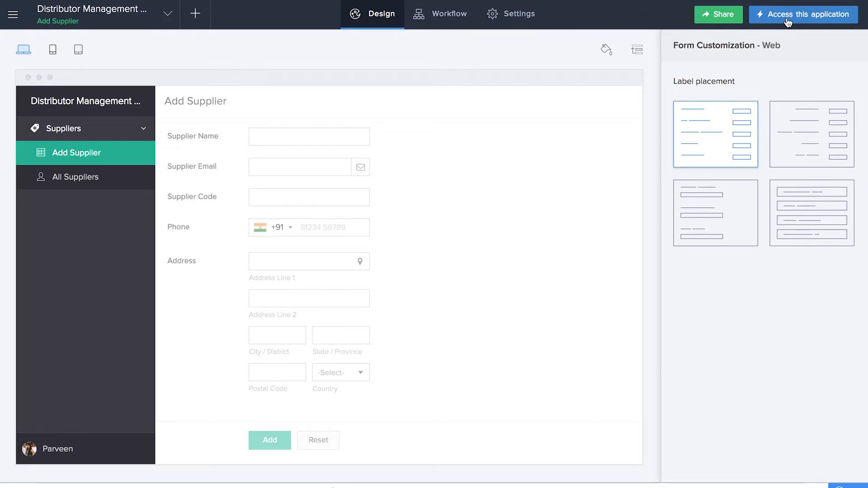
# Step: In the live app, enter supplier 'India Office Tech' with the contact e-mail and code 100A
pyautogui.click(787, 23)
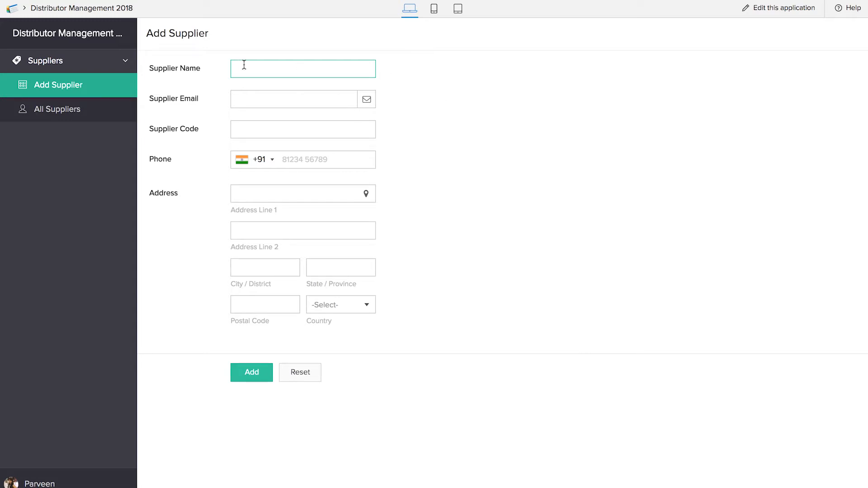
pyautogui.write('India Office Tech')
pyautogui.click(255, 96)
pyautogui.click(254, 131)
pyautogui.write('100A')
pyautogui.click(301, 161)
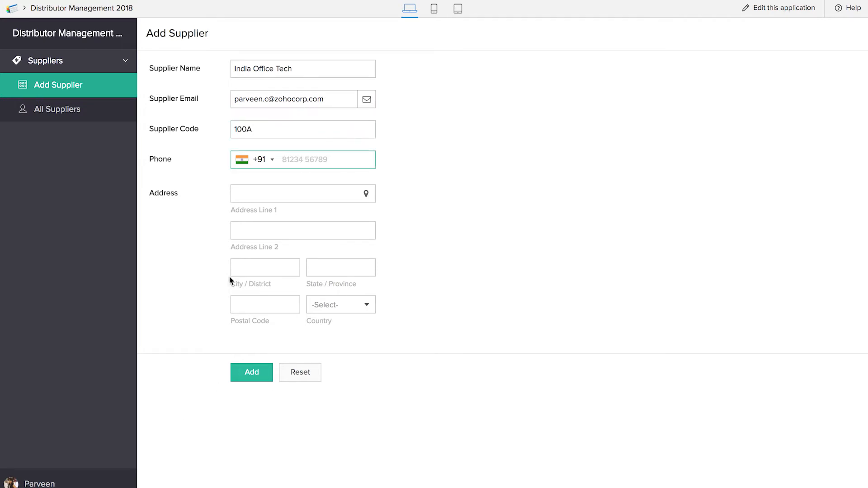
# Step: Pick a Chennai address on the map, submit the supplier, and return to editing from All Suppliers
pyautogui.click(367, 195)
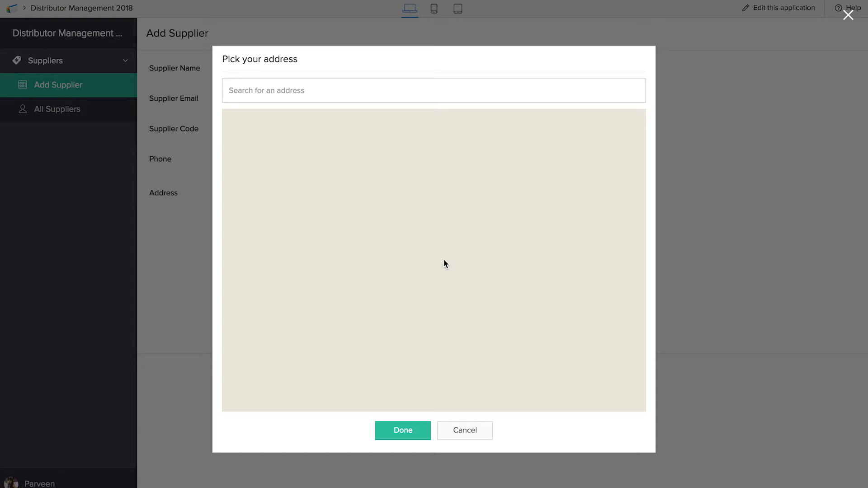
pyautogui.click(386, 86)
pyautogui.write('CHENNA')
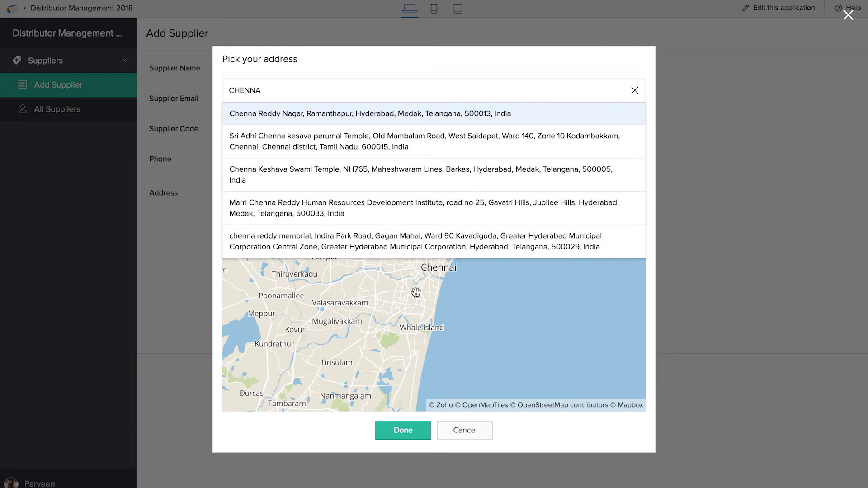
pyautogui.click(400, 311)
pyautogui.click(409, 435)
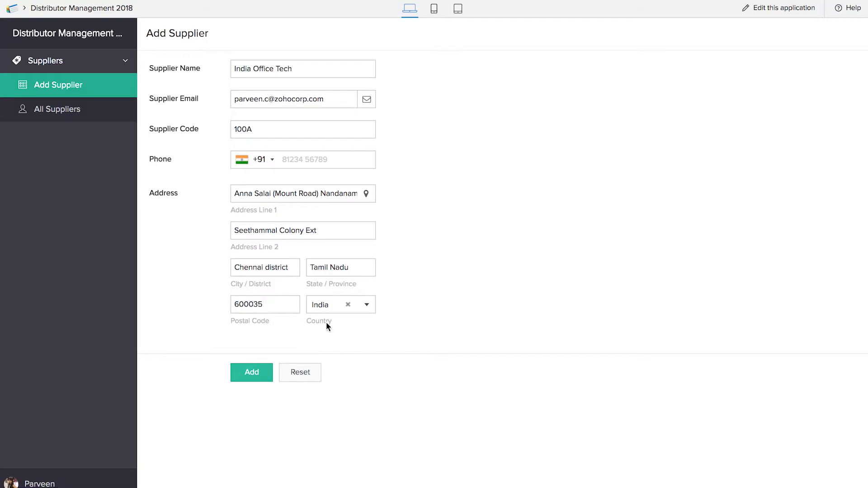
pyautogui.click(252, 372)
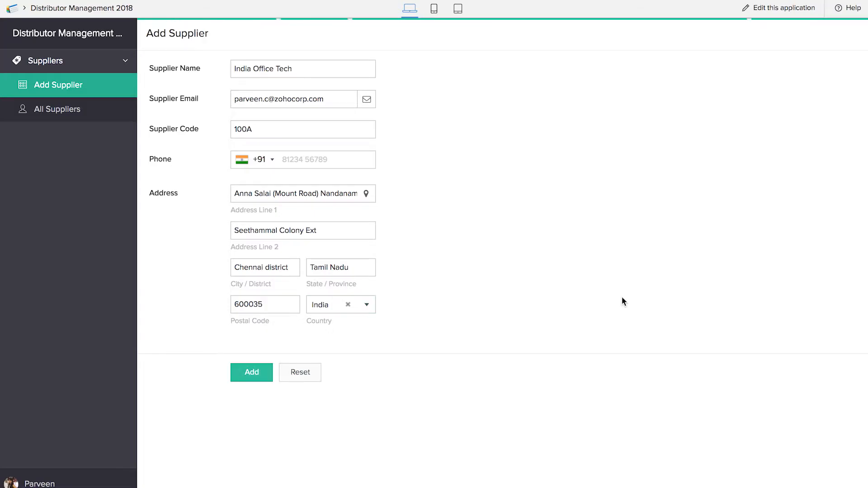
pyautogui.click(65, 119)
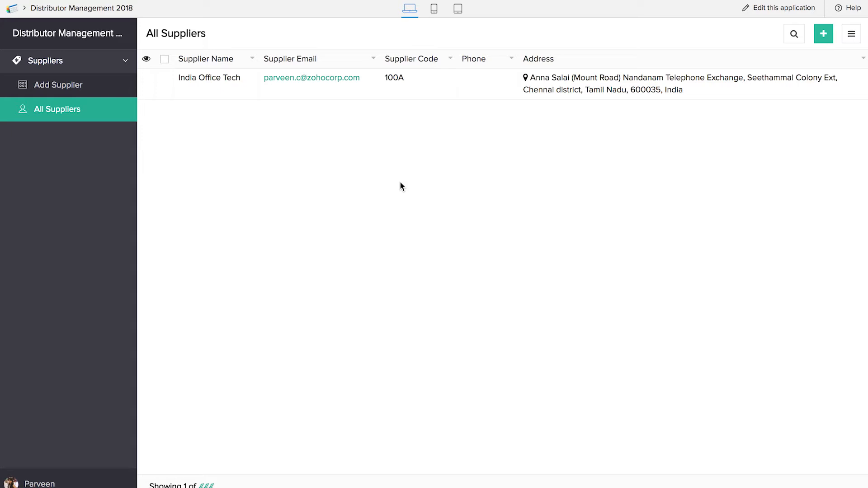
pyautogui.click(783, 9)
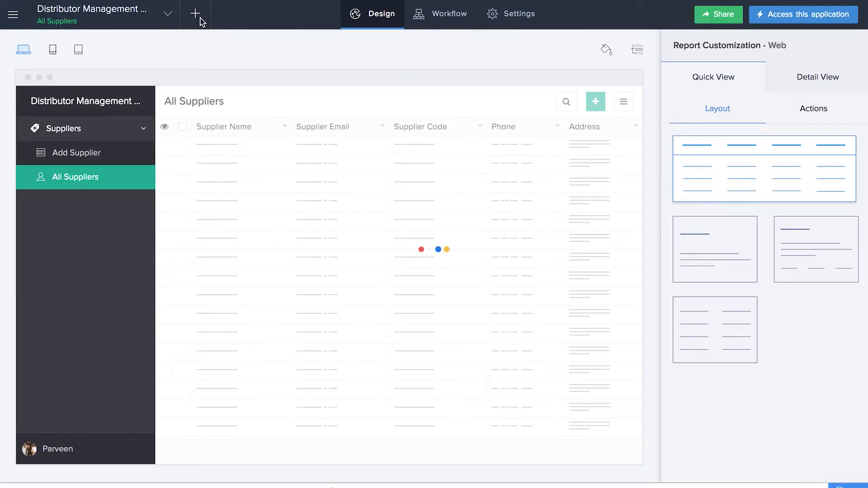
# Step: Create a new blank form named 'Add Warehouse'
pyautogui.click(195, 13)
pyautogui.click(225, 264)
pyautogui.click(217, 282)
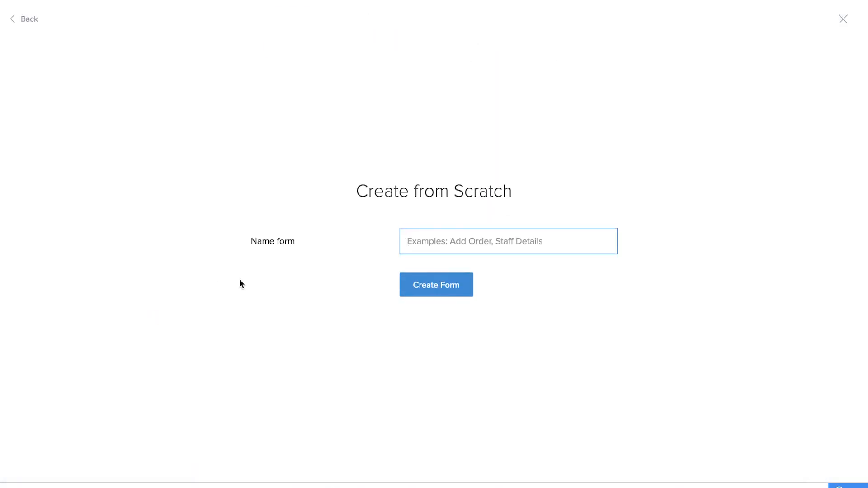
pyautogui.write('Add Warehouse')
pyautogui.click(429, 282)
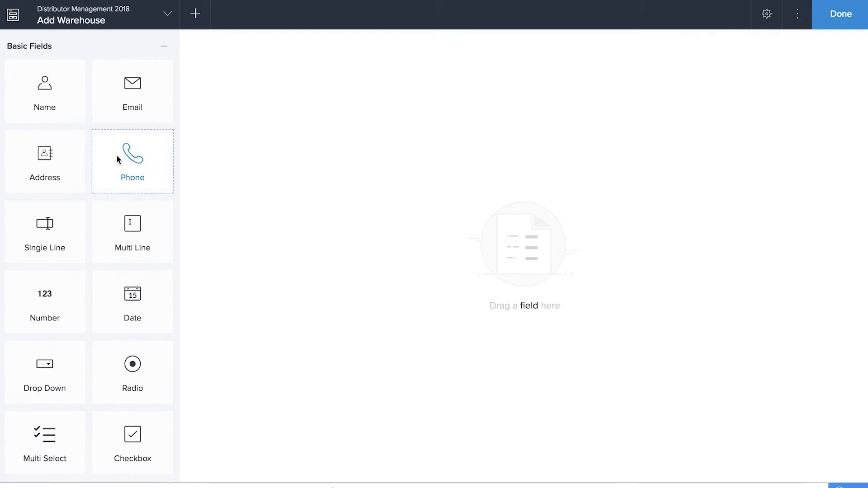
# Step: Add Warehouse Name, Warehouse Code, Warehouse Email and Phone fields, then finish the form
pyautogui.moveTo(54, 224); pyautogui.dragTo(378, 181)
pyautogui.write('Warehouse Name')
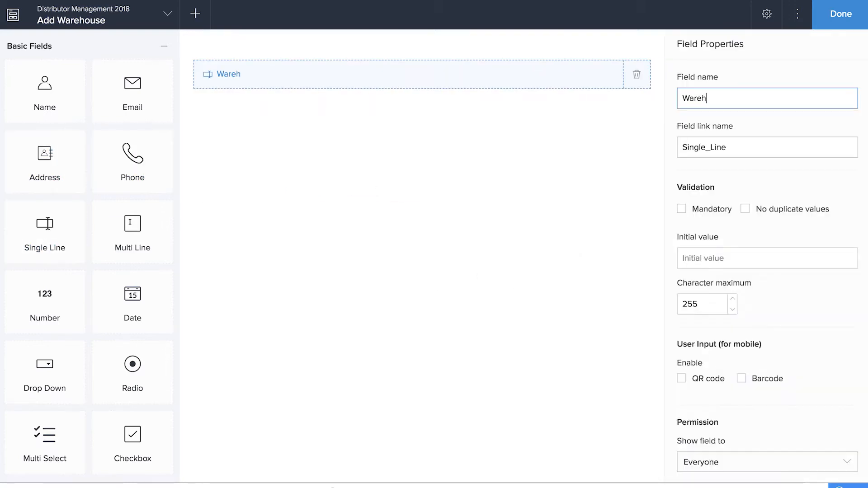
pyautogui.press('Return')
pyautogui.write('Warehouse Code')
pyautogui.moveTo(132, 90); pyautogui.dragTo(317, 145)
pyautogui.write('Warehouse Email')
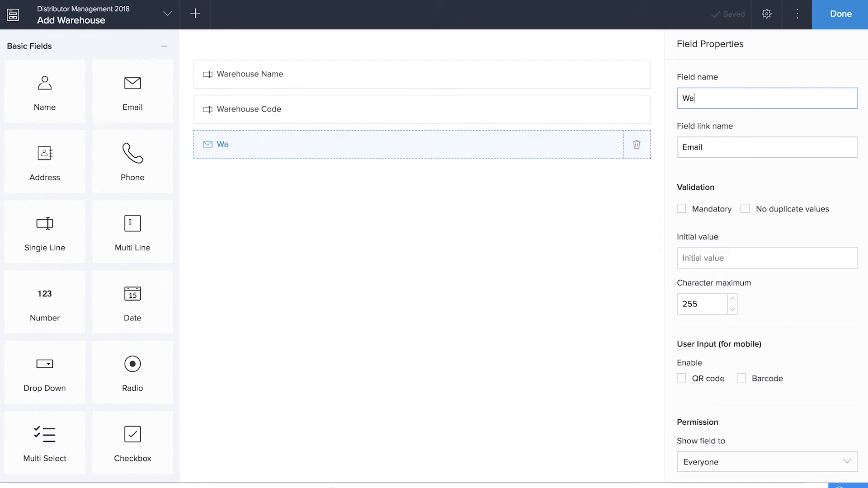
pyautogui.moveTo(133, 162); pyautogui.dragTo(280, 183)
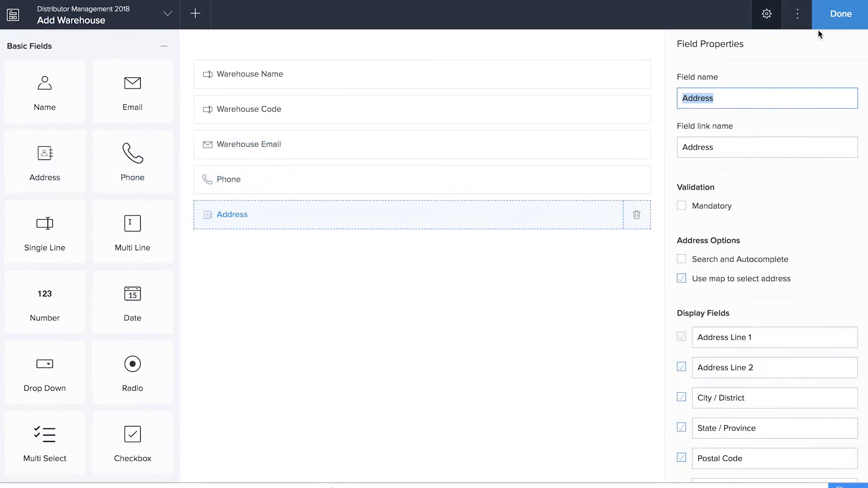
pyautogui.click(826, 23)
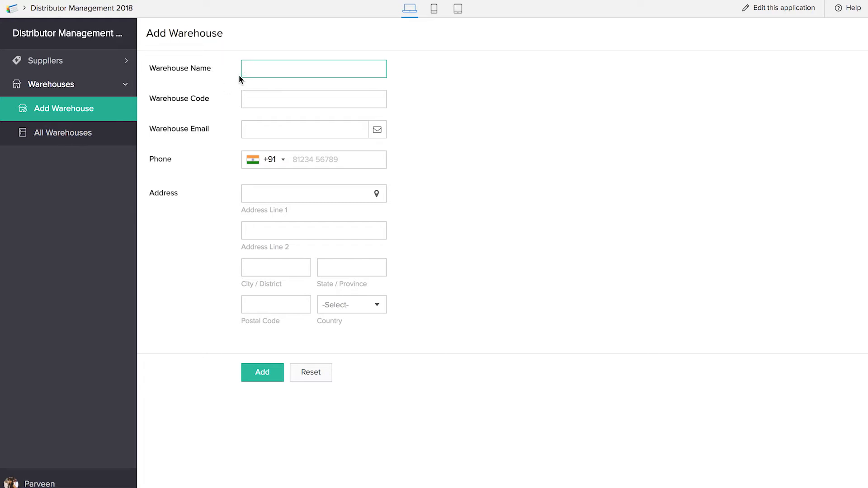
# Step: Save a warehouse record 'New York Main Warehouse' with code 1005A and its e-mail
pyautogui.write('New York Main Warehouse')
pyautogui.press('Tab')
pyautogui.write('1005A')
pyautogui.click(264, 124)
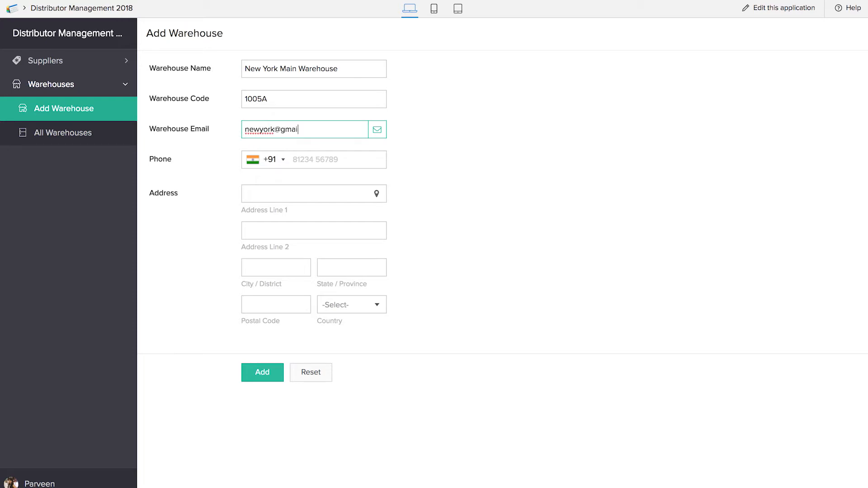
pyautogui.click(266, 375)
# Step: Open the record from All Warehouses, edit it and save it with Update
pyautogui.click(65, 135)
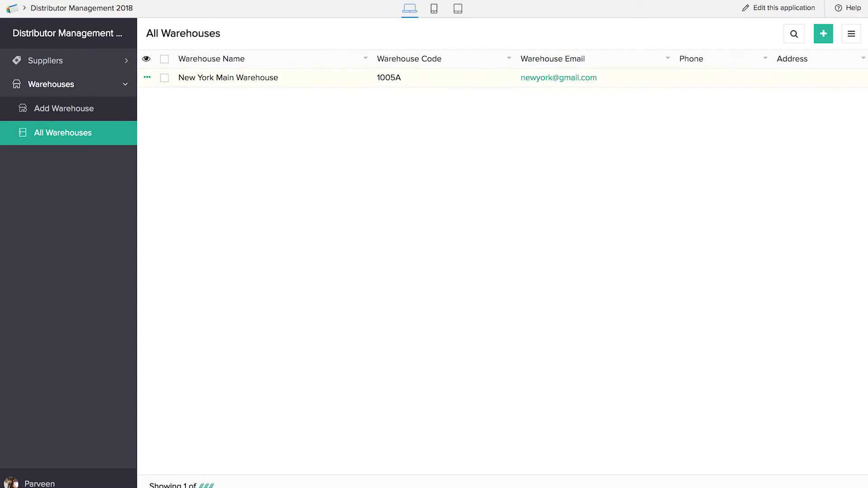
pyautogui.click(637, 77)
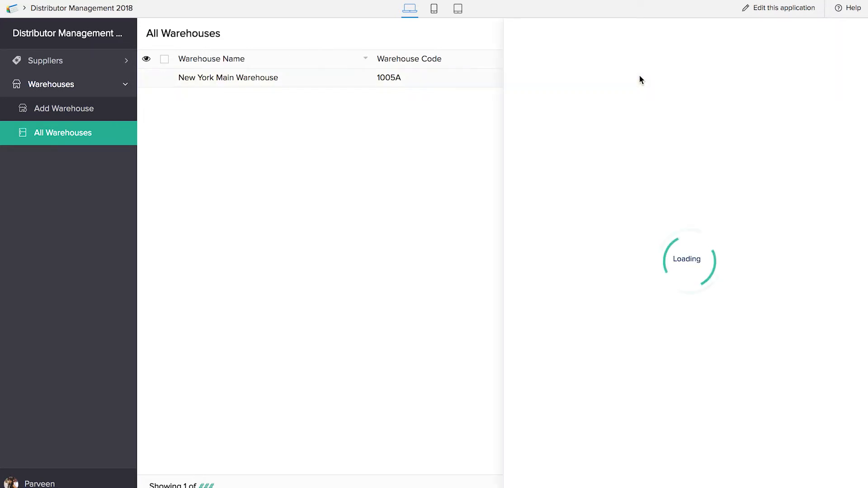
pyautogui.click(729, 33)
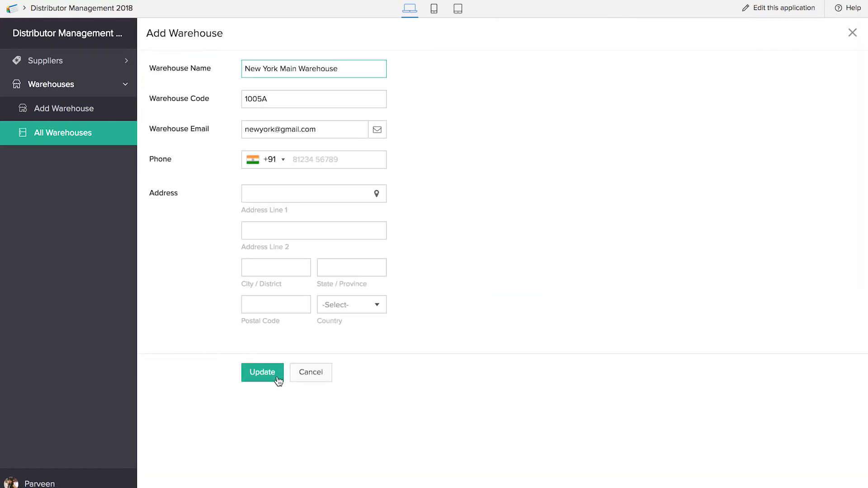
pyautogui.click(277, 379)
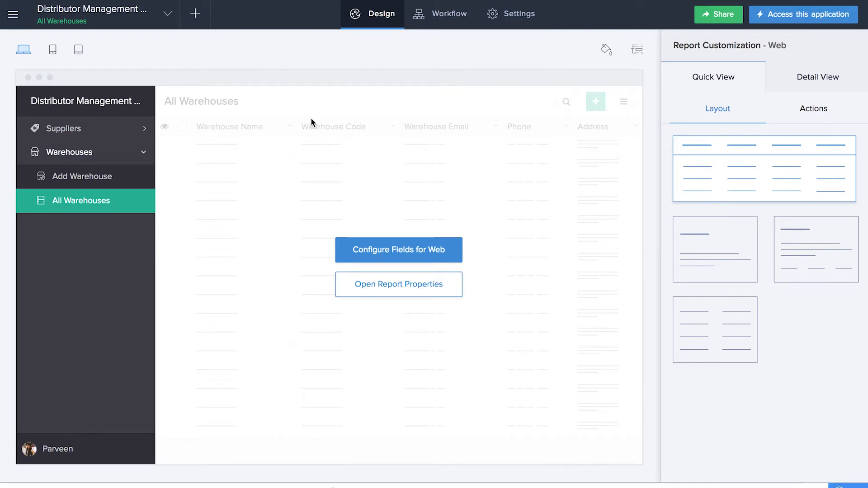
# Step: Create a new blank form named 'Add Product'
pyautogui.click(195, 13)
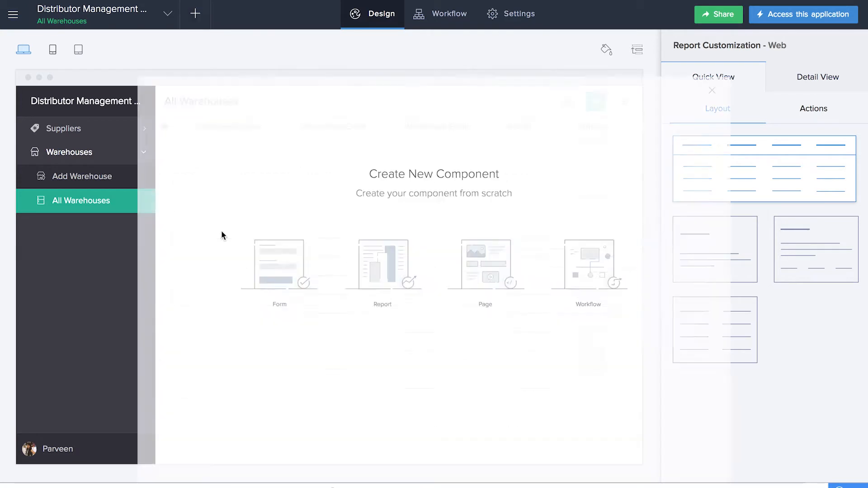
pyautogui.click(216, 265)
pyautogui.click(211, 283)
pyautogui.write('Add Product')
pyautogui.click(436, 285)
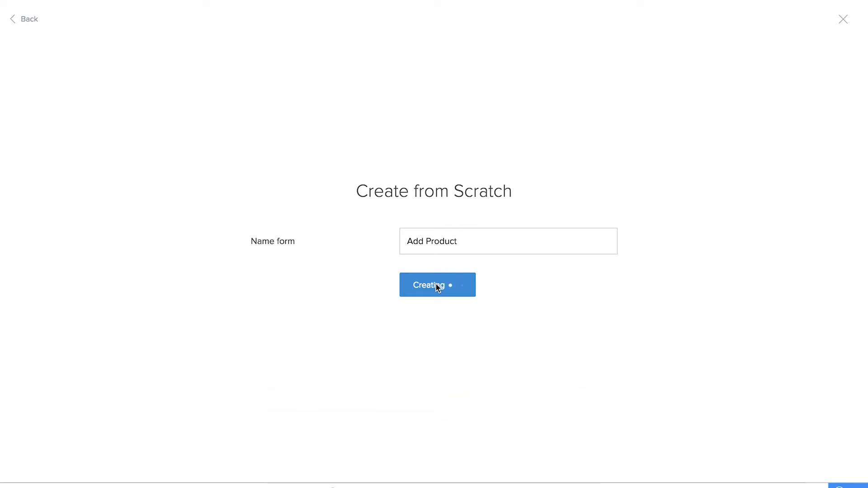
# Step: Add single-line 'Product Code' and 'Product Name' fields
pyautogui.moveTo(45, 232); pyautogui.dragTo(508, 120)
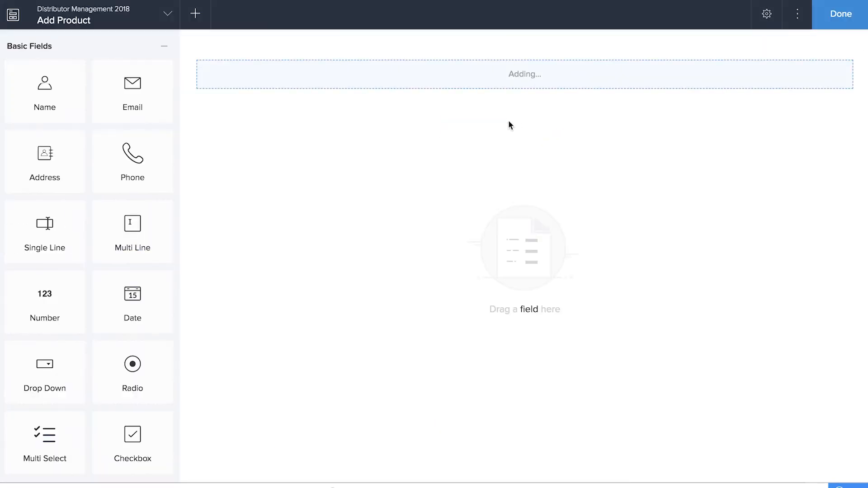
pyautogui.write('Product Code')
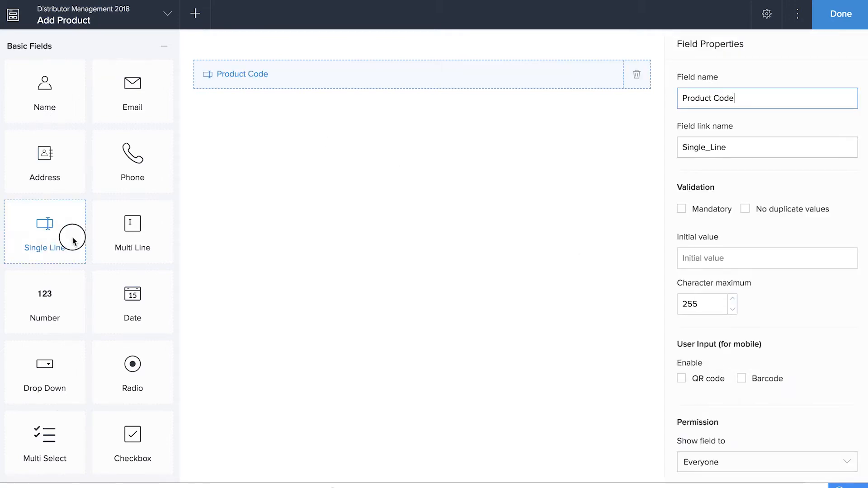
pyautogui.moveTo(74, 234); pyautogui.dragTo(407, 109)
pyautogui.write('Product Name')
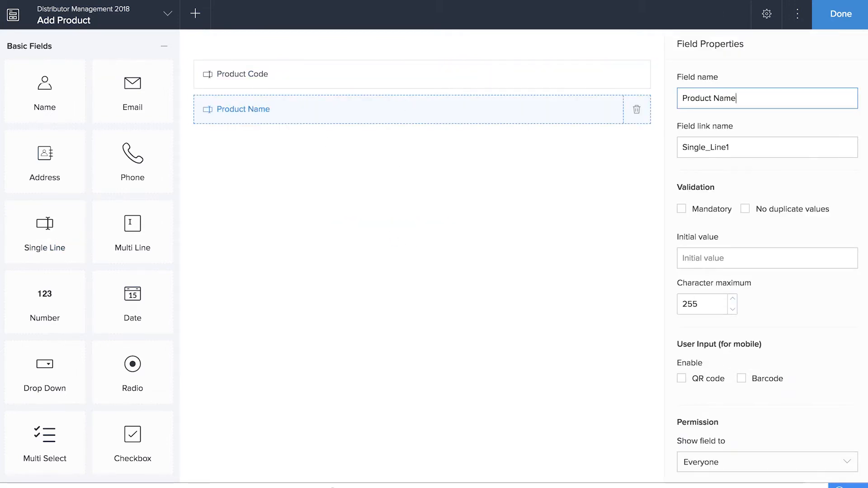
# Step: Add a 'Category' dropdown with Furniture, Office Supplies and Technology, allowing other values
pyautogui.moveTo(44, 371); pyautogui.dragTo(460, 171)
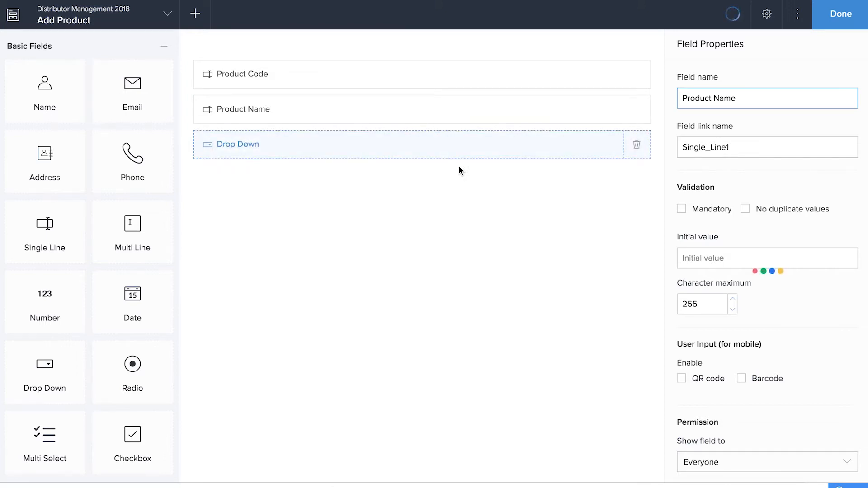
pyautogui.write('Category')
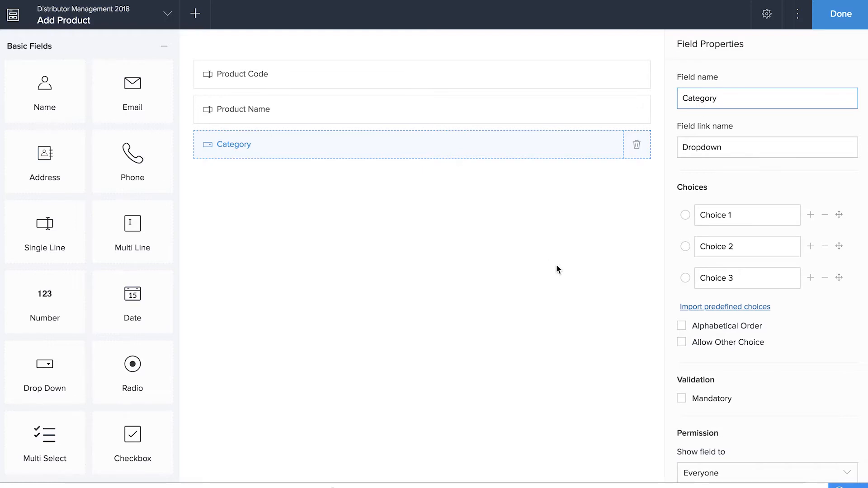
pyautogui.press('Tab')
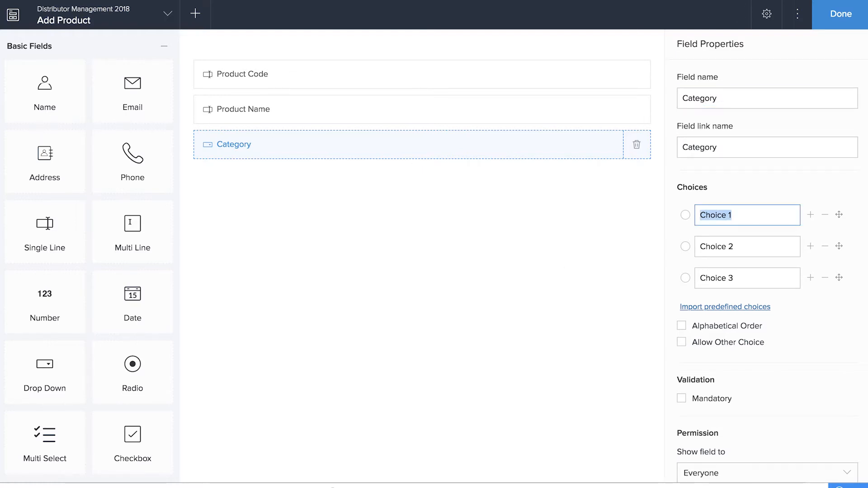
pyautogui.write('Furniture')
pyautogui.press('Tab')
pyautogui.write('Office Supplies')
pyautogui.press('Tab')
pyautogui.write('Technology')
pyautogui.click(723, 342)
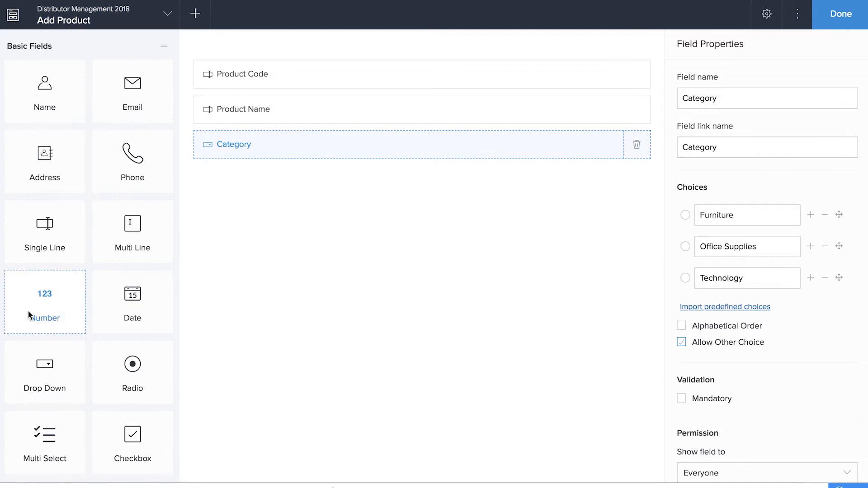
# Step: Add a currency 'Product Price' field and a 'Threshold value' field
pyautogui.scroll(-2, 28, 312)
pyautogui.scroll(2, 28, 312)
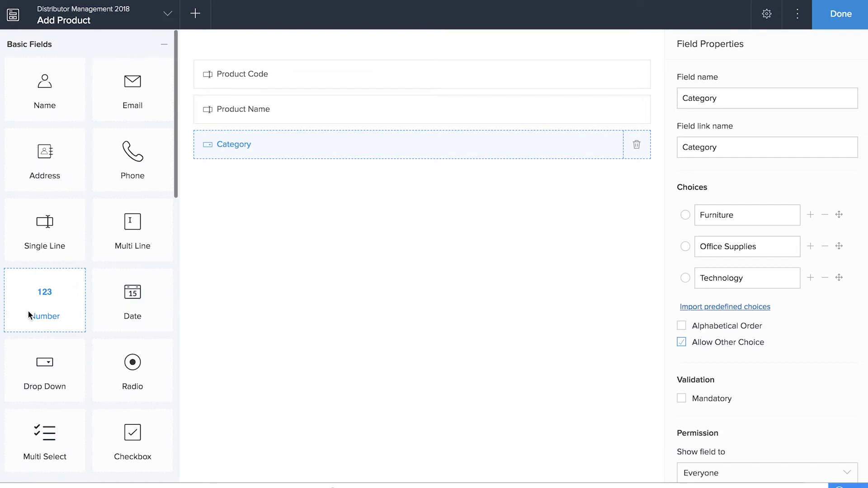
pyautogui.scroll(-5, 29, 310)
pyautogui.moveTo(140, 316); pyautogui.dragTo(291, 252)
pyautogui.write('Product Price')
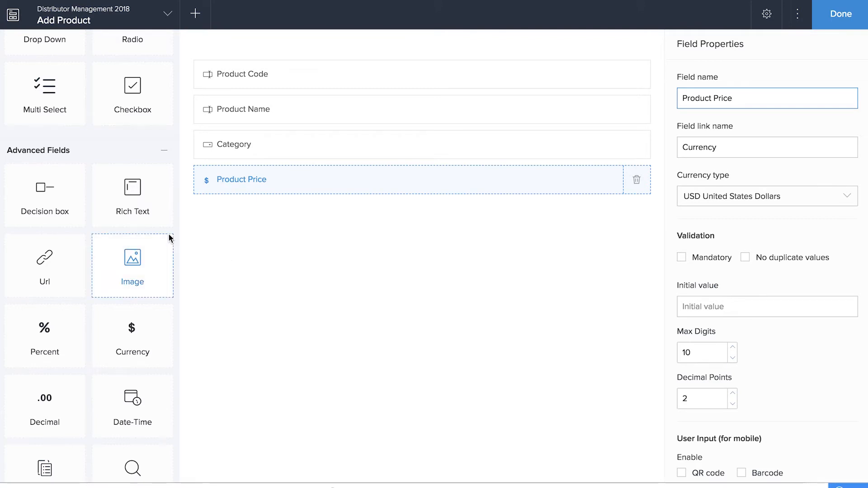
pyautogui.scroll(8, 129, 218)
pyautogui.moveTo(149, 227); pyautogui.dragTo(408, 287)
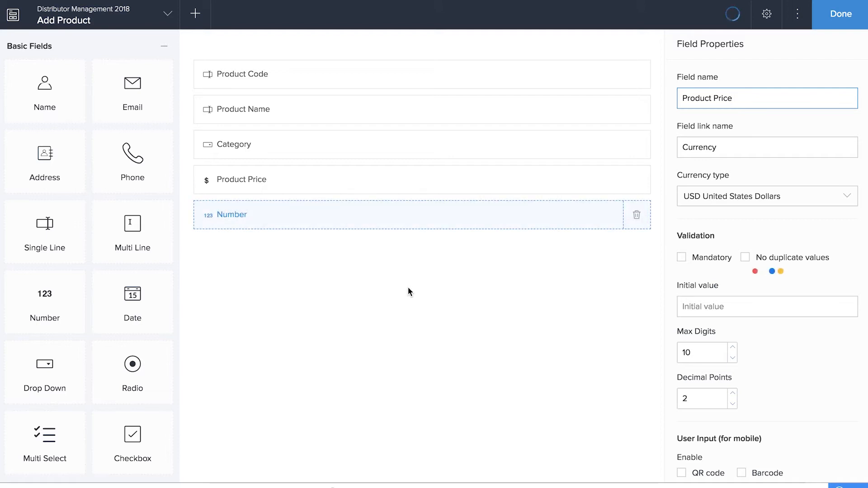
pyautogui.write('Threshold value')
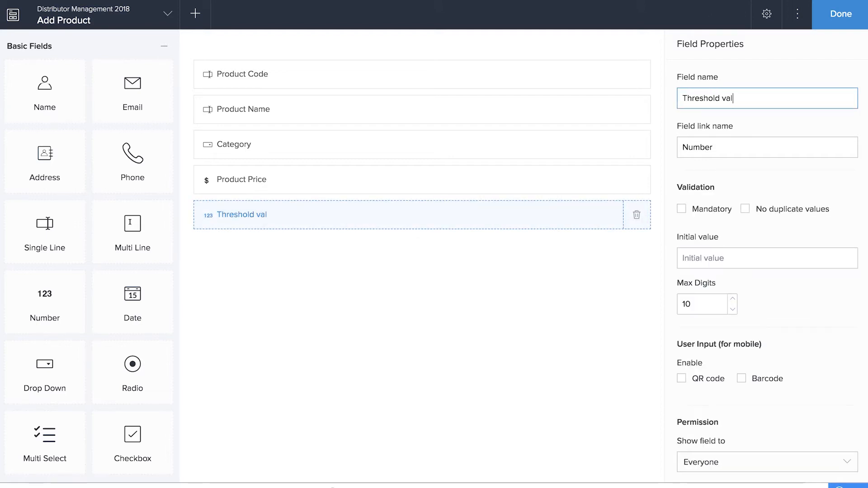
# Step: Add an image 'Product Image' field and a multi-line 'Product Desc' field
pyautogui.scroll(-6, 63, 411)
pyautogui.moveTo(63, 410); pyautogui.dragTo(251, 321)
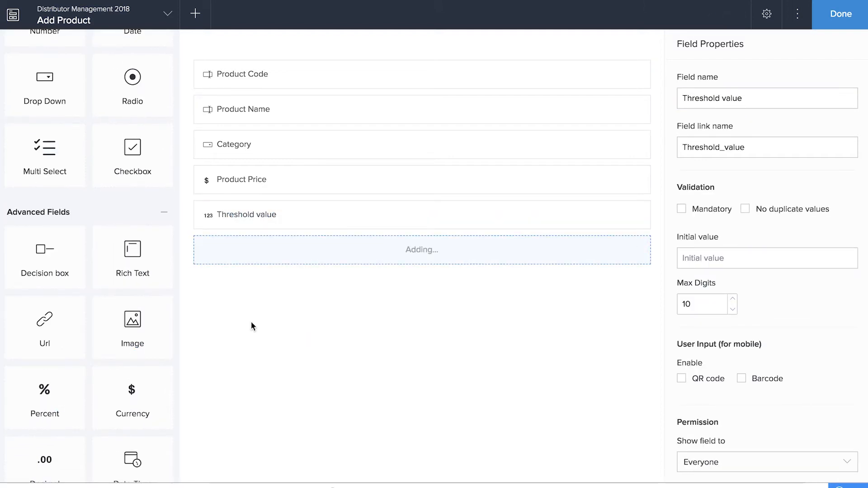
pyautogui.write('Product Image')
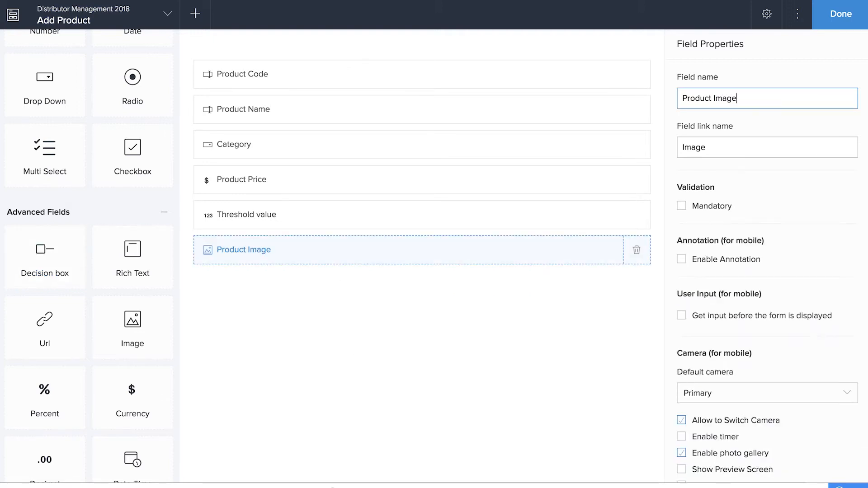
pyautogui.scroll(6, 131, 271)
pyautogui.moveTo(133, 303); pyautogui.dragTo(374, 348)
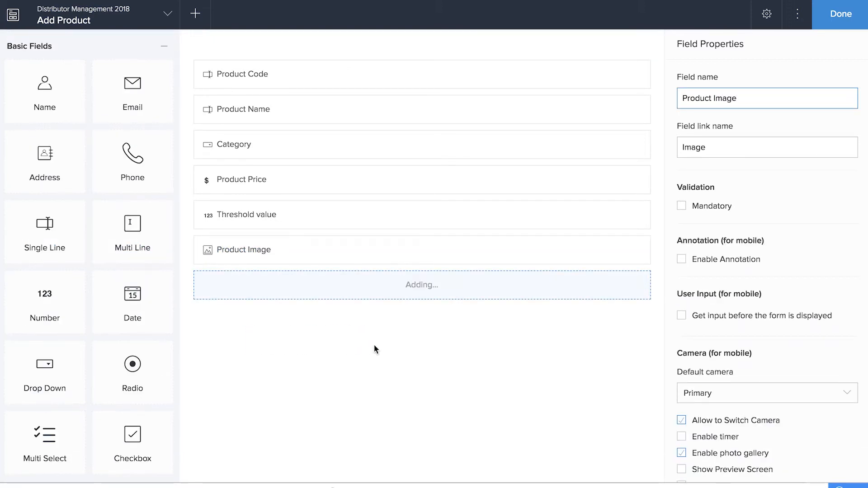
pyautogui.write('Product Desc')
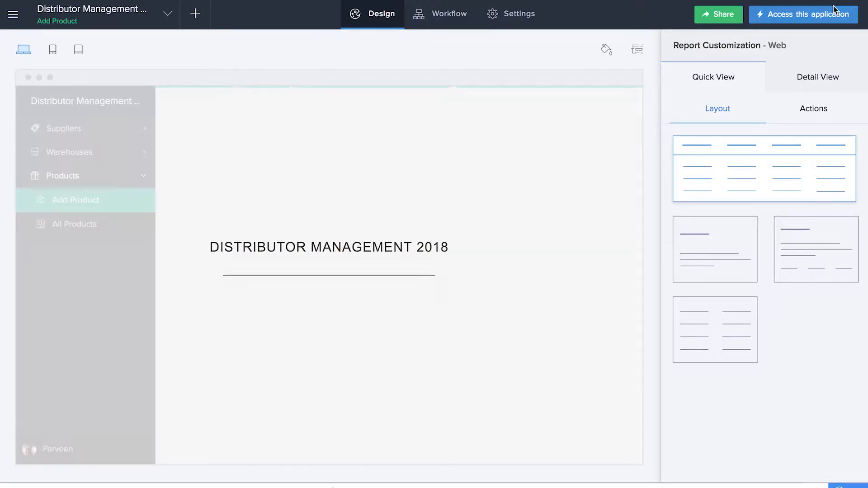
# Step: In the live Add Product form, enter OFF-AR1, Lumber Crayons, Office Supplies, price 100, threshold 10
pyautogui.click(805, 17)
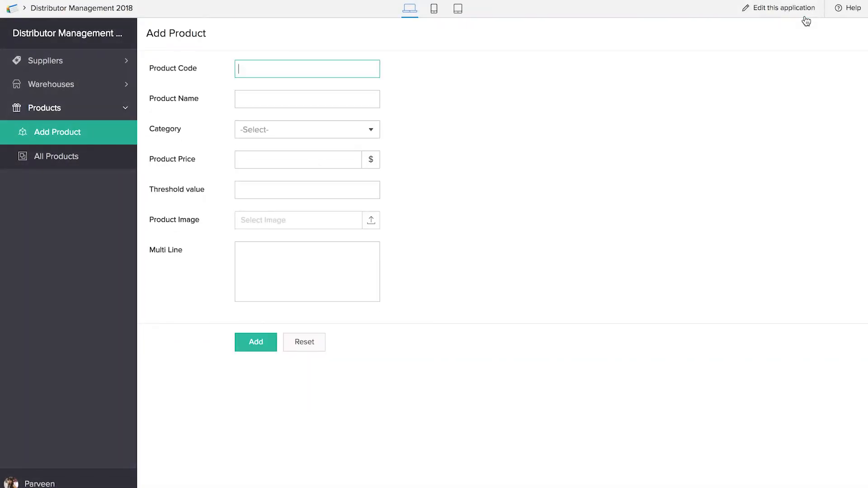
pyautogui.write('OFF-AR1')
pyautogui.press('Tab')
pyautogui.write('Lumber Crayons')
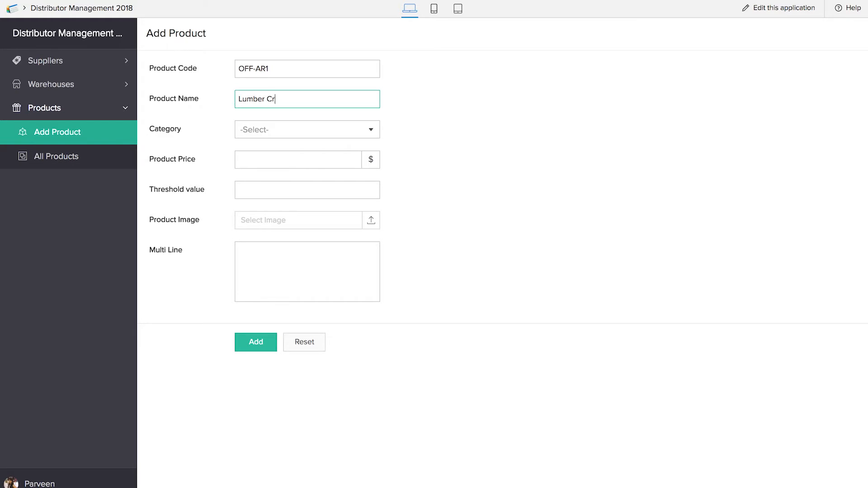
pyautogui.click(343, 130)
pyautogui.click(308, 170)
pyautogui.click(304, 158)
pyautogui.write('100')
pyautogui.click(336, 189)
pyautogui.write('10')
# Step: Attach conveyor.png, describe it as 'best quality crayons', submit, and return to editing from All Products
pyautogui.click(330, 227)
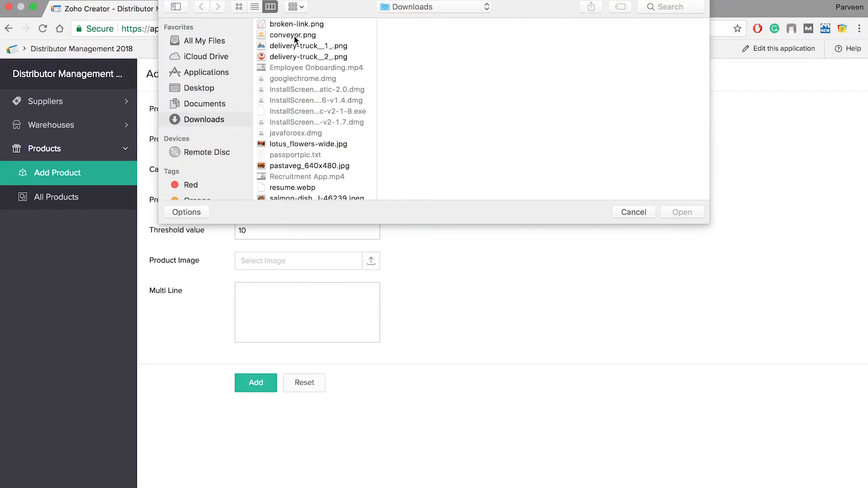
pyautogui.doubleClick(294, 36)
pyautogui.click(321, 283)
pyautogui.write('best quality crayons')
pyautogui.click(256, 342)
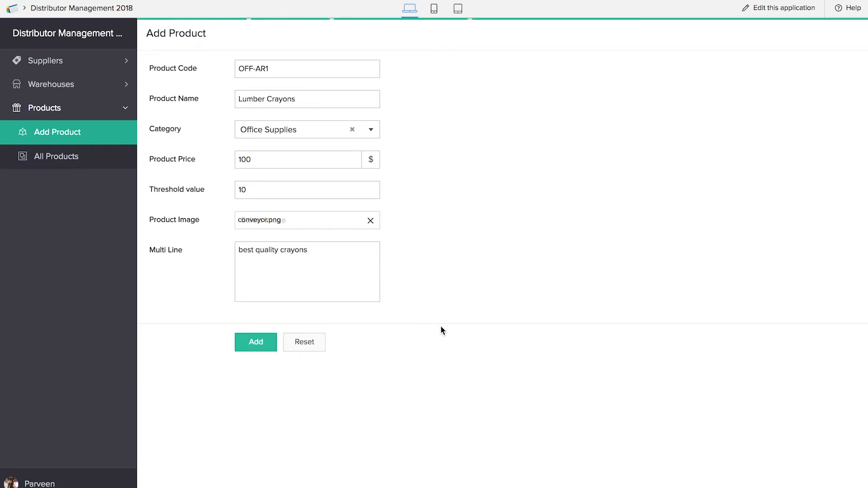
pyautogui.click(99, 159)
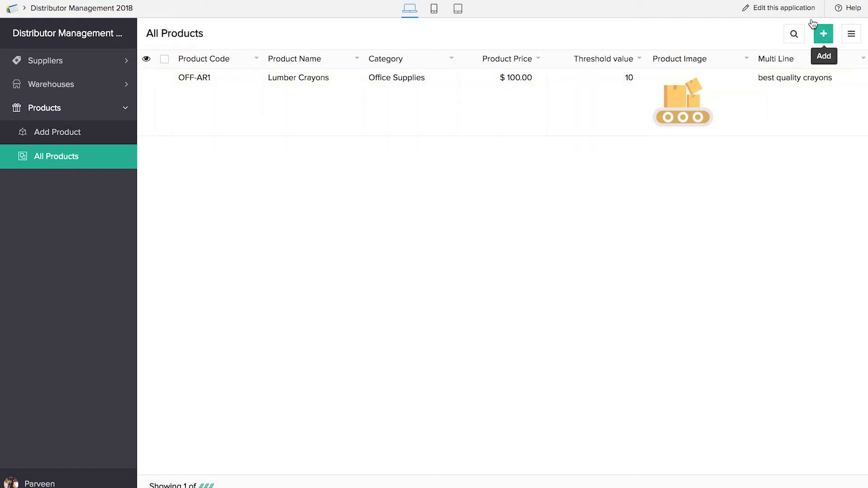
pyautogui.click(777, 8)
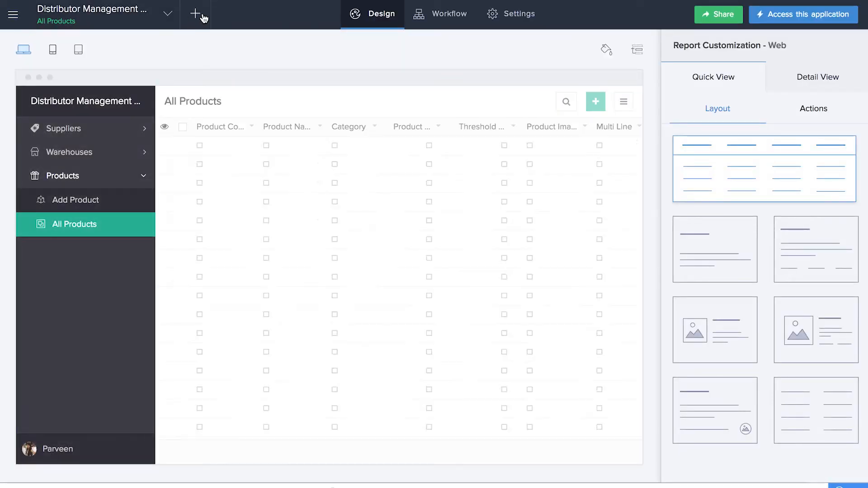
# Step: Build a Kanban report named 'Product Catalog' on Add Product, grouping columns by Category
pyautogui.click(203, 13)
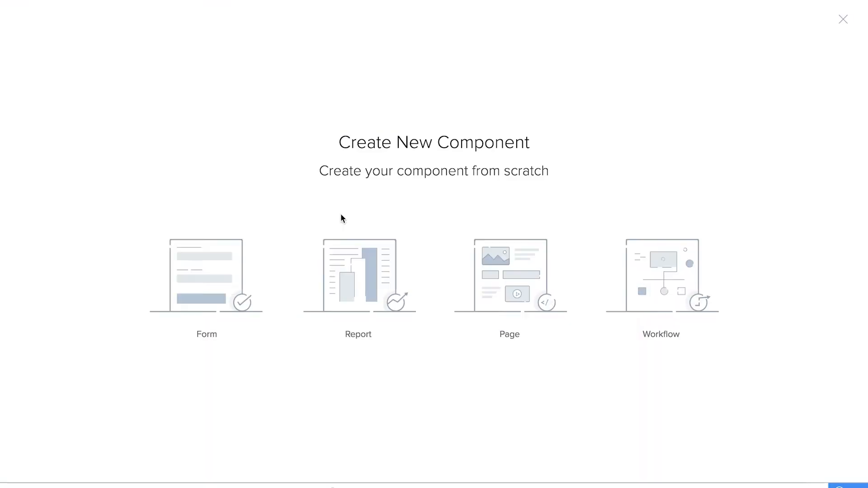
pyautogui.click(371, 284)
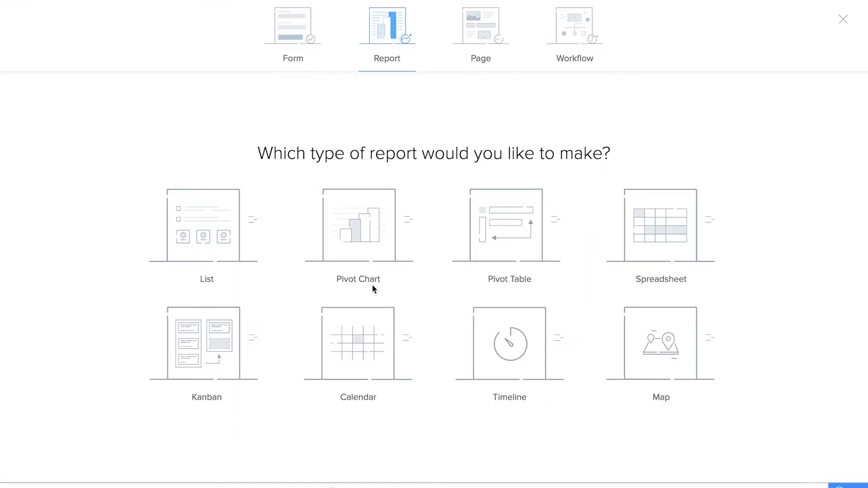
pyautogui.click(201, 367)
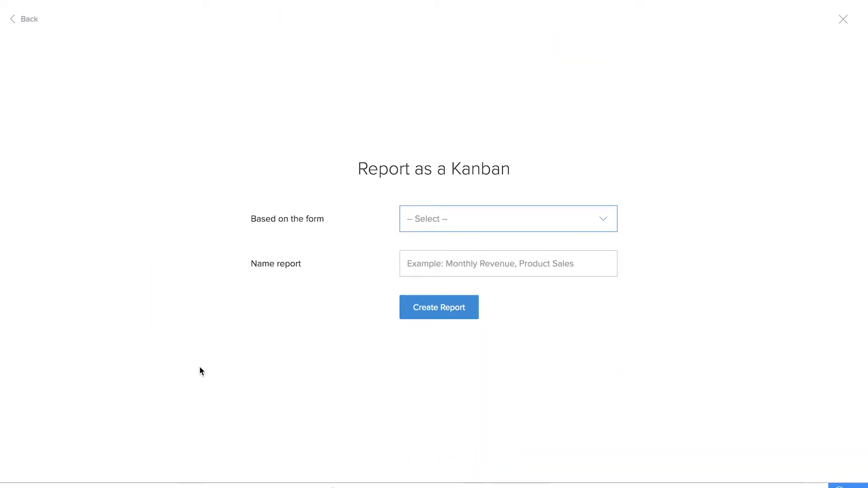
pyautogui.click(445, 212)
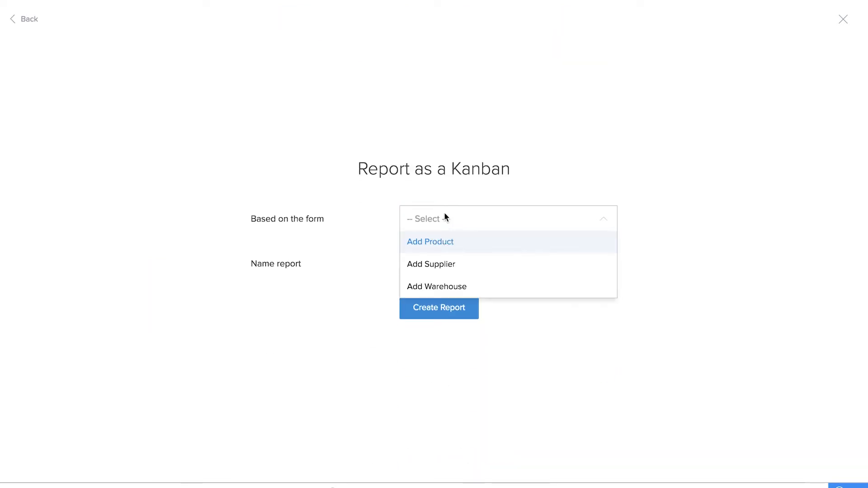
pyautogui.click(444, 247)
pyautogui.click(445, 246)
pyautogui.click(448, 270)
pyautogui.click(449, 286)
pyautogui.write('Prod')
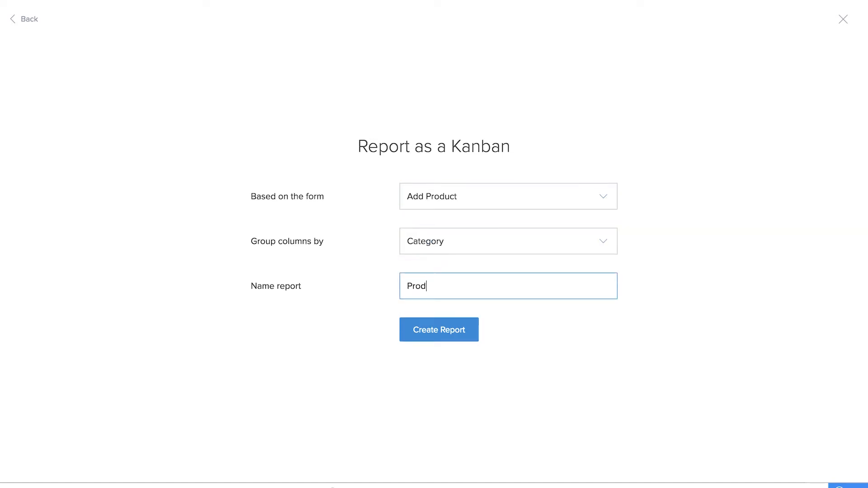
pyautogui.write('uct Catalog')
pyautogui.click(411, 326)
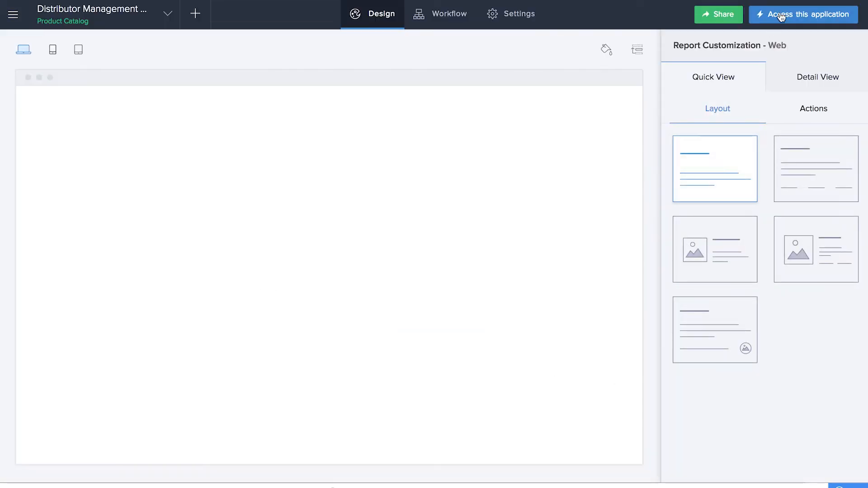
pyautogui.click(781, 15)
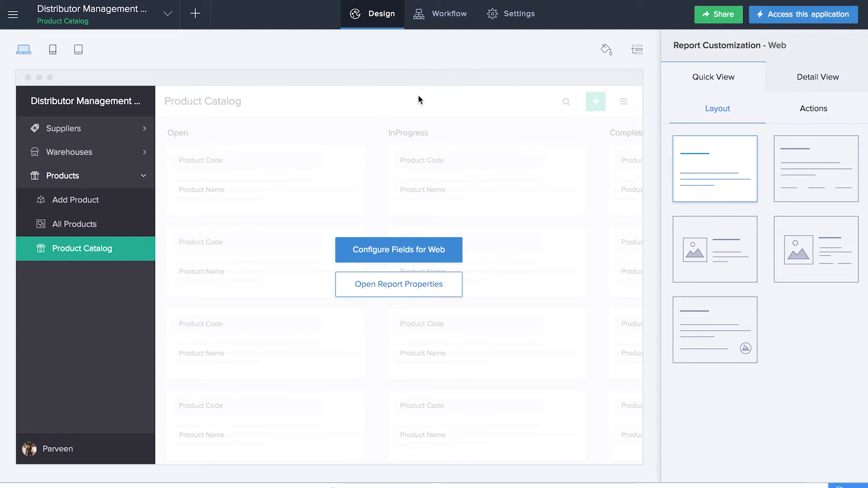
# Step: Create a new blank form named 'Purchase Order'
pyautogui.click(195, 14)
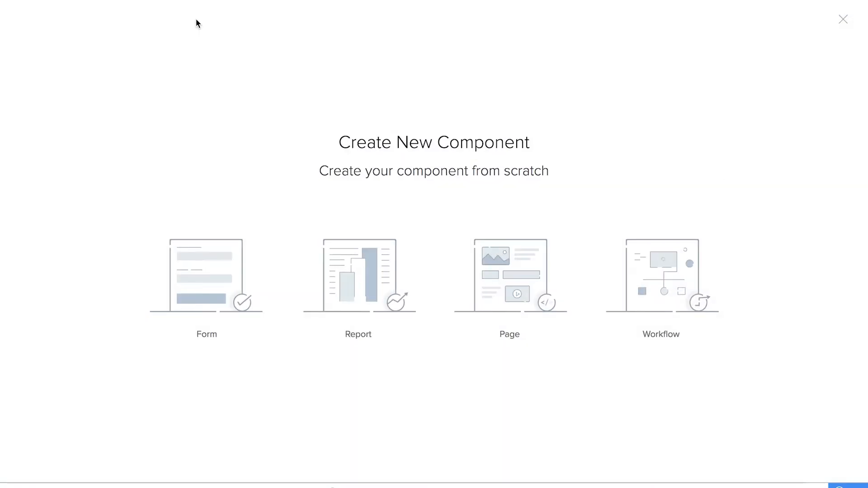
pyautogui.click(229, 319)
pyautogui.click(227, 319)
pyautogui.write('Purchase Order')
pyautogui.click(410, 290)
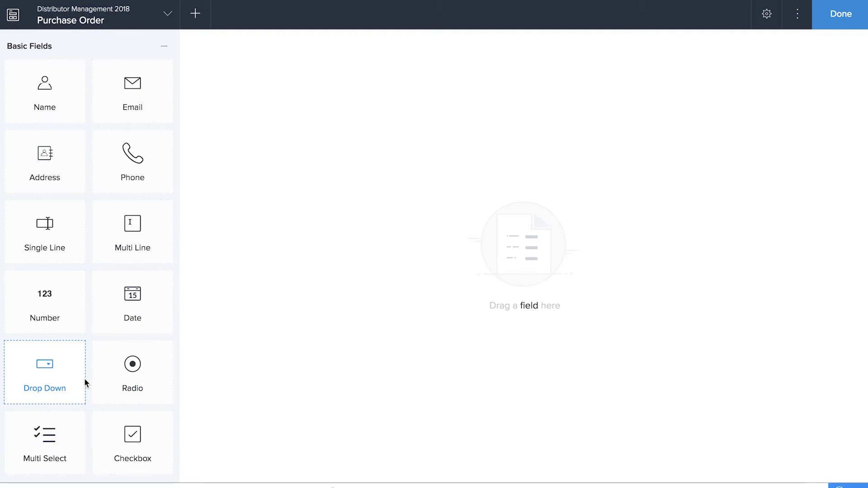
# Step: Add a lookup field to Add Supplier and name it 'Select the Supplier'
pyautogui.scroll(-5, 85, 380)
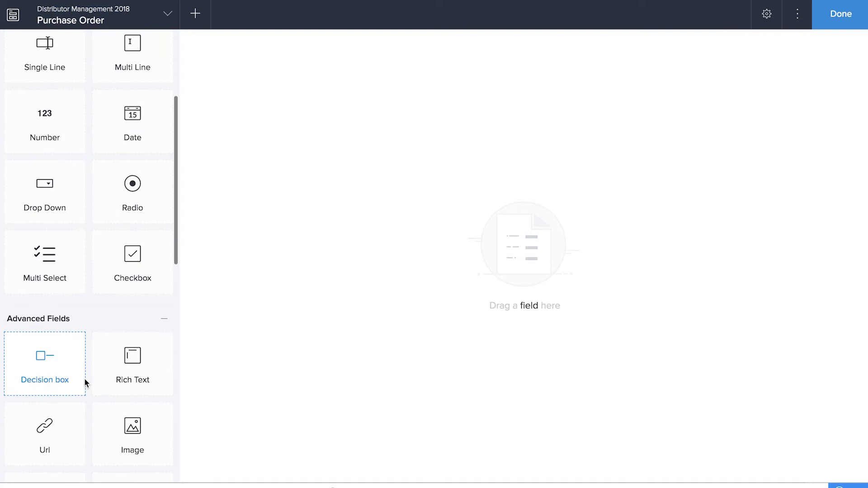
pyautogui.scroll(-6, 84, 381)
pyautogui.moveTo(135, 416); pyautogui.dragTo(445, 176)
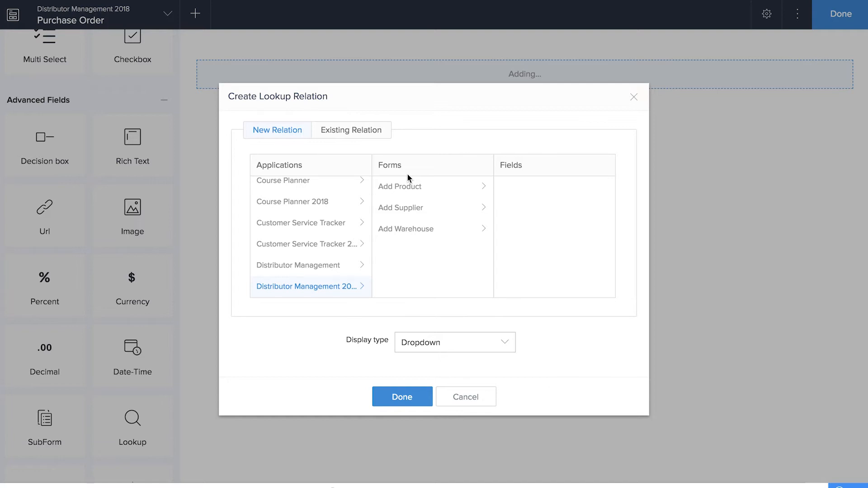
pyautogui.click(407, 208)
pyautogui.scroll(-1, 538, 222)
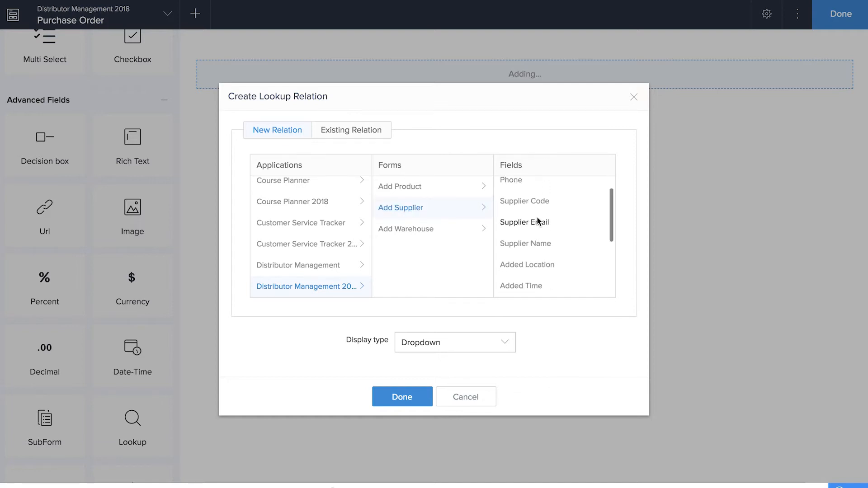
pyautogui.click(394, 402)
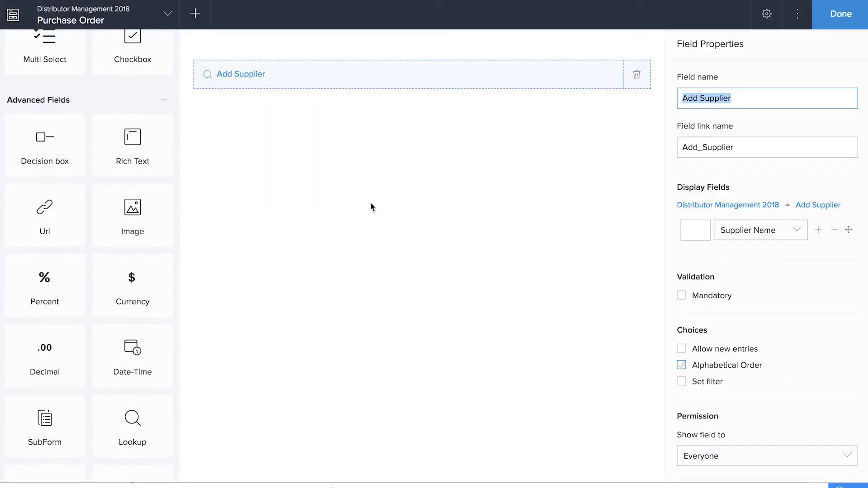
pyautogui.write('Select the Supplier')
pyautogui.click(297, 238)
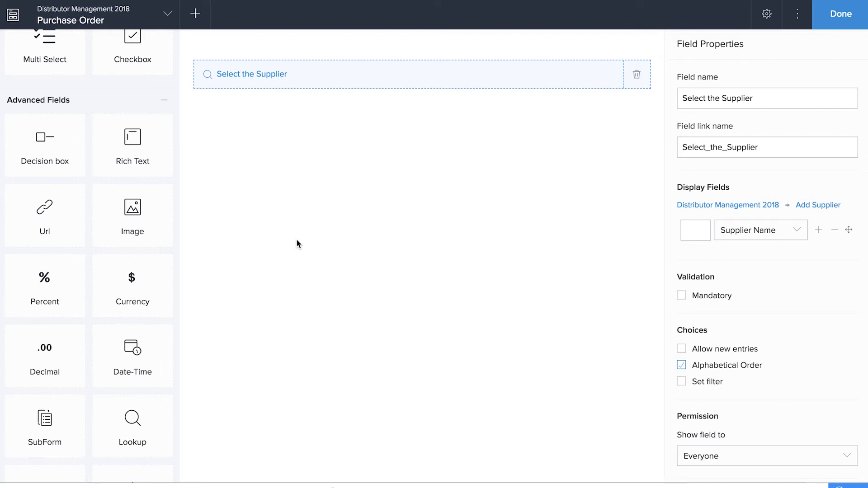
# Step: Add a single-line field 'Purchase Invoice Number' and a file upload field 'Invoice Copy'
pyautogui.scroll(9, 35, 219)
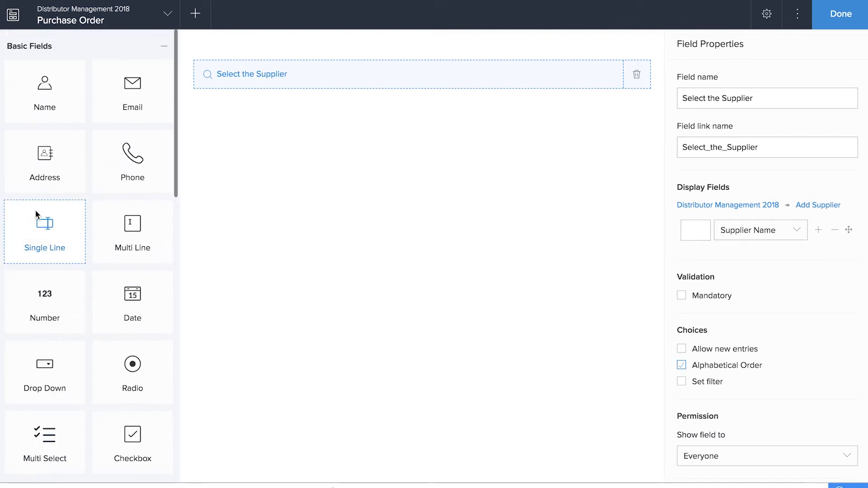
pyautogui.moveTo(35, 219); pyautogui.dragTo(475, 154)
pyautogui.write('P')
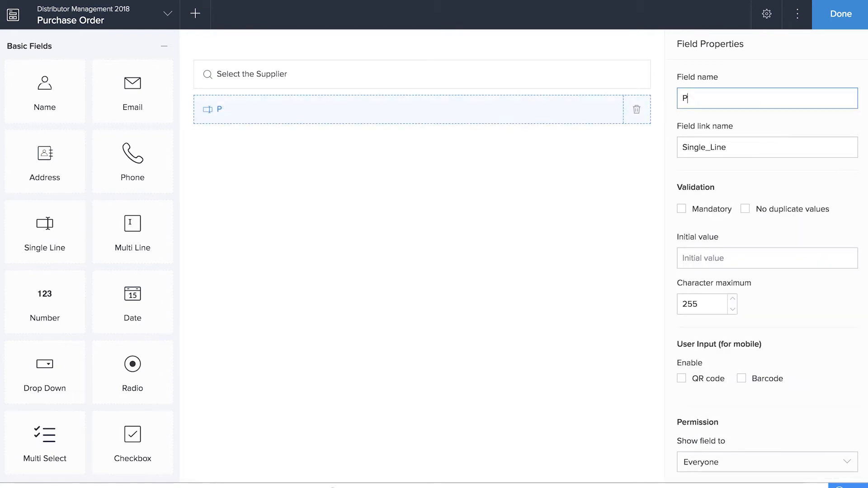
pyautogui.write('urchase Invoice Number')
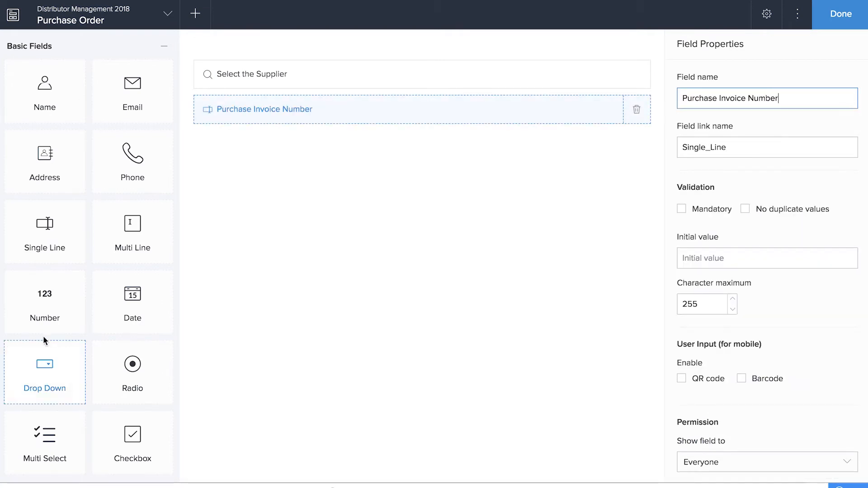
pyautogui.scroll(-7, 62, 335)
pyautogui.scroll(-5, 62, 335)
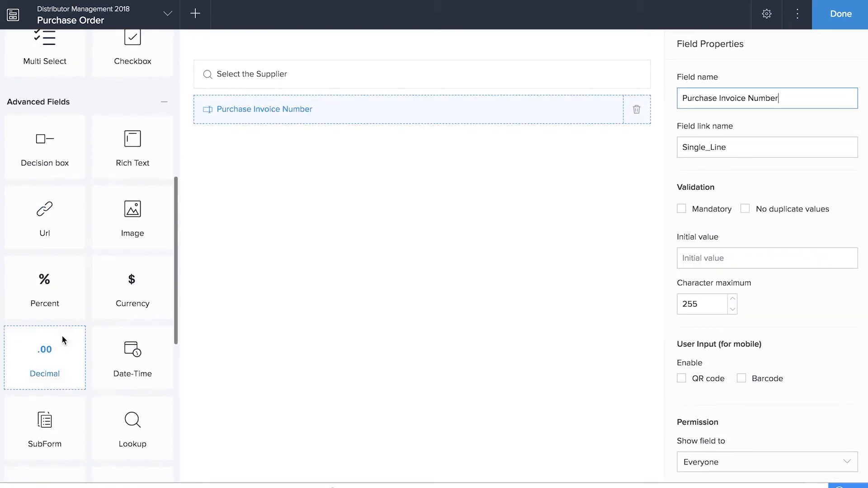
pyautogui.moveTo(132, 382); pyautogui.dragTo(451, 229)
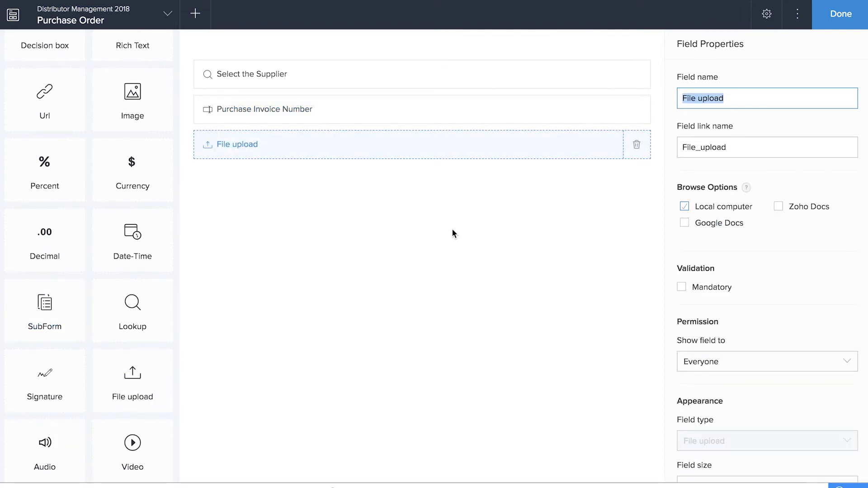
pyautogui.write('Invoic')
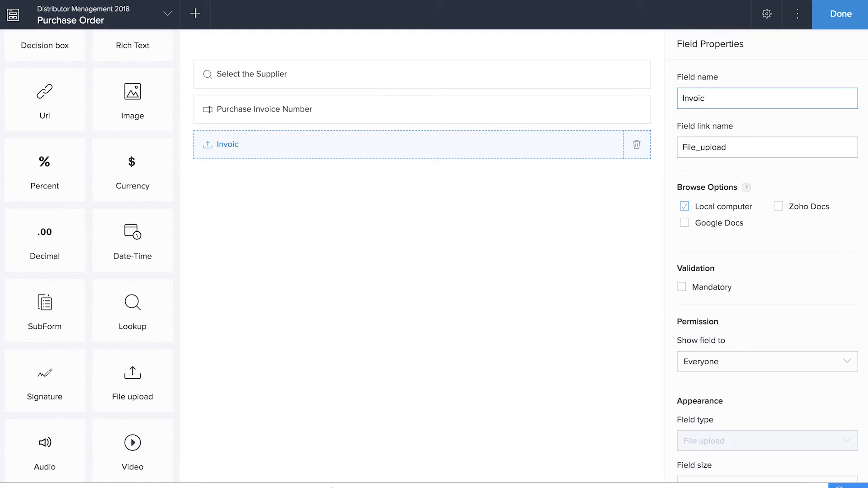
pyautogui.write('e Copy')
# Step: Add a Date field named 'Purchase Date'
pyautogui.scroll(10, 95, 272)
pyautogui.moveTo(96, 271); pyautogui.dragTo(411, 288)
pyautogui.write('Purchase Date')
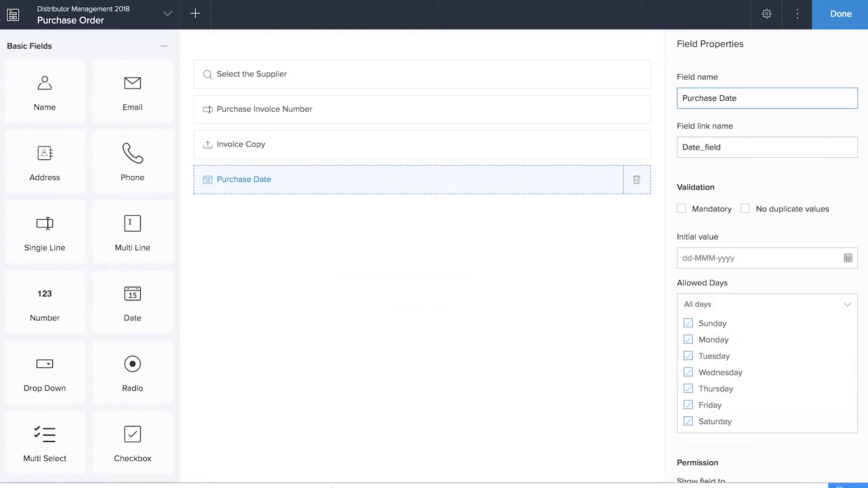
pyautogui.click(340, 335)
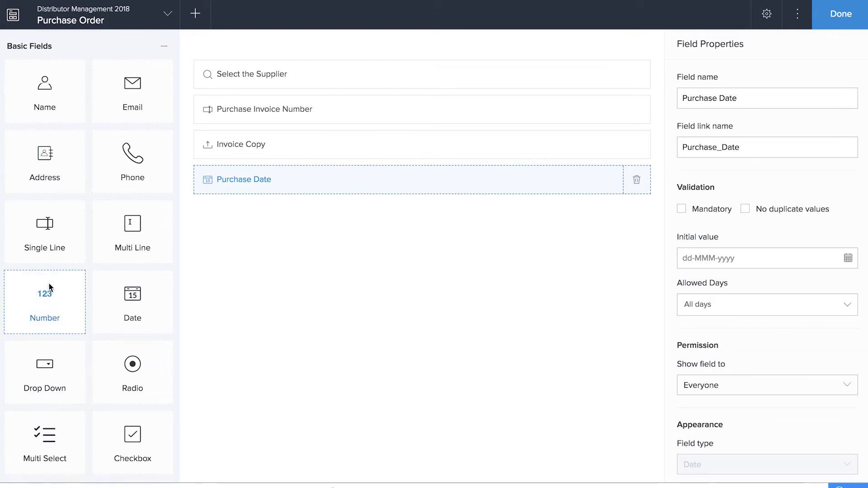
# Step: Add a 'Select the Warehouse' lookup showing Add Warehouse's Warehouse Name
pyautogui.scroll(-4, 134, 420)
pyautogui.scroll(-5, 138, 384)
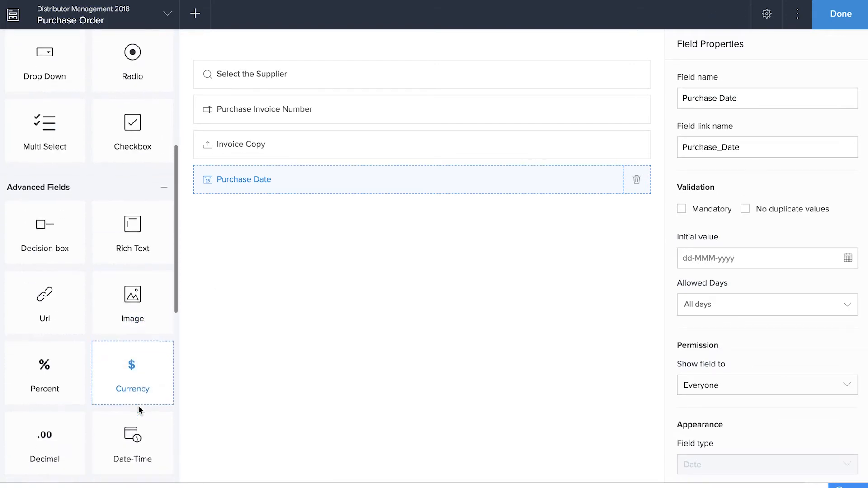
pyautogui.moveTo(136, 419); pyautogui.dragTo(440, 200)
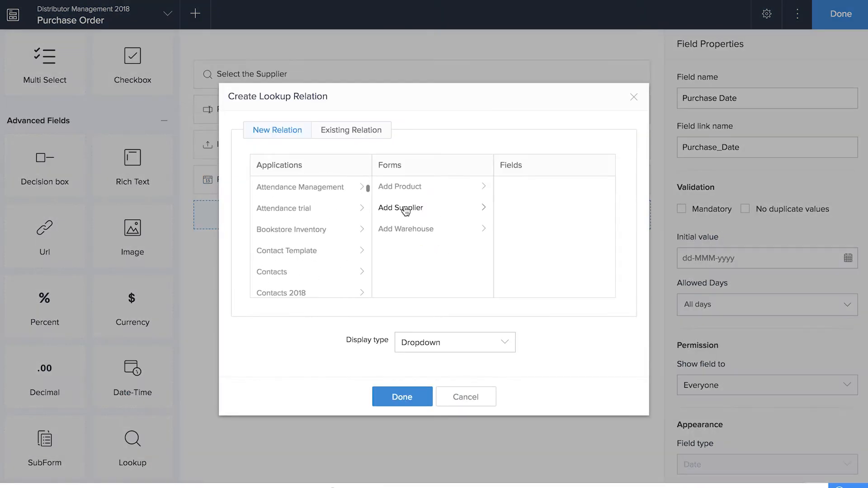
pyautogui.click(405, 229)
pyautogui.click(541, 271)
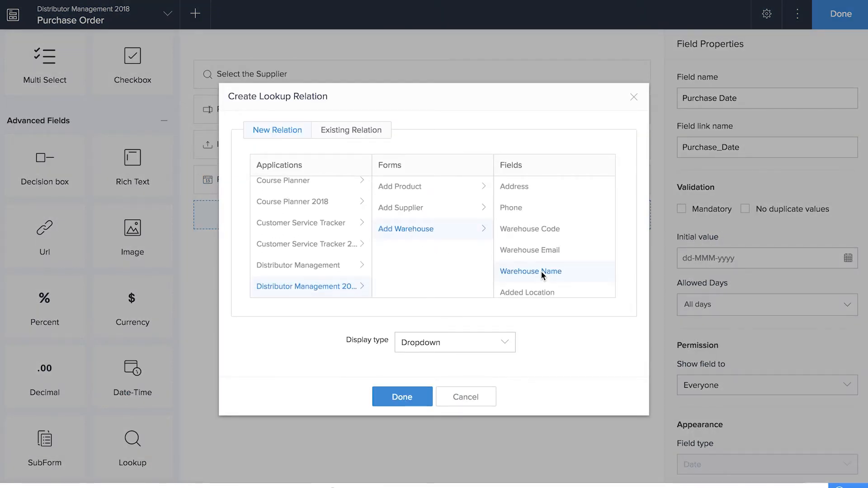
pyautogui.click(402, 397)
pyautogui.write('Select the Warehouse')
pyautogui.click(548, 366)
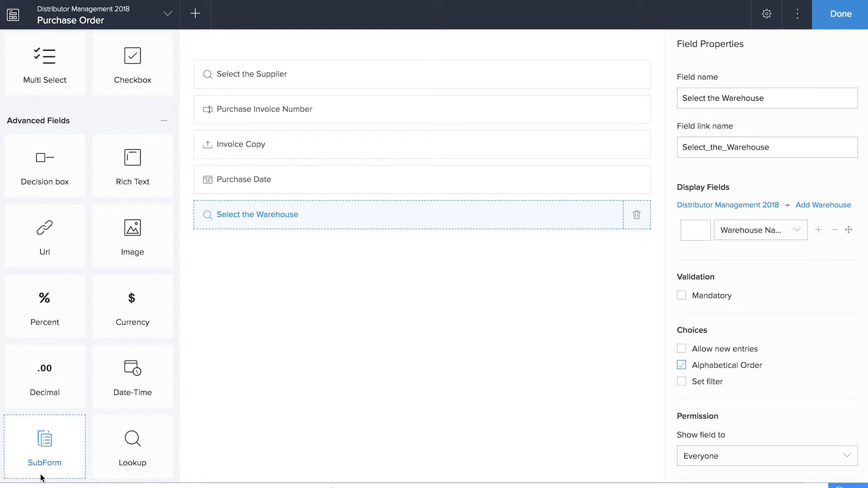
# Step: Add a blank subform named 'List Items' below the warehouse lookup
pyautogui.moveTo(46, 443); pyautogui.dragTo(386, 323)
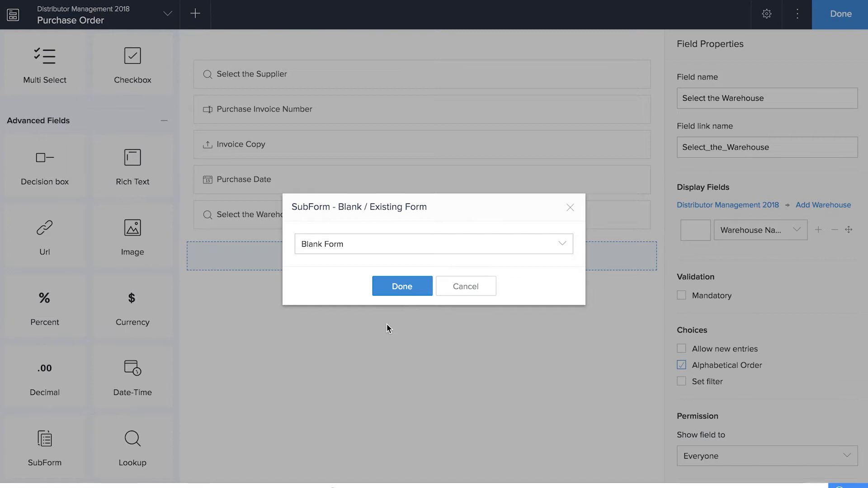
pyautogui.click(377, 243)
pyautogui.click(376, 267)
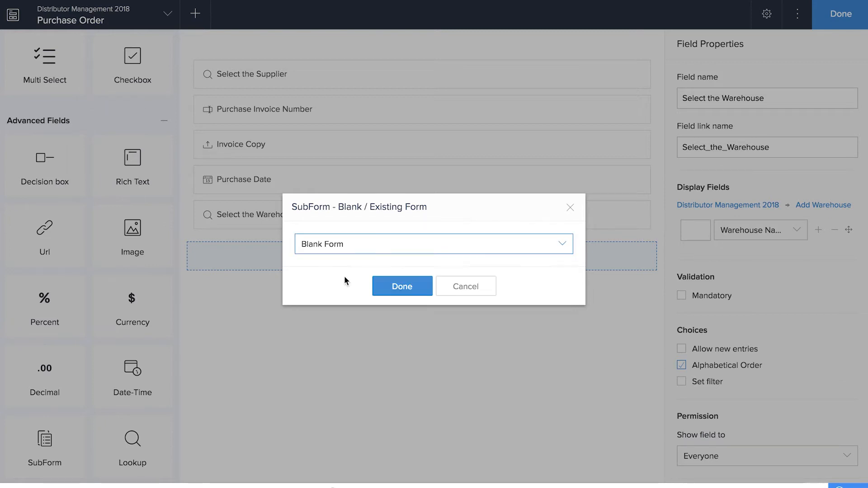
pyautogui.click(402, 288)
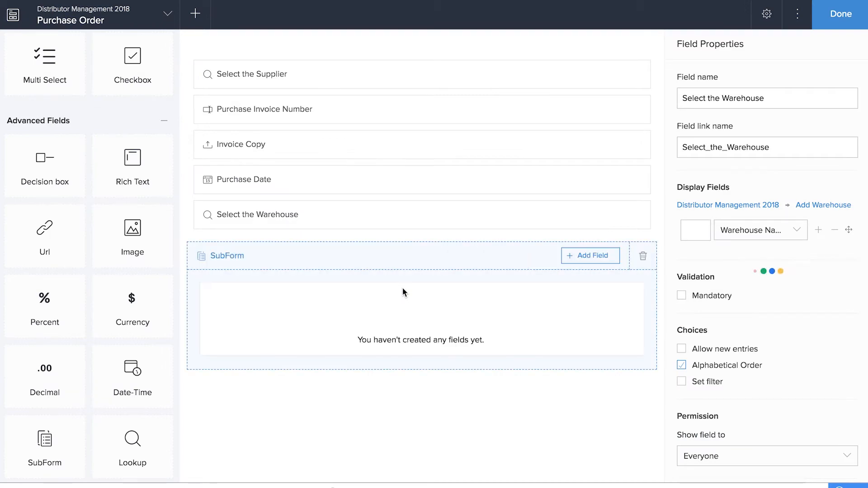
pyautogui.write('List Items')
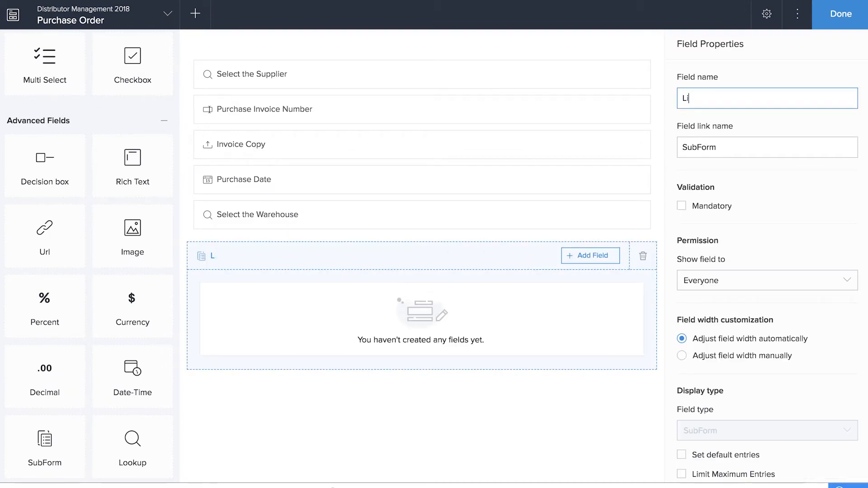
# Step: Add a lookup inside List Items based on Add Product's Product Name
pyautogui.click(605, 262)
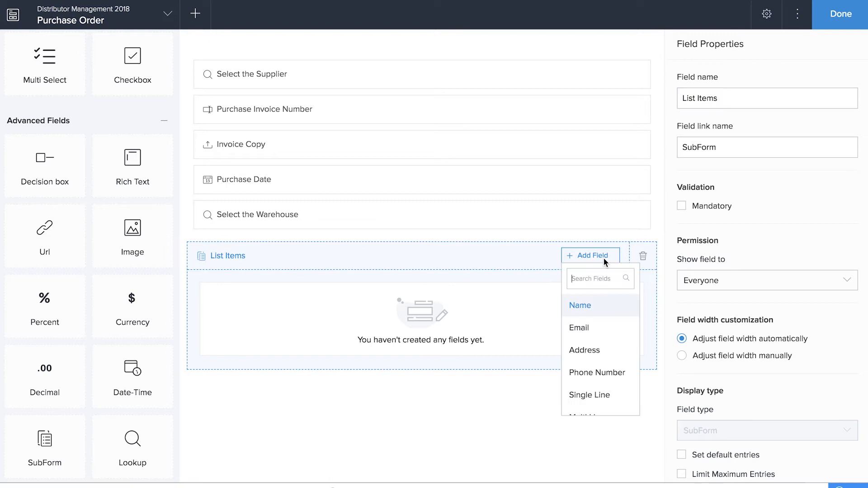
pyautogui.scroll(-5, 602, 337)
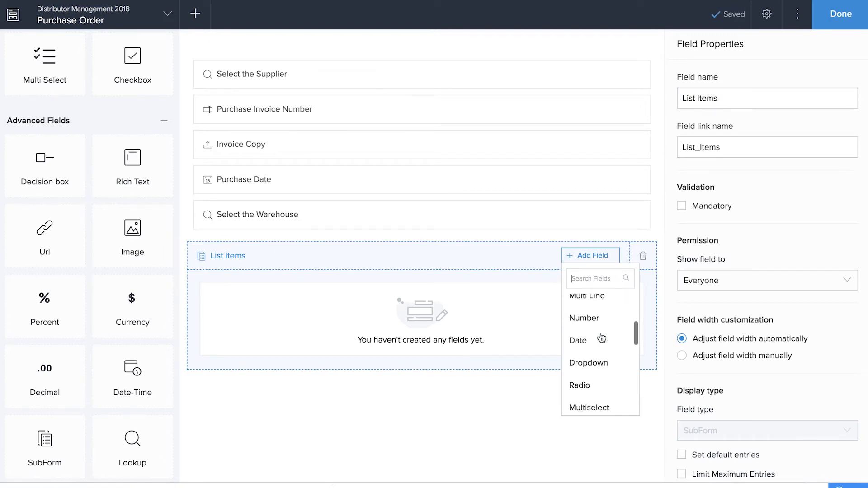
pyautogui.scroll(-5, 601, 338)
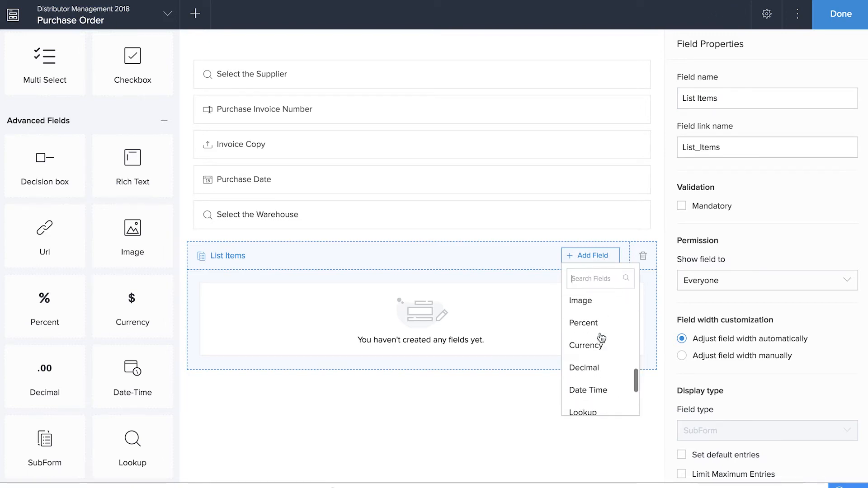
pyautogui.click(602, 340)
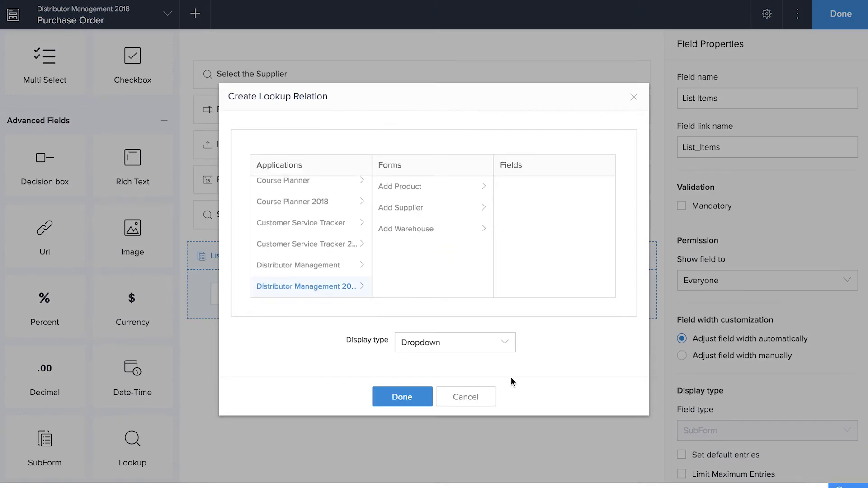
pyautogui.click(413, 188)
pyautogui.click(539, 208)
pyautogui.click(421, 397)
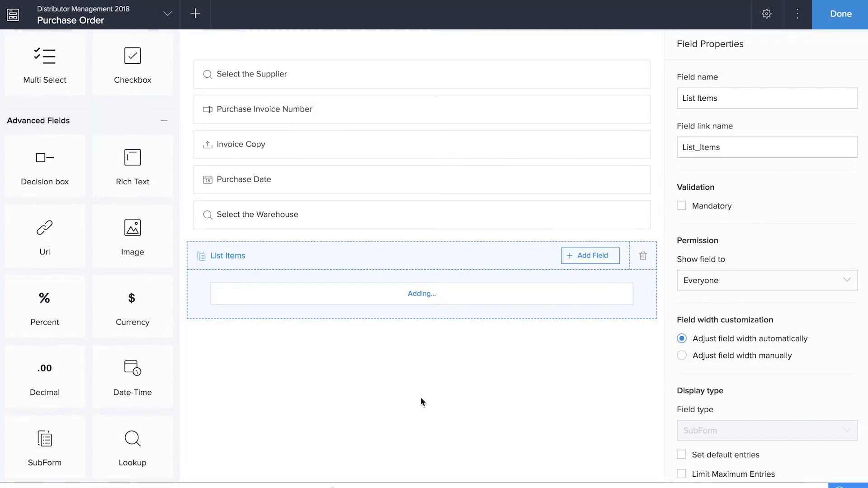
# Step: Name the lookup 'Product Name' and add a Number field 'Quantity' to the subform
pyautogui.write('Product Name')
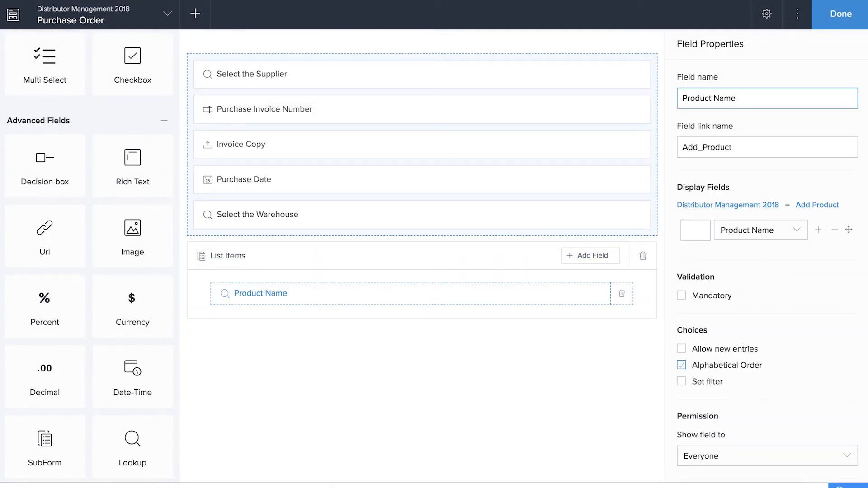
pyautogui.click(603, 259)
pyautogui.scroll(-1, 604, 333)
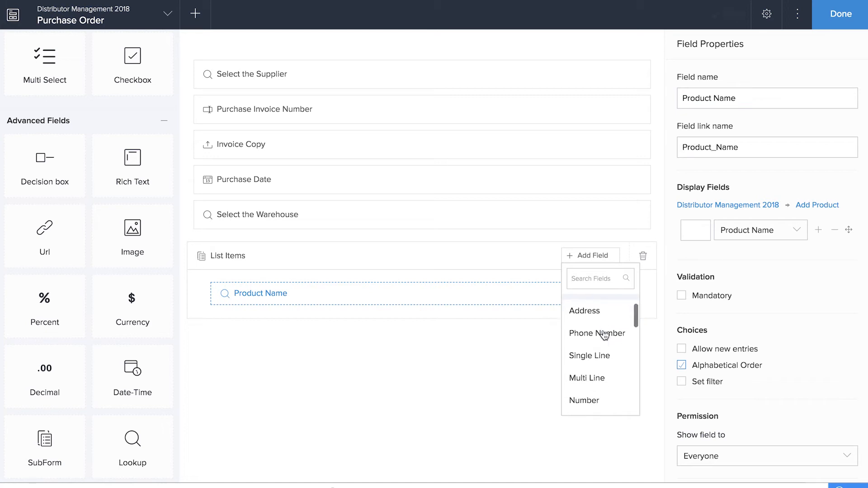
pyautogui.scroll(-1, 604, 355)
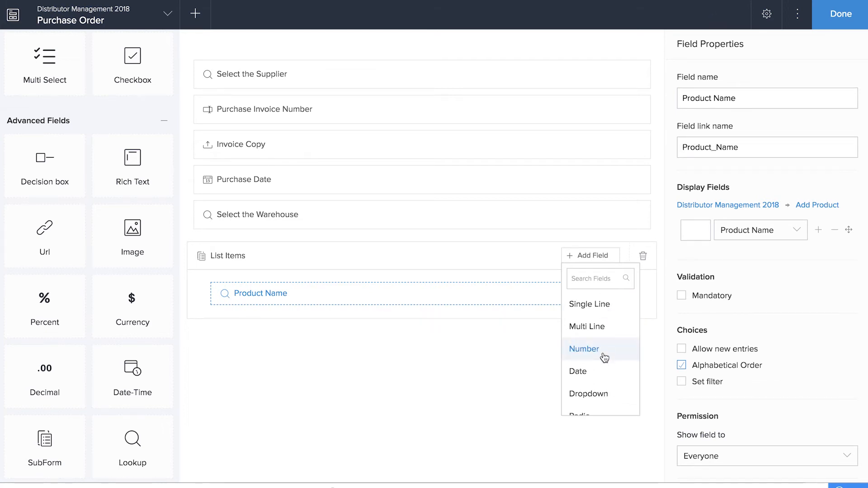
pyautogui.click(584, 349)
pyautogui.write('Quantity')
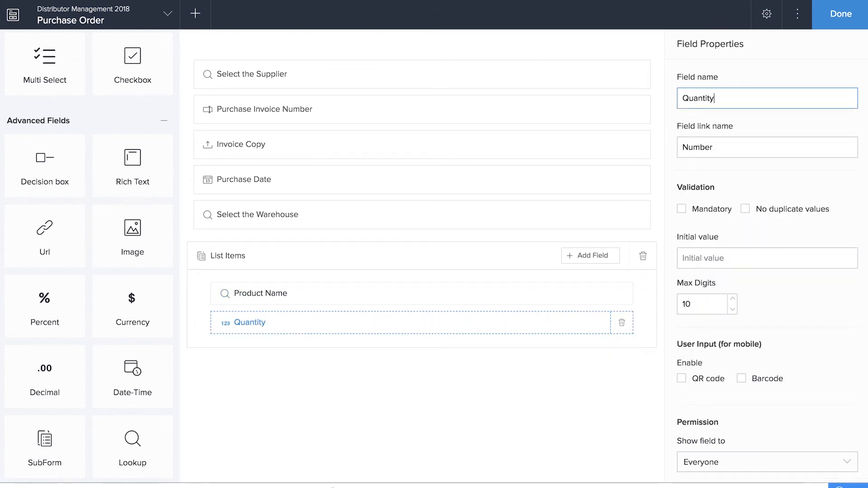
# Step: Add two Currency fields to the subform, 'Price' and 'Sub Total'
pyautogui.click(590, 257)
pyautogui.scroll(-1, 607, 352)
pyautogui.scroll(-5, 607, 351)
pyautogui.click(605, 358)
pyautogui.write('Price')
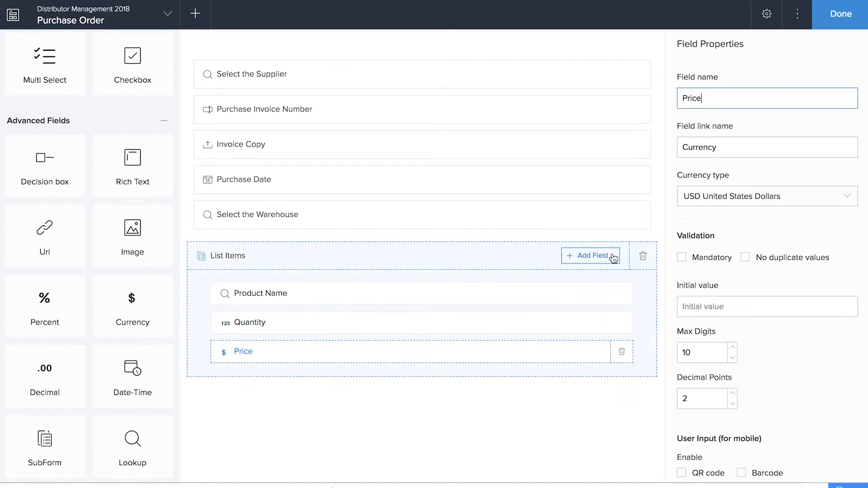
pyautogui.click(613, 257)
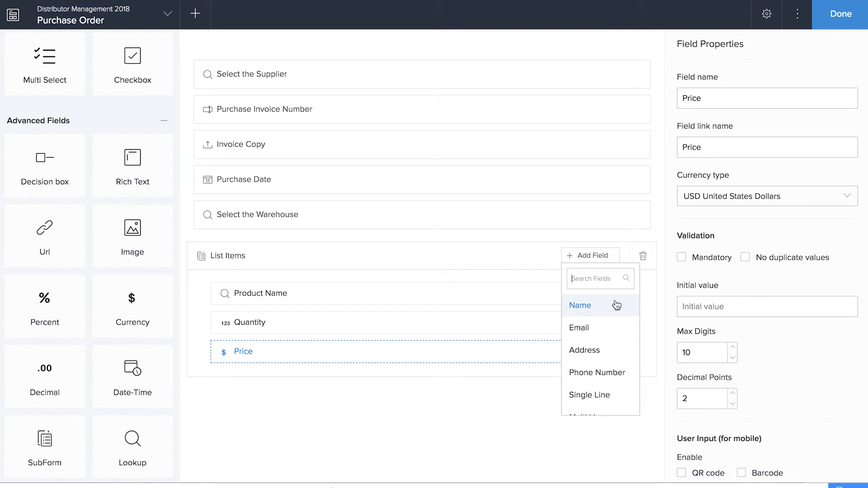
pyautogui.scroll(-6, 612, 317)
pyautogui.click(609, 353)
pyautogui.write('sUB')
pyautogui.press('BackSpace')
pyautogui.press('BackSpace')
pyautogui.press('BackSpace')
pyautogui.write('Sub Total')
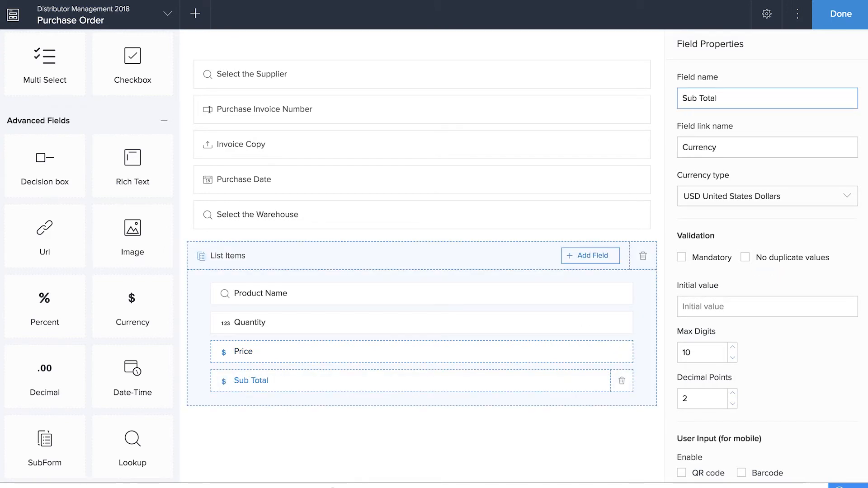
pyautogui.click(589, 425)
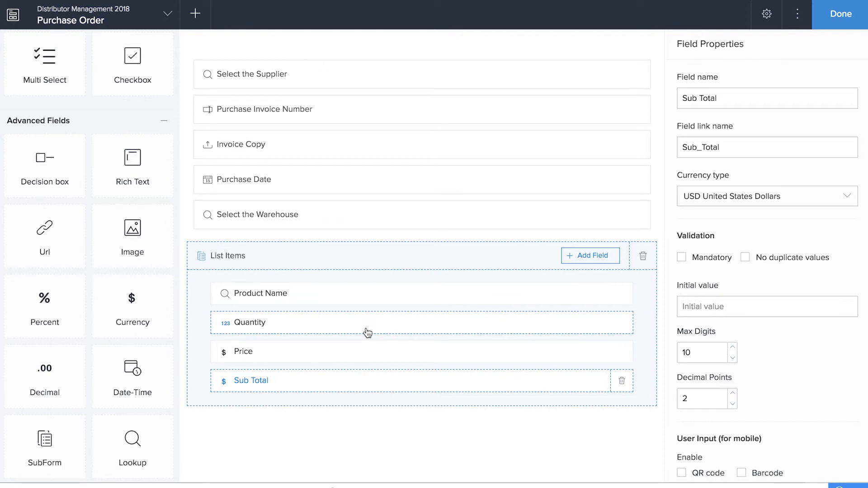
# Step: Add Currency fields 'Purchase Amount' and 'Shipping and handling charges' below List Items
pyautogui.scroll(-3, 256, 276)
pyautogui.scroll(8, 80, 240)
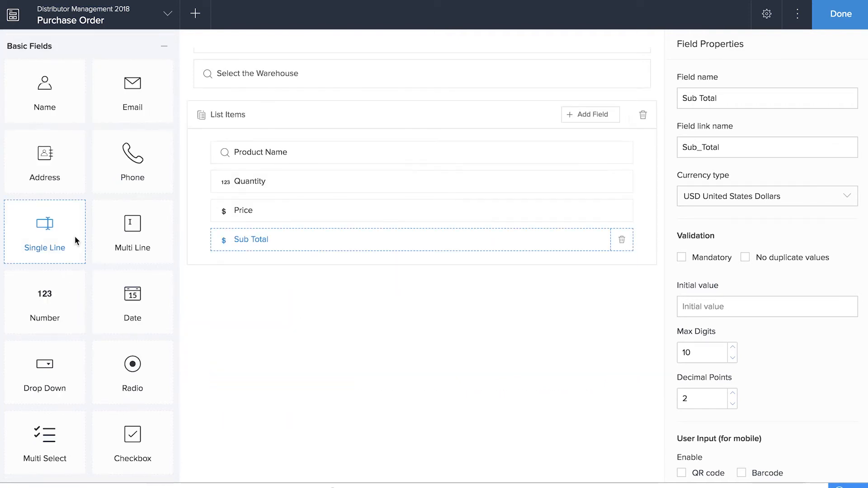
pyautogui.scroll(-1, 75, 236)
pyautogui.scroll(-8, 75, 236)
pyautogui.moveTo(70, 271); pyautogui.dragTo(329, 288)
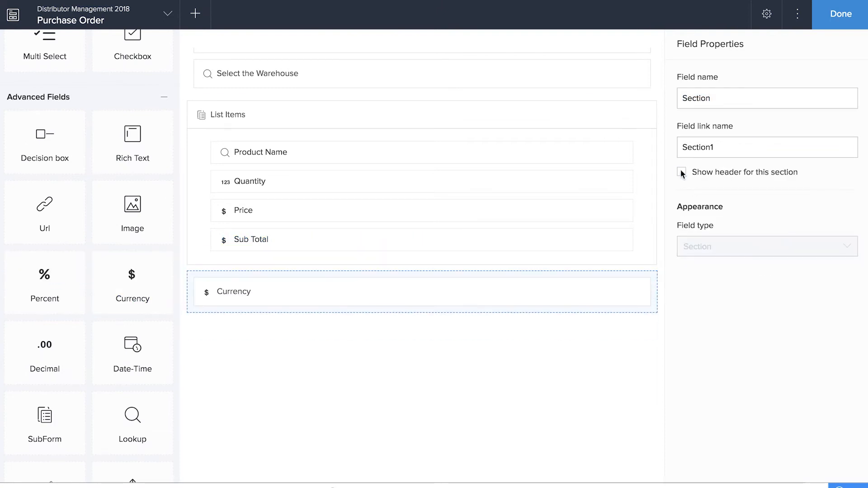
pyautogui.click(521, 299)
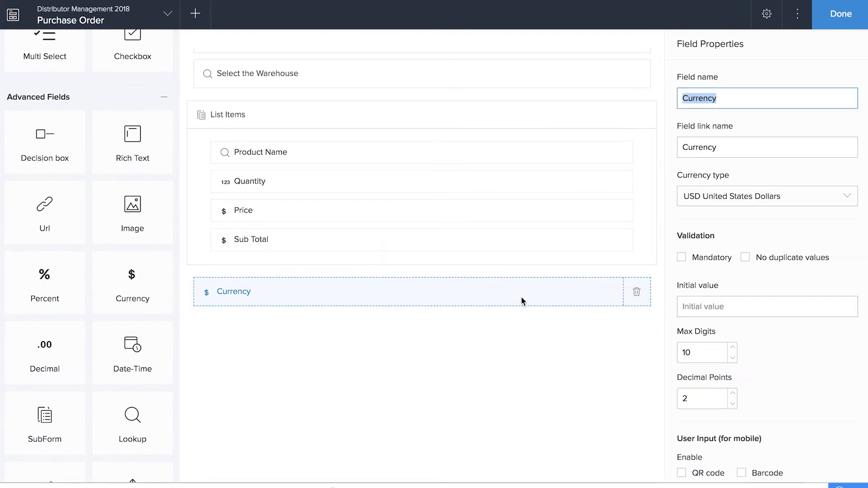
pyautogui.write('Purchase Amount')
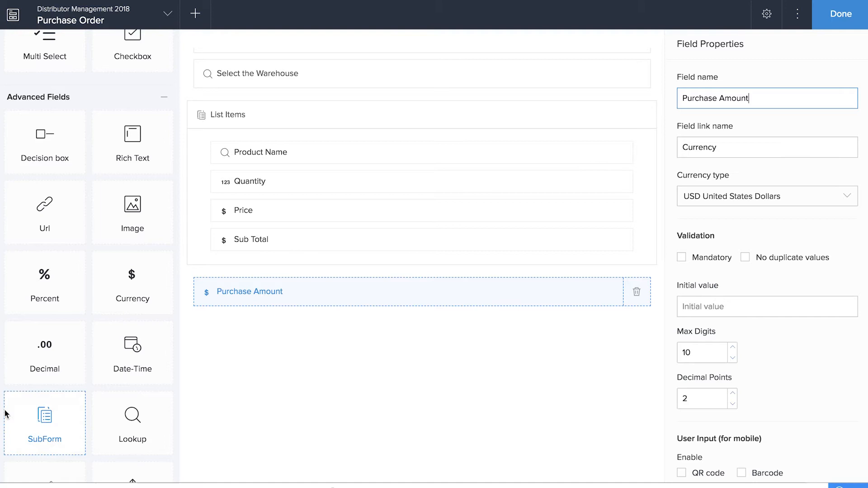
pyautogui.moveTo(15, 412); pyautogui.dragTo(275, 369)
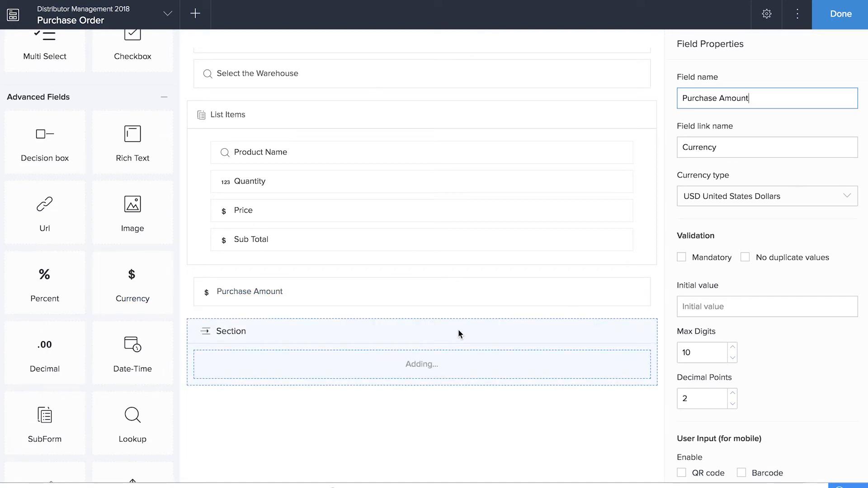
pyautogui.write('Shipping and handling charges')
# Step: Add a Percent field for Tax and a 'Tax Amount' field
pyautogui.moveTo(45, 282); pyautogui.dragTo(265, 392)
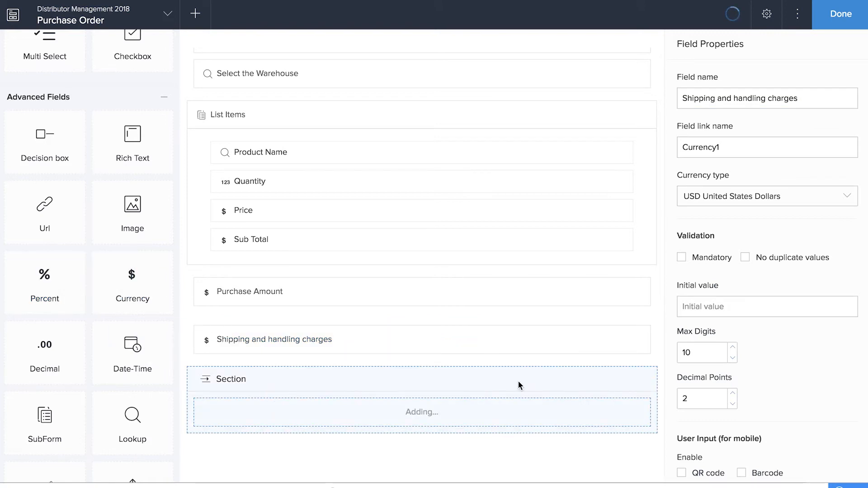
pyautogui.click(503, 374)
pyautogui.scroll(-1, 317, 361)
pyautogui.moveTo(132, 286); pyautogui.dragTo(285, 421)
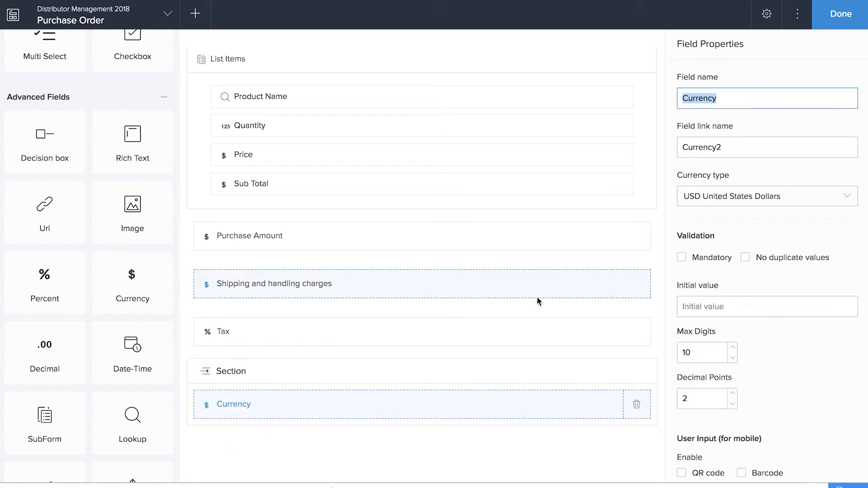
pyautogui.write('Tax Amount')
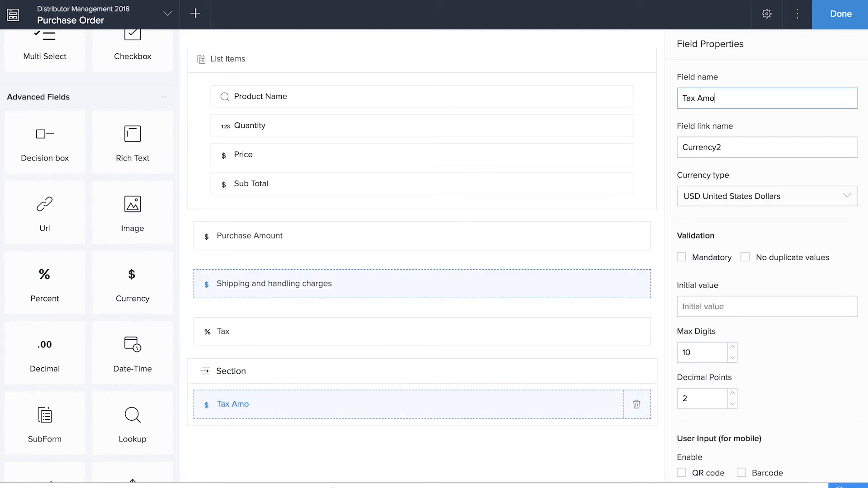
# Step: Add a Total Amount field at the bottom and finish editing the form
pyautogui.click(454, 376)
pyautogui.click(681, 172)
pyautogui.scroll(-2, 348, 302)
pyautogui.moveTo(131, 286); pyautogui.dragTo(316, 378)
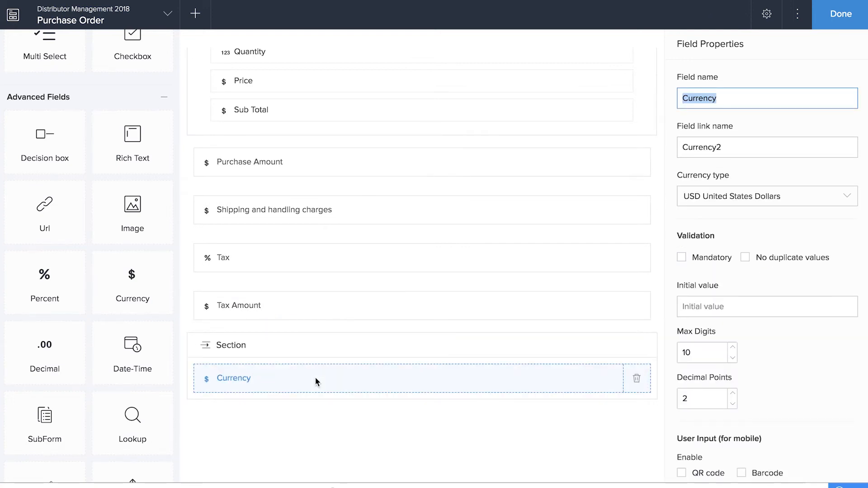
pyautogui.write('Tota;')
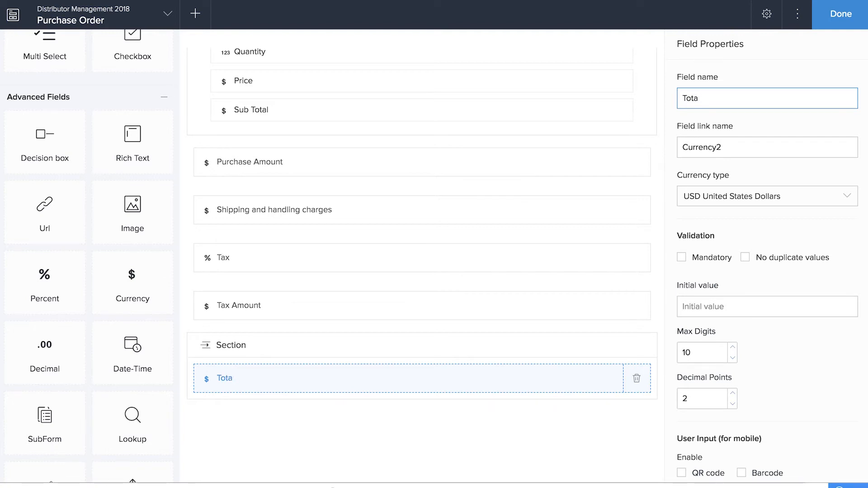
pyautogui.write(' Amount')
pyautogui.click(285, 344)
pyautogui.write('Total')
pyautogui.click(841, 14)
# Step: In the live app, choose supplier India Office Tech and warehouse New York Main Warehouse
pyautogui.click(819, 19)
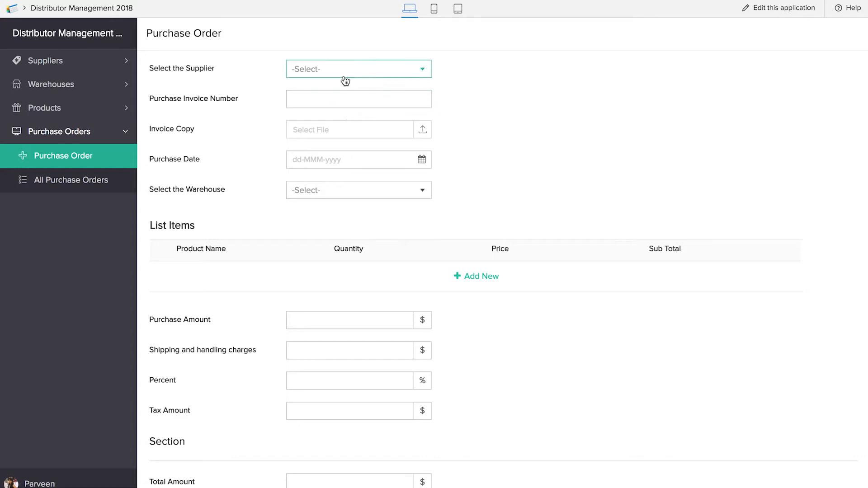
pyautogui.click(360, 77)
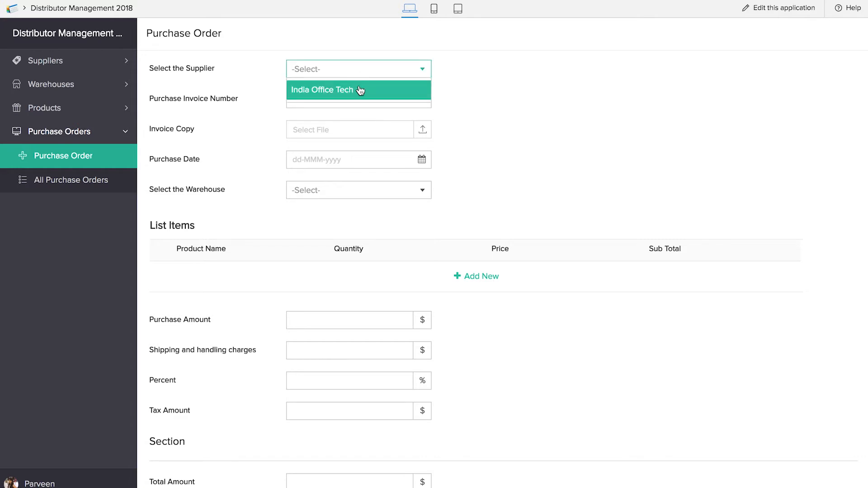
pyautogui.click(359, 89)
pyautogui.click(355, 189)
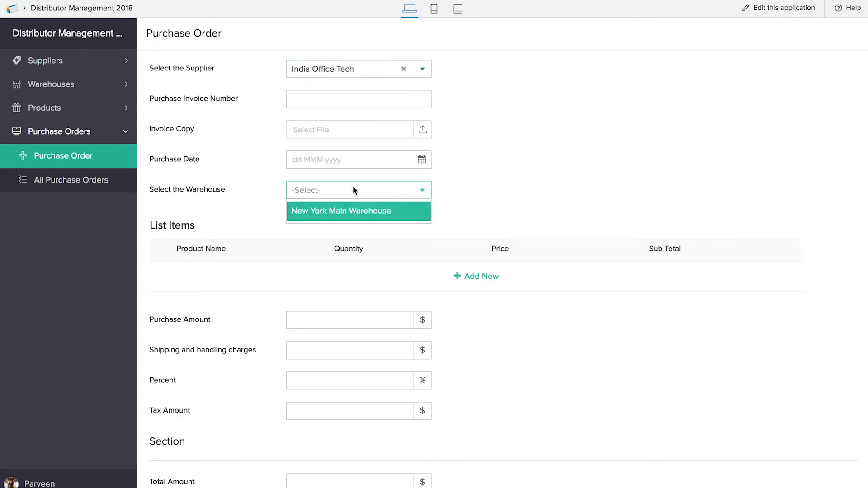
pyautogui.click(351, 210)
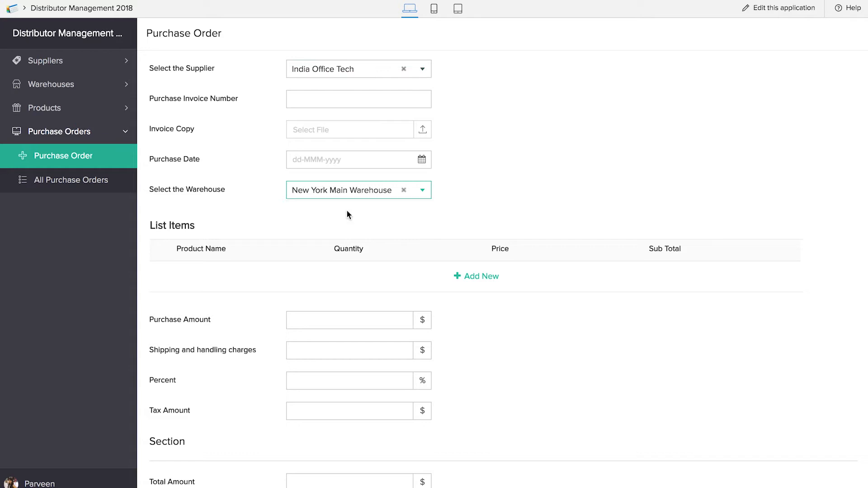
# Step: Add a List Items row for Lumber Crayons with quantity 5
pyautogui.click(475, 276)
pyautogui.click(229, 276)
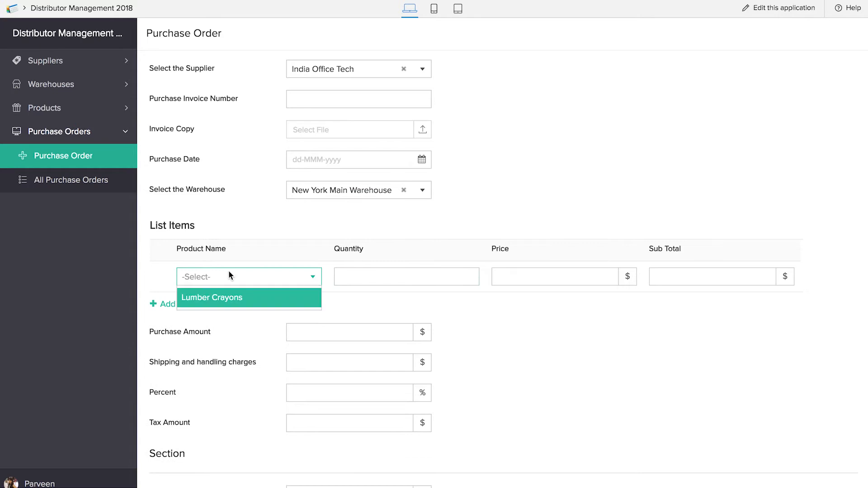
pyautogui.click(229, 306)
pyautogui.click(348, 275)
pyautogui.write('5')
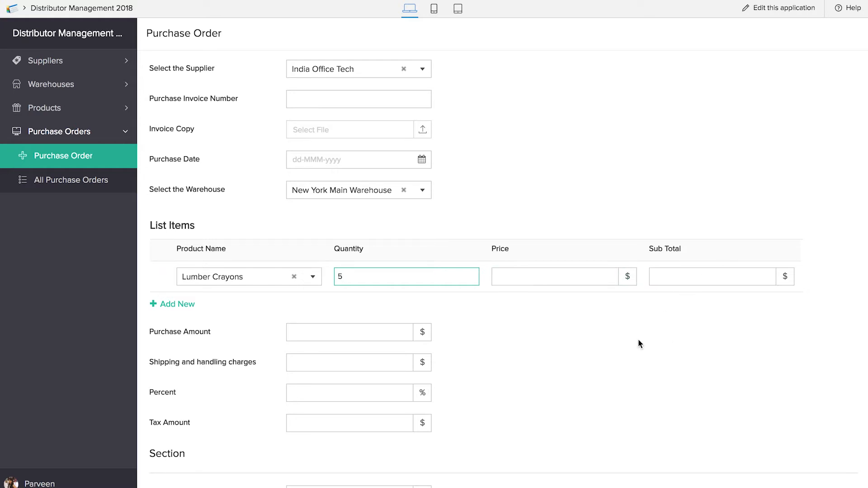
pyautogui.scroll(-1, 638, 340)
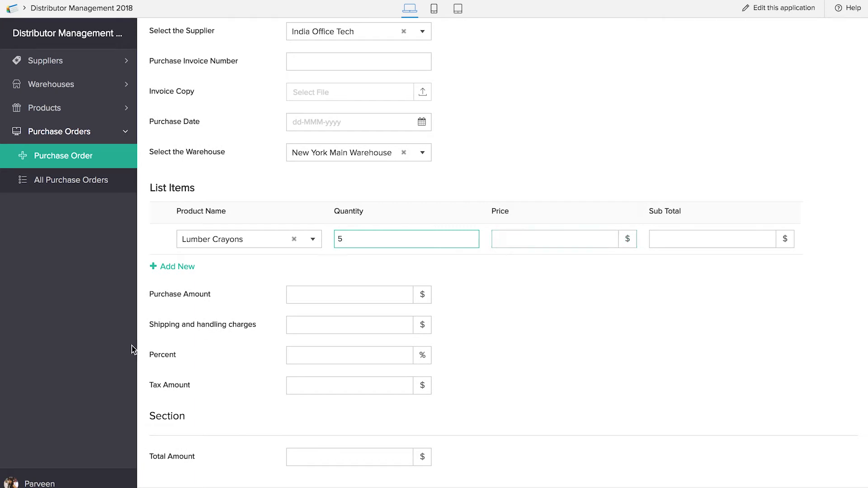
pyautogui.scroll(-1, 277, 391)
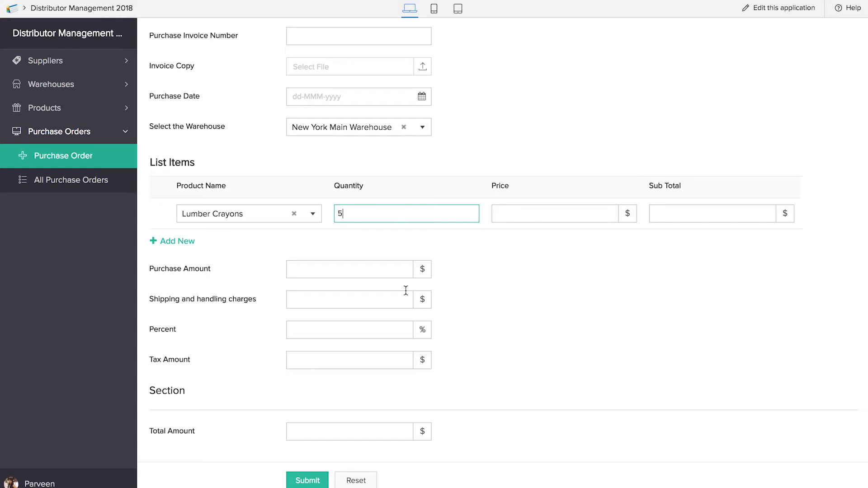
pyautogui.click(776, 16)
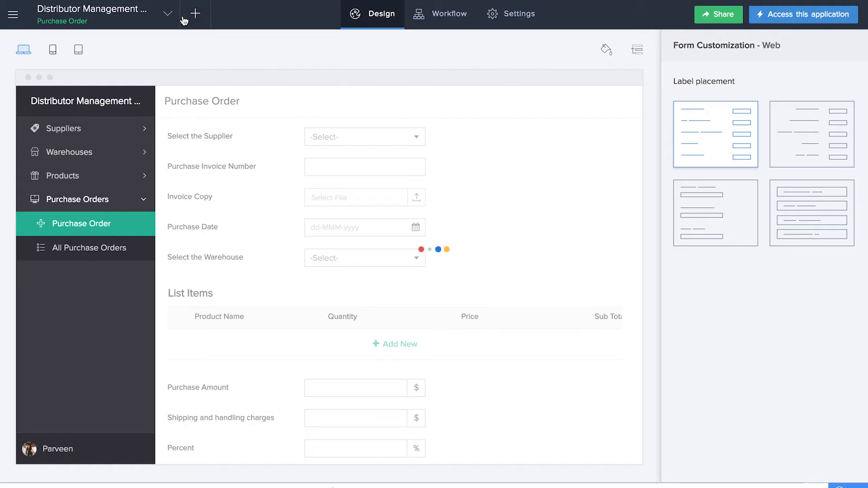
# Step: Create the 'Subform Calculation' workflow on the Purchase Order form and choose Field actions
pyautogui.click(195, 13)
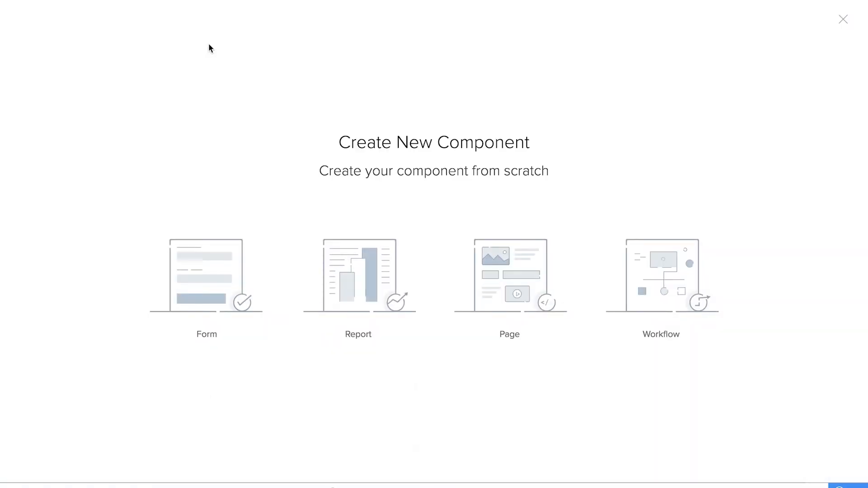
pyautogui.click(657, 258)
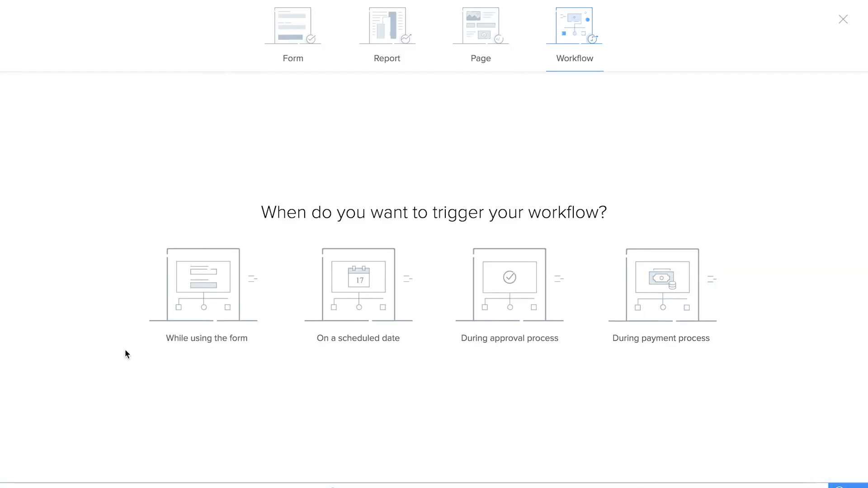
pyautogui.click(462, 204)
pyautogui.click(444, 282)
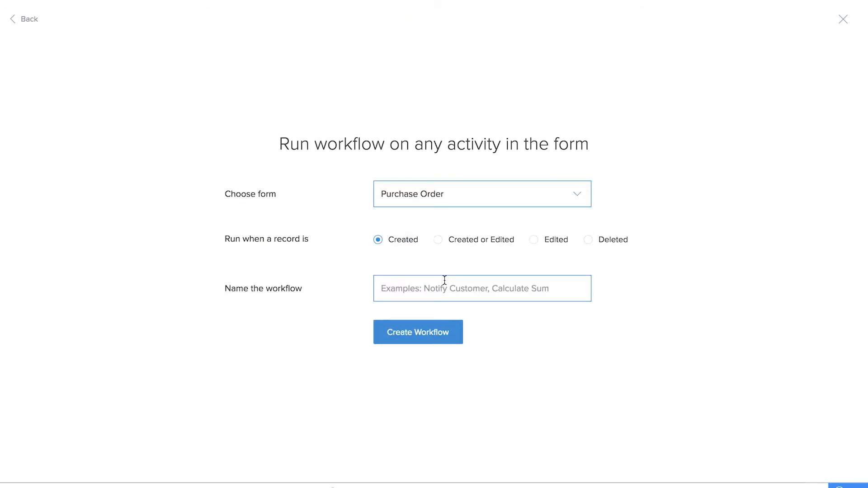
pyautogui.click(404, 290)
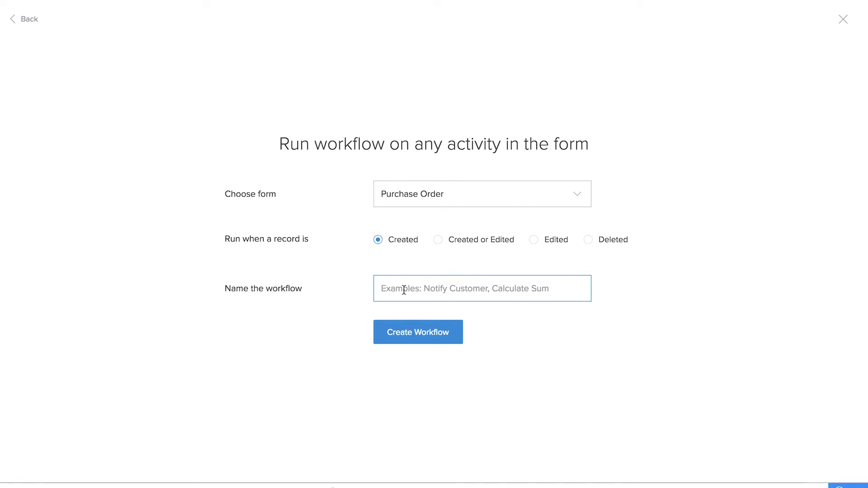
pyautogui.write('Subform Calculation')
pyautogui.click(432, 333)
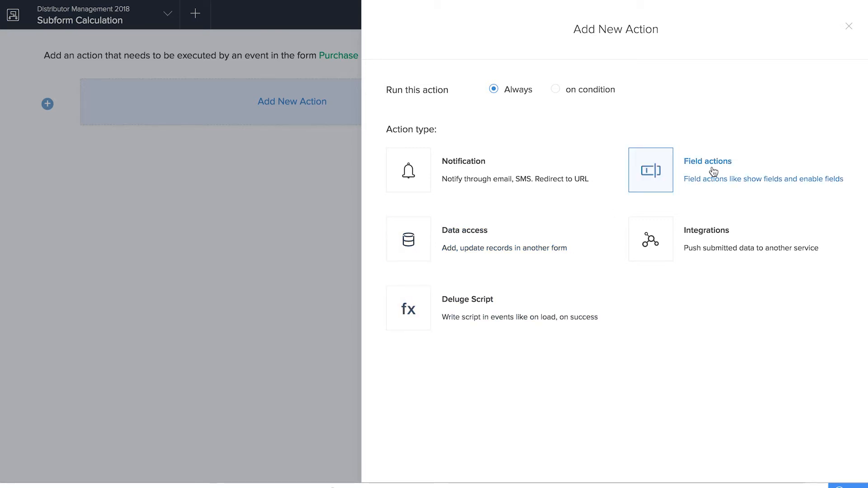
pyautogui.click(729, 157)
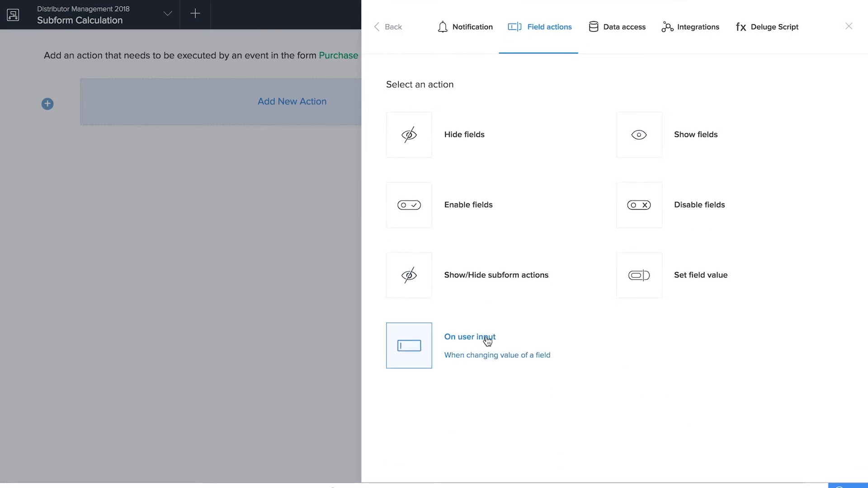
# Step: Set the action to run on user input of the Product Name field
pyautogui.click(487, 341)
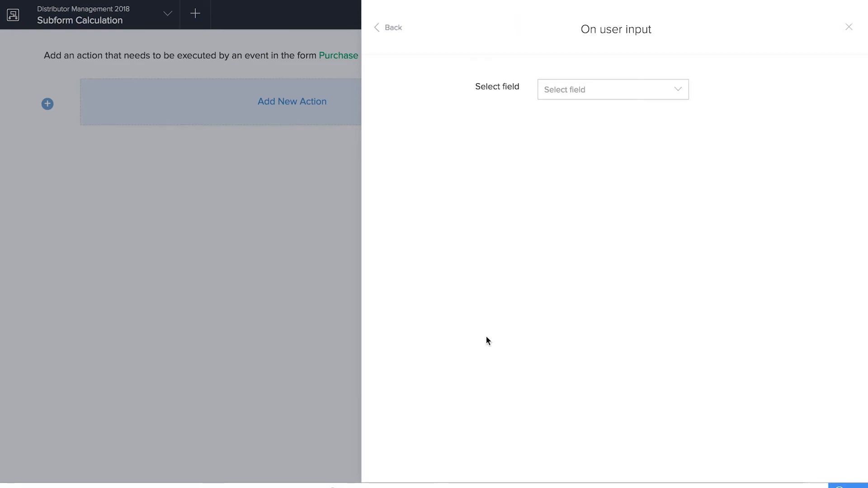
pyautogui.click(598, 99)
pyautogui.scroll(-1, 591, 176)
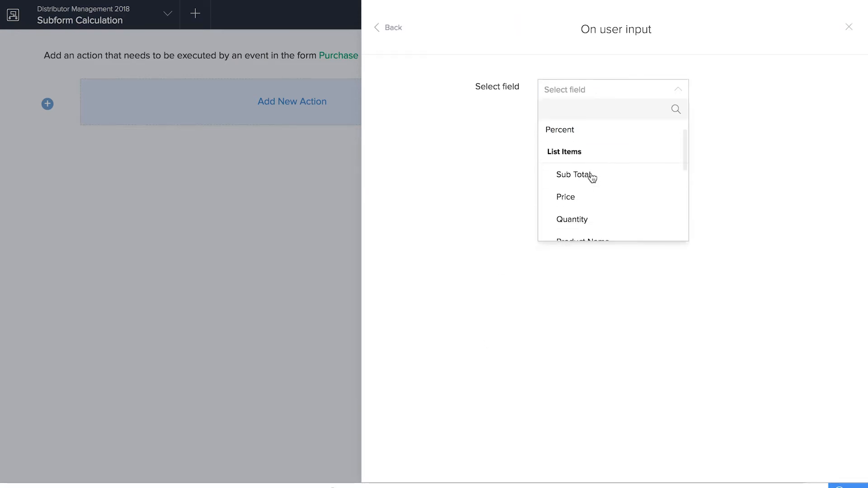
pyautogui.scroll(-2, 593, 178)
pyautogui.click(592, 202)
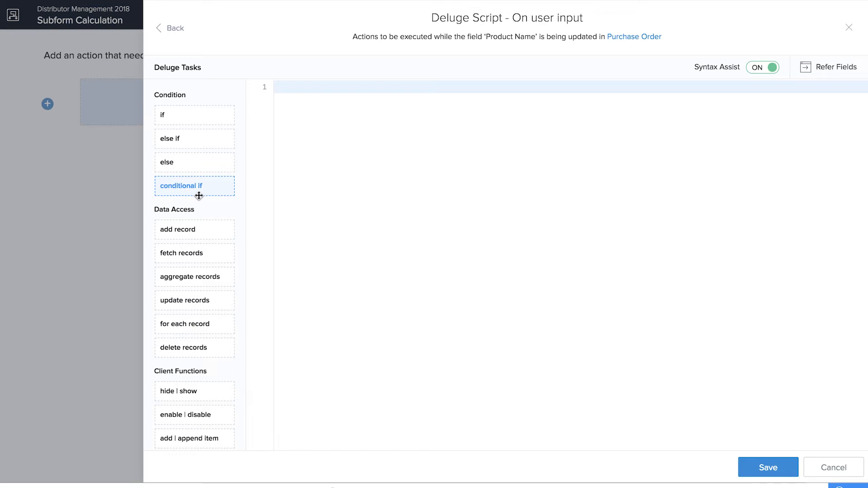
# Step: Insert an if block with condition row.Product_Name != null and an empty body line
pyautogui.moveTo(202, 114); pyautogui.dragTo(332, 119)
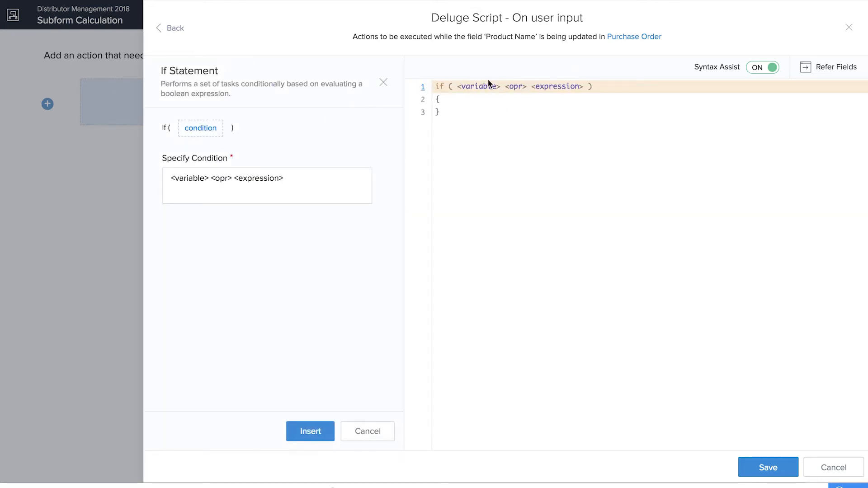
pyautogui.click(486, 85)
pyautogui.click(374, 438)
pyautogui.click(374, 437)
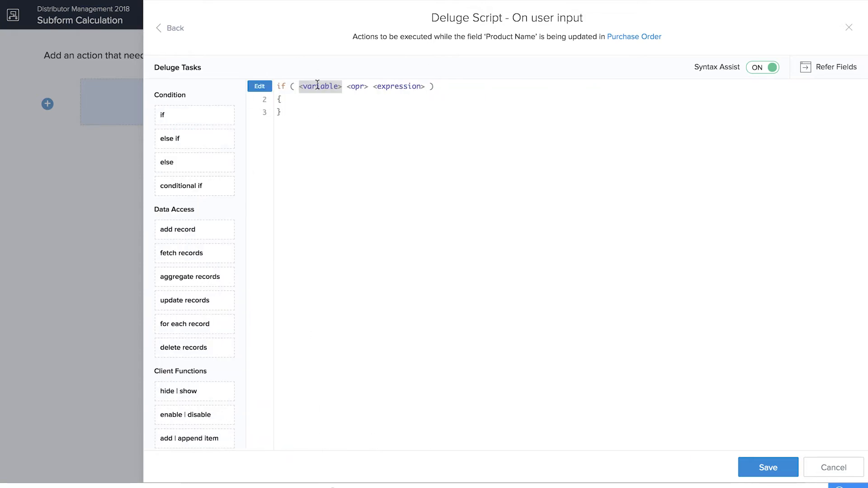
pyautogui.write('row.')
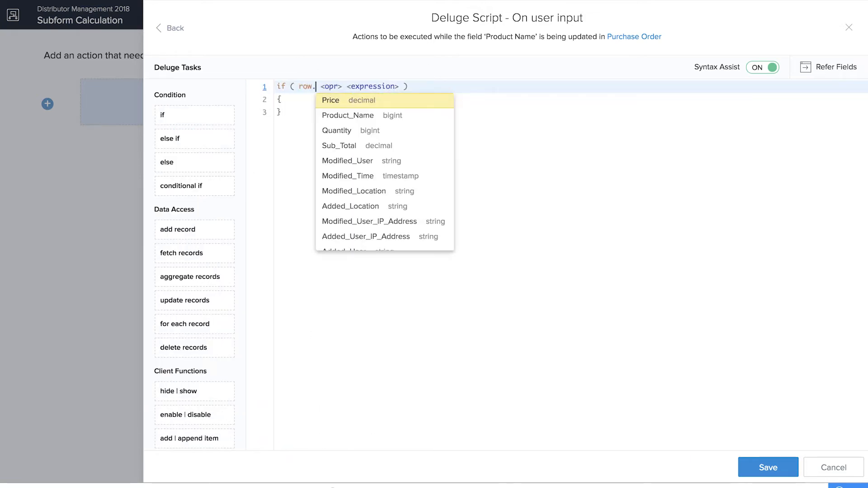
pyautogui.click(339, 118)
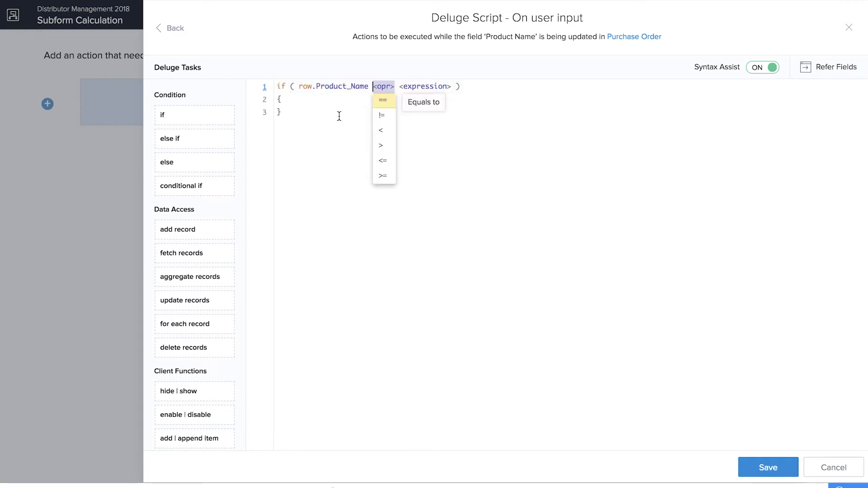
pyautogui.click(390, 124)
pyautogui.write('null')
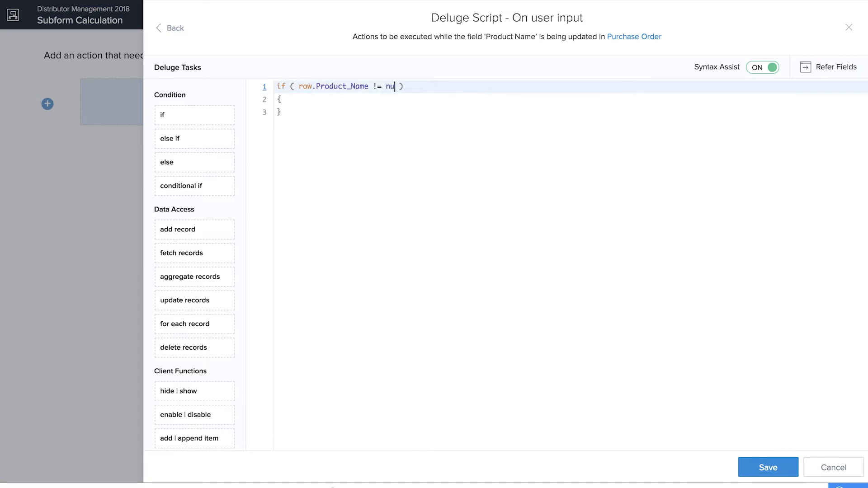
pyautogui.click(330, 98)
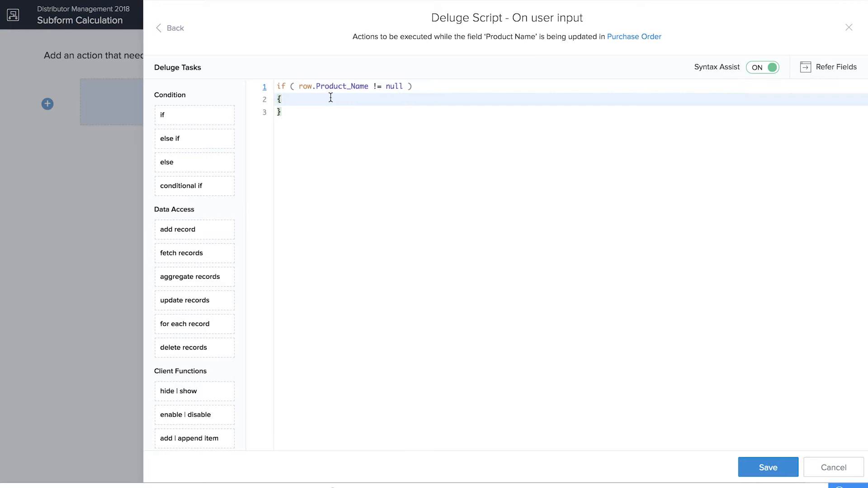
pyautogui.press('Return')
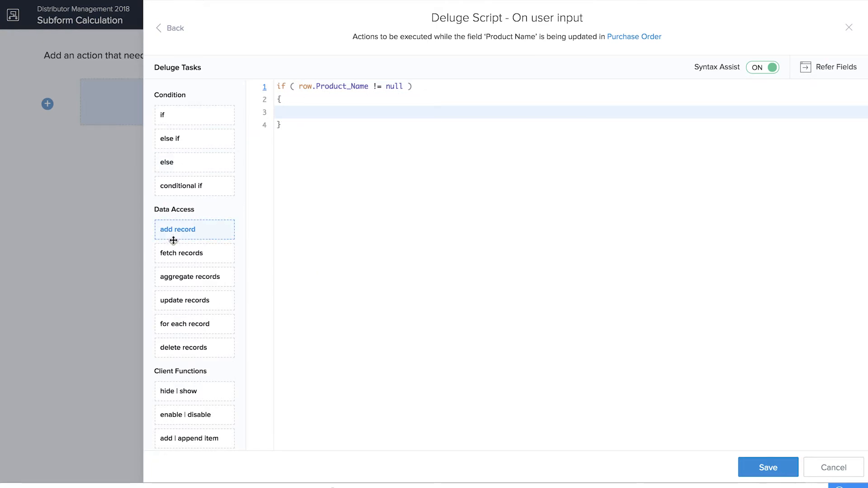
# Step: Insert a fetch records statement on line 3 with variable name productdetails
pyautogui.moveTo(170, 252); pyautogui.dragTo(336, 110)
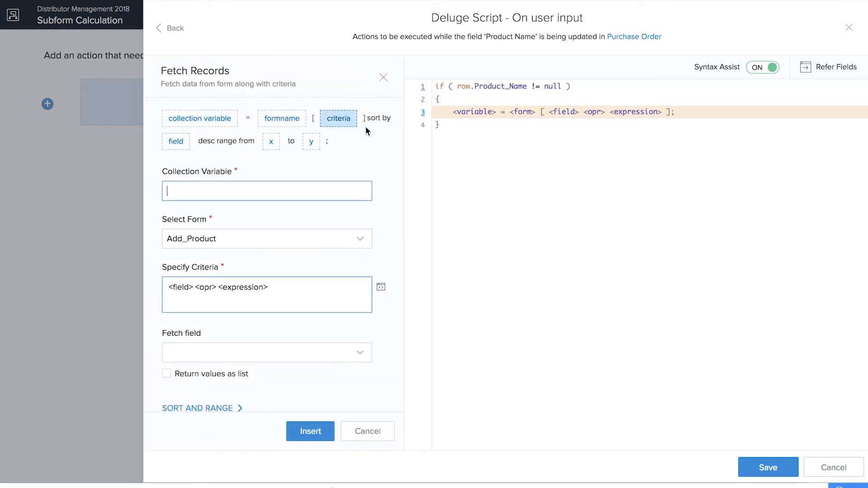
pyautogui.click(384, 80)
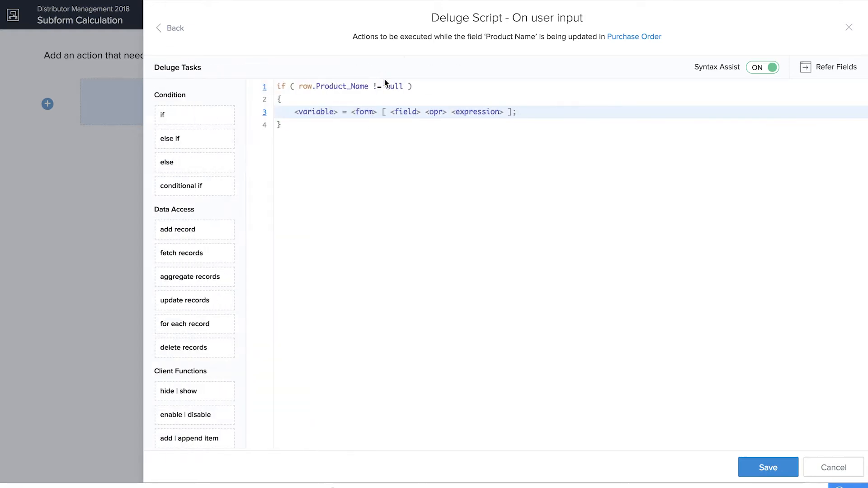
pyautogui.click(327, 112)
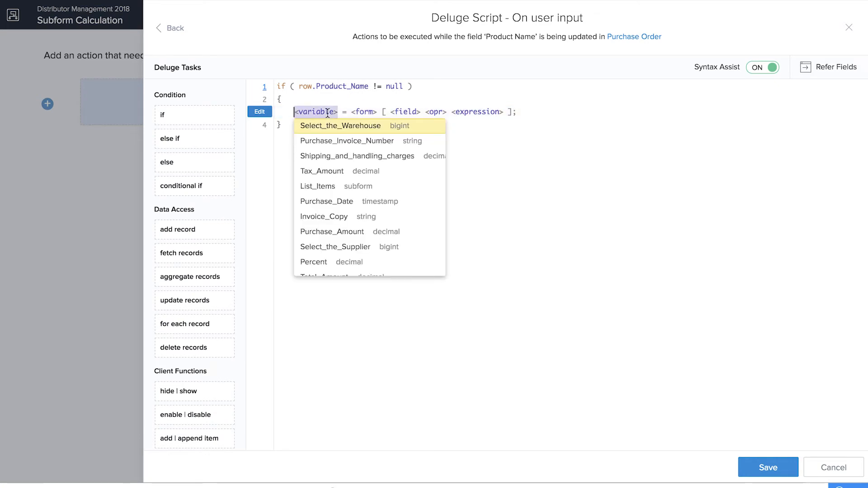
pyautogui.write('product')
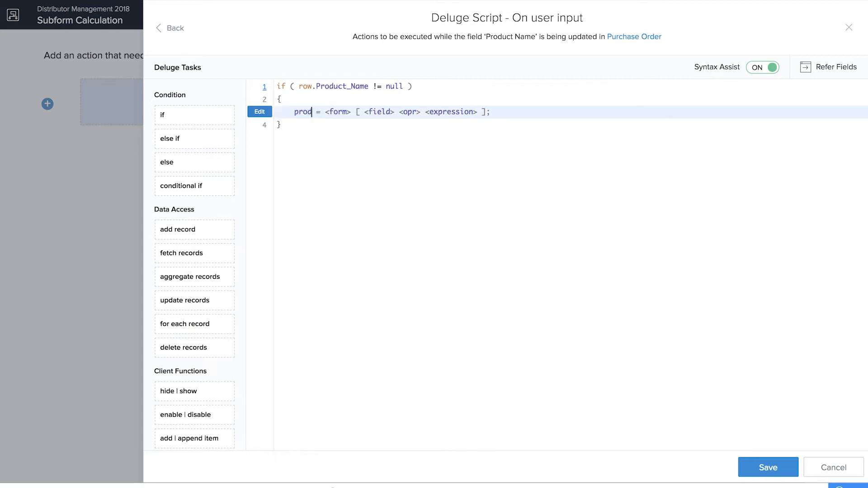
pyautogui.write('deatil')
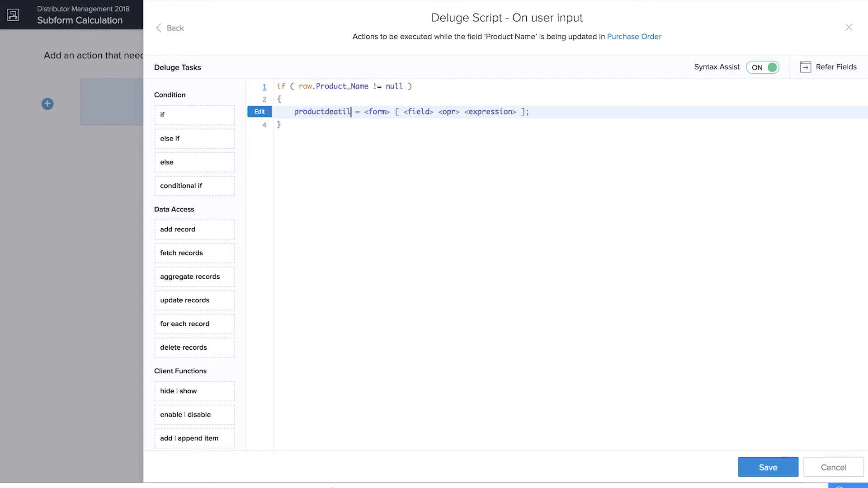
pyautogui.press('BackSpace')
pyautogui.press('BackSpace')
pyautogui.press('BackSpace')
pyautogui.write('tails')
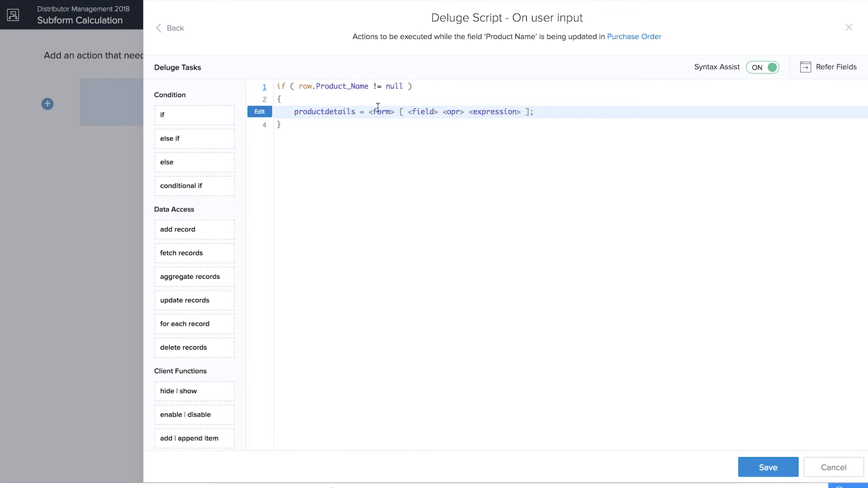
# Step: Fetch from Add_Product where ID == row.Product_Name, then start a new line
pyautogui.click(379, 112)
pyautogui.click(384, 126)
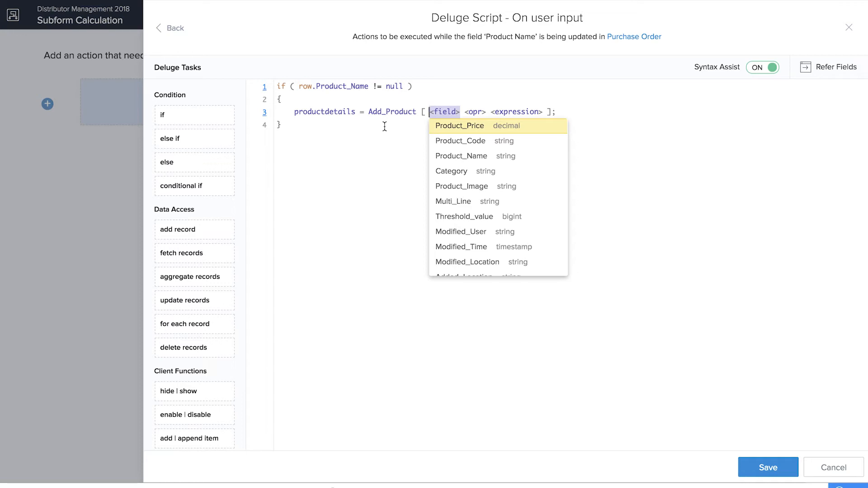
pyautogui.write('ID')
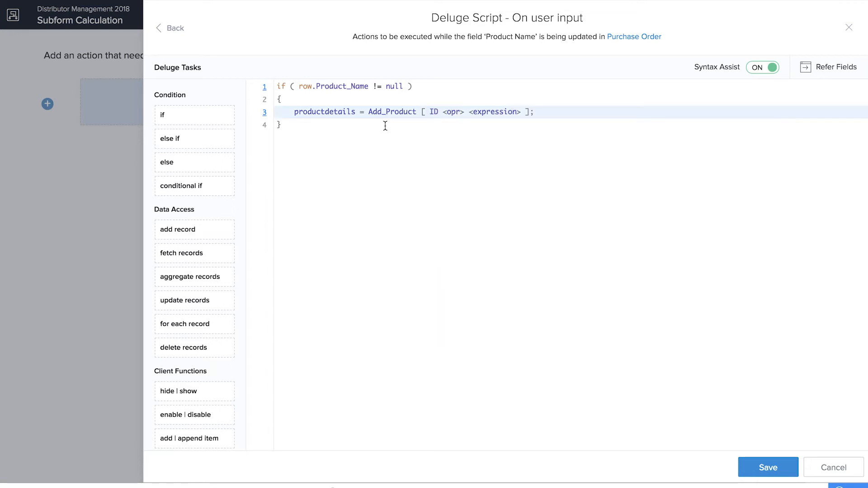
pyautogui.click(452, 111)
pyautogui.click(454, 129)
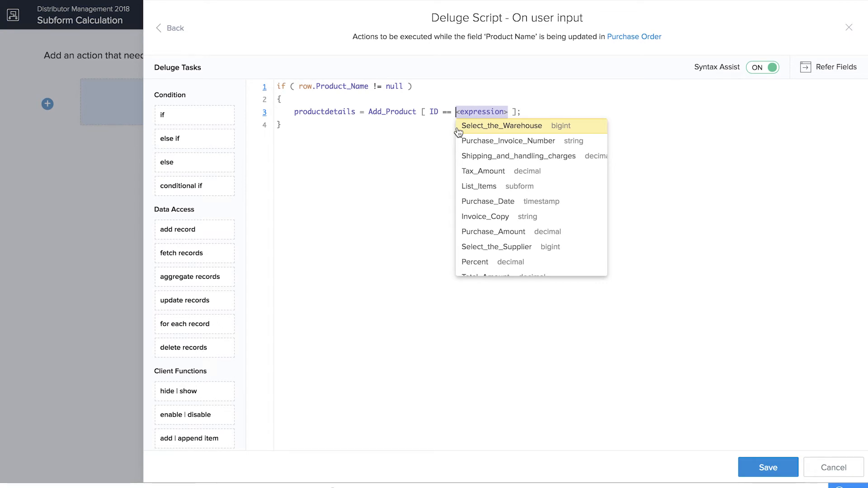
pyautogui.write('row.')
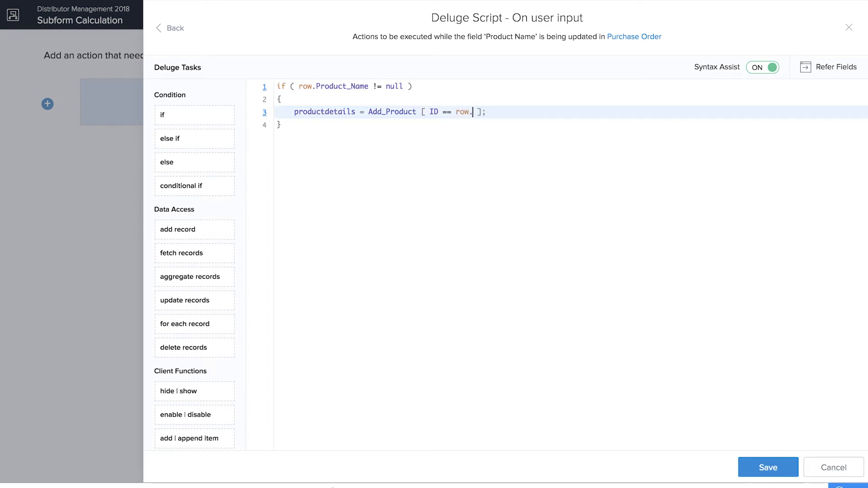
pyautogui.click(517, 143)
pyautogui.click(560, 111)
pyautogui.press('Return')
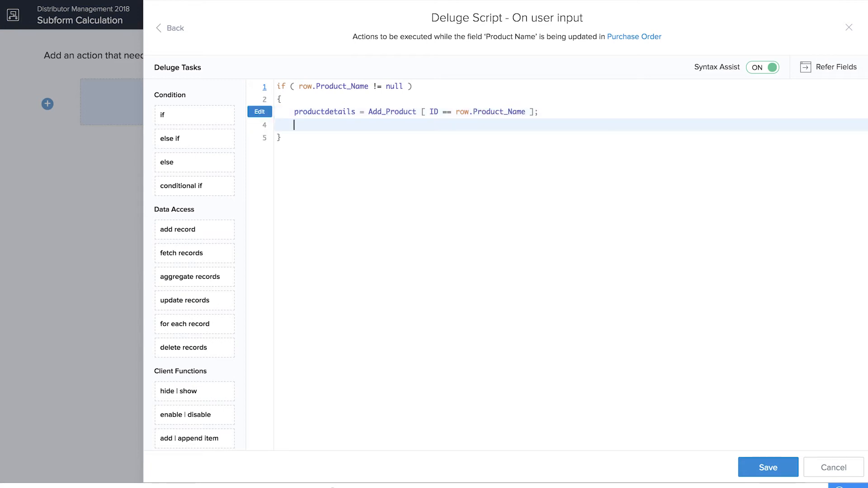
# Step: Set row.Price to the fetched productdetails Product_Price inside the if block
pyautogui.write('row.')
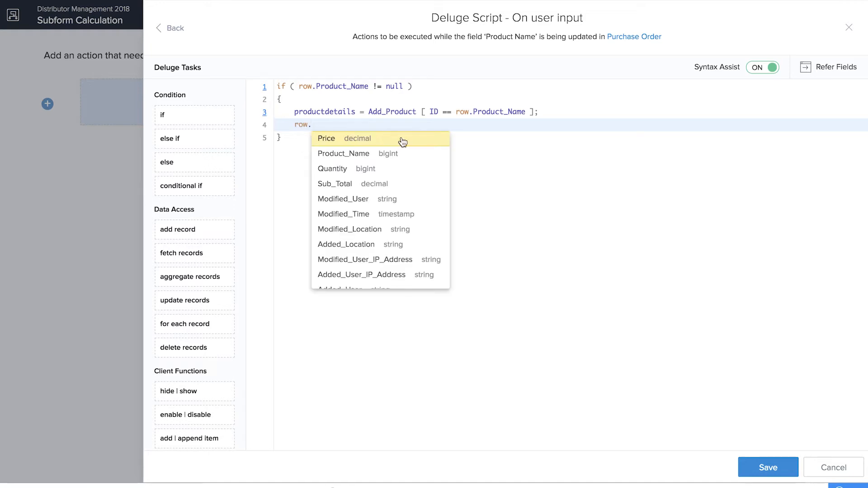
pyautogui.click(401, 140)
pyautogui.write('= p')
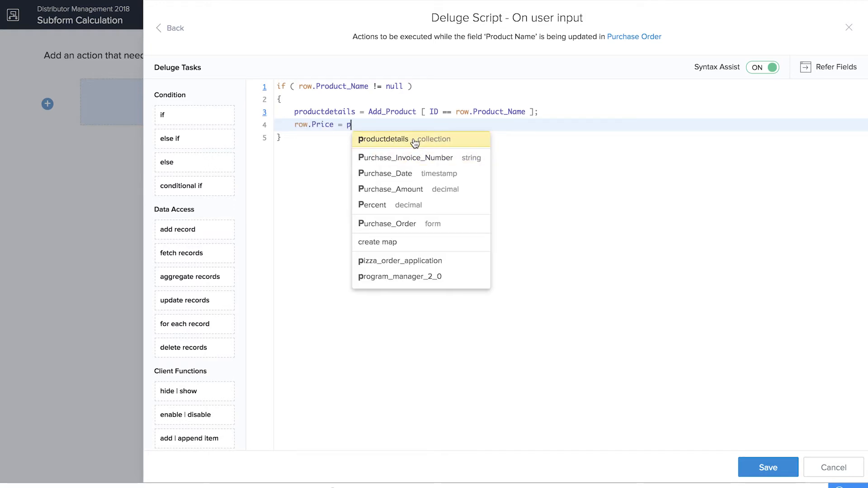
pyautogui.click(415, 143)
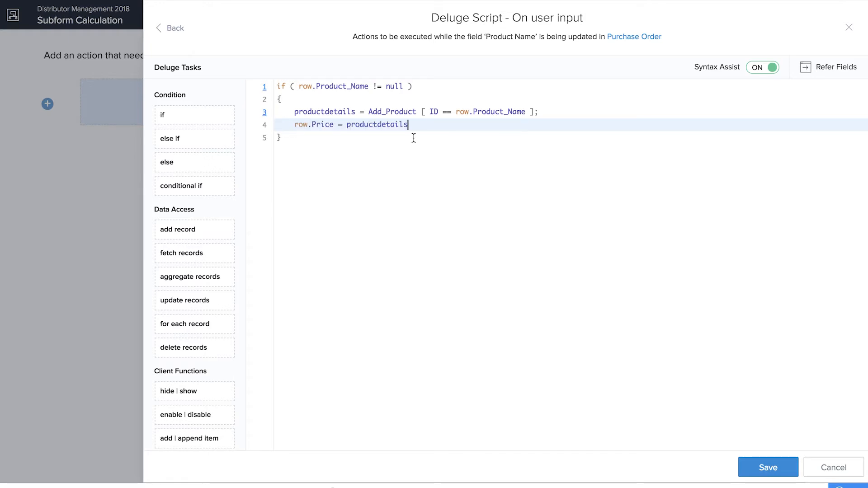
pyautogui.write('.')
pyautogui.press('Down')
pyautogui.click(439, 247)
pyautogui.write(';')
# Step: Add an else block containing row.Price = 0.0; and save the Product Name script
pyautogui.click(436, 160)
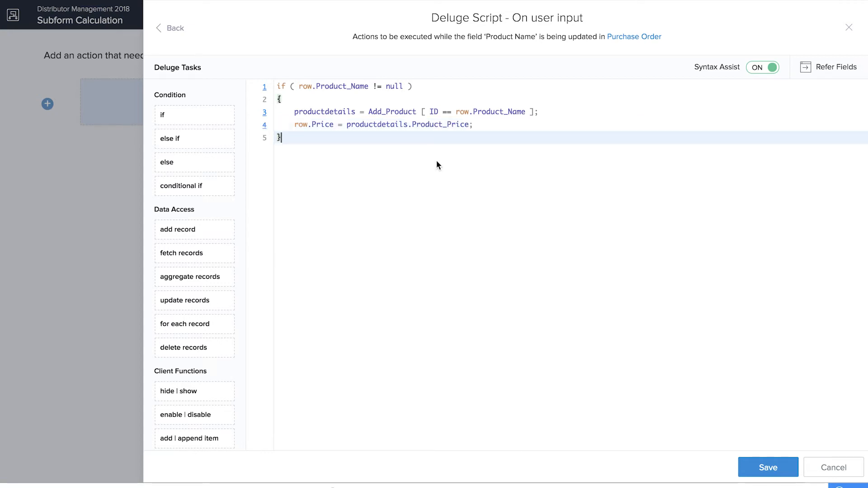
pyautogui.press('Return')
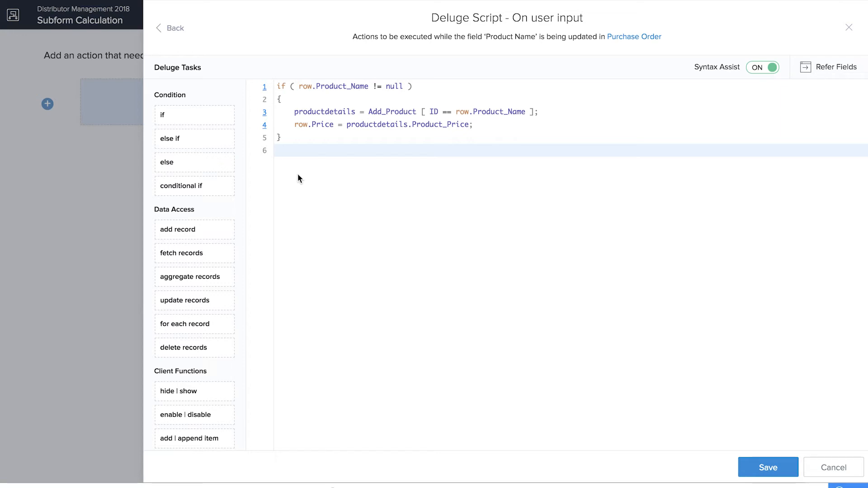
pyautogui.write('else')
pyautogui.press('Down')
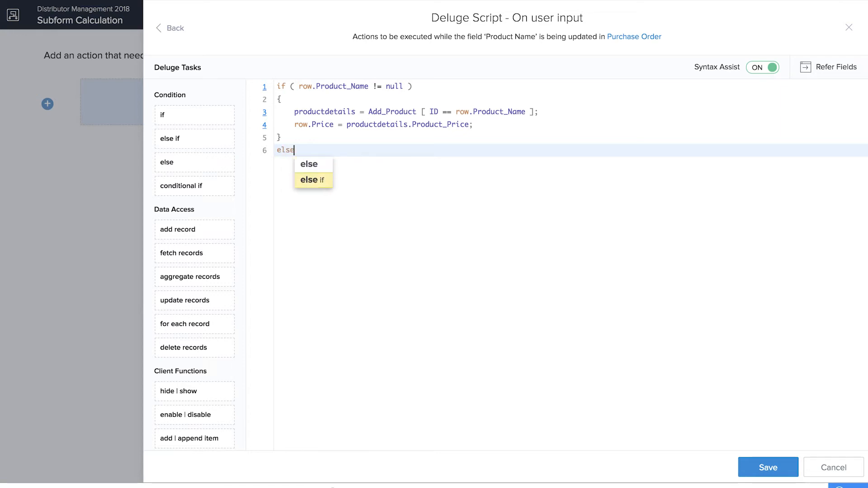
pyautogui.press('Return')
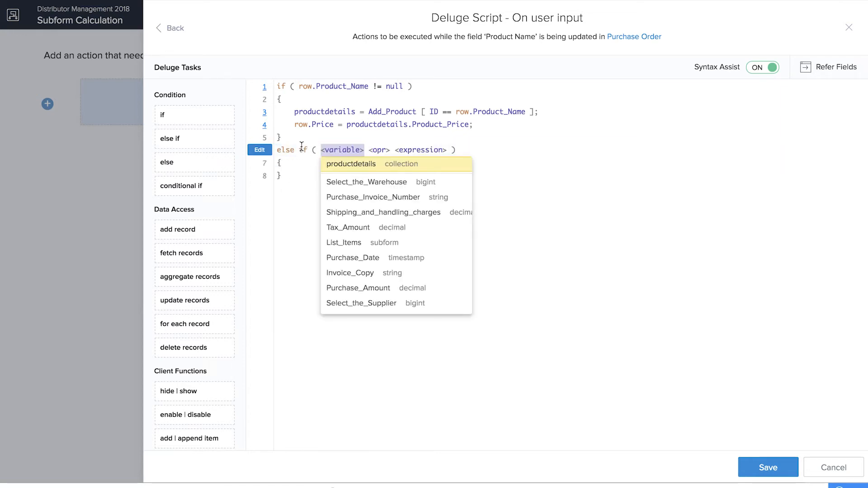
pyautogui.hotkey('ctrl', 'z')
pyautogui.press('Return')
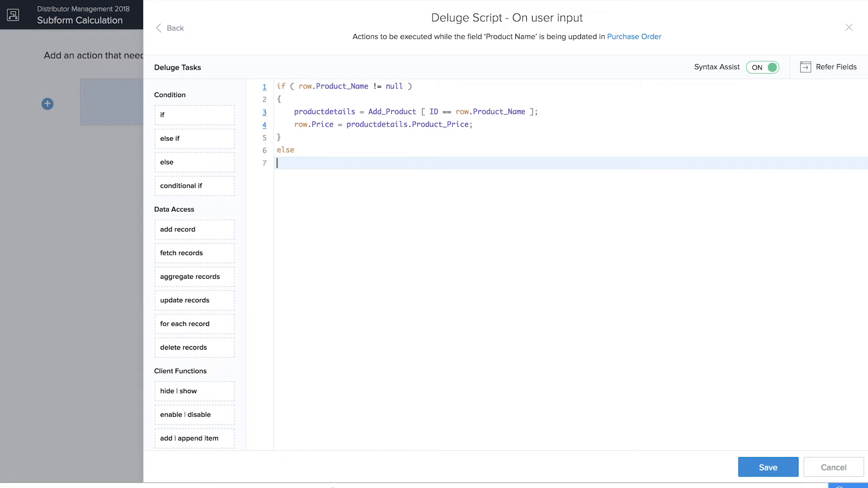
pyautogui.write('{')
pyautogui.press('Return')
pyautogui.write('row.Price = 0.0;')
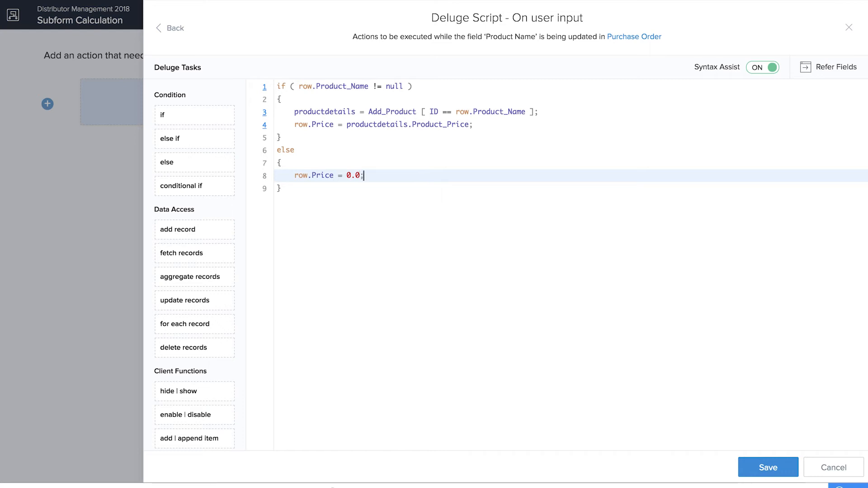
pyautogui.click(769, 465)
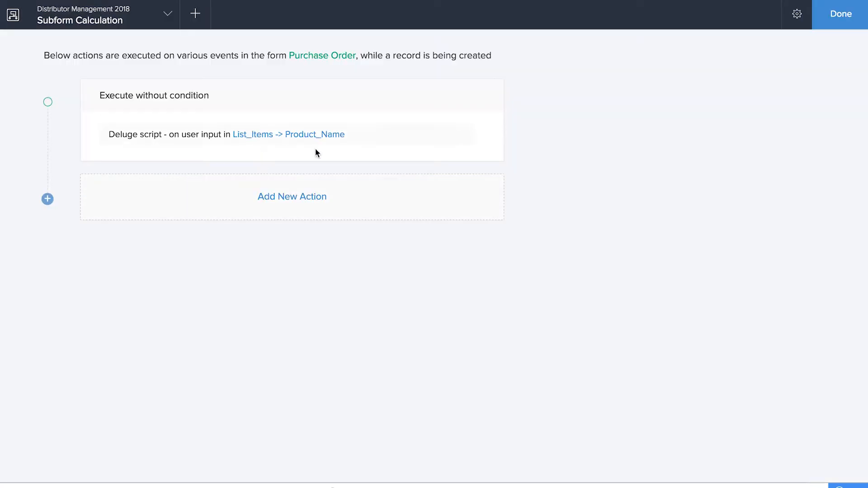
# Step: Add an On user input field action for the Tax field and insert an if task
pyautogui.click(298, 197)
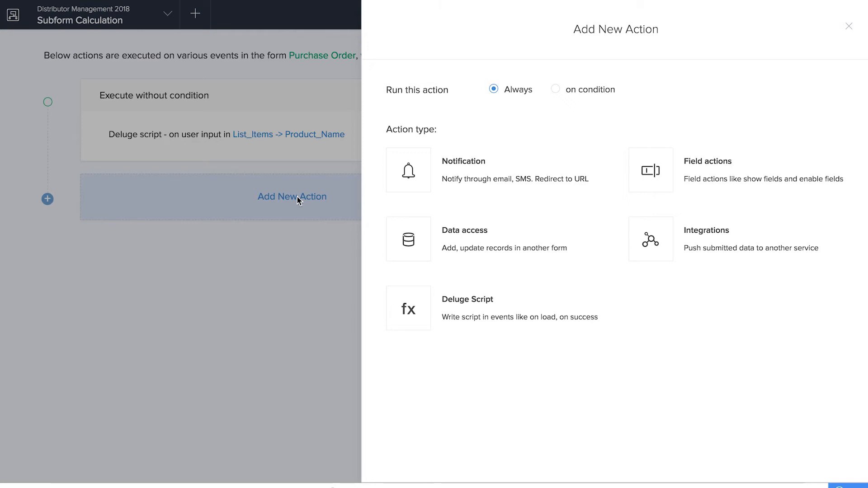
pyautogui.click(645, 177)
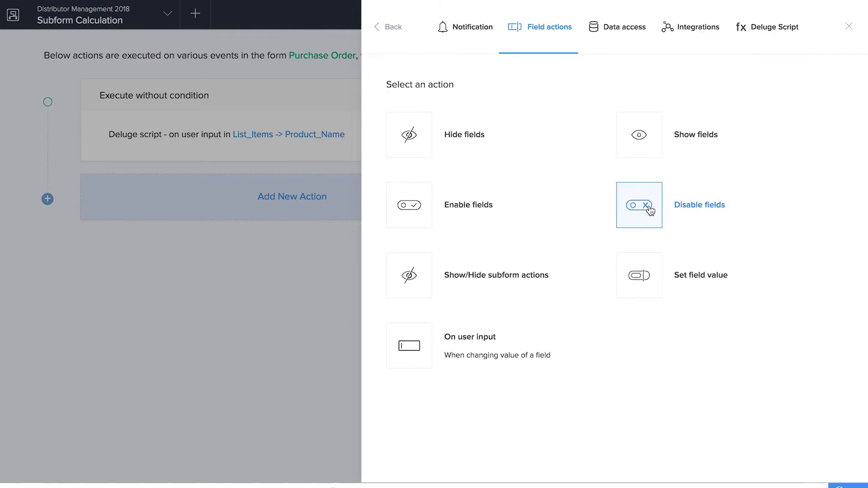
pyautogui.click(471, 361)
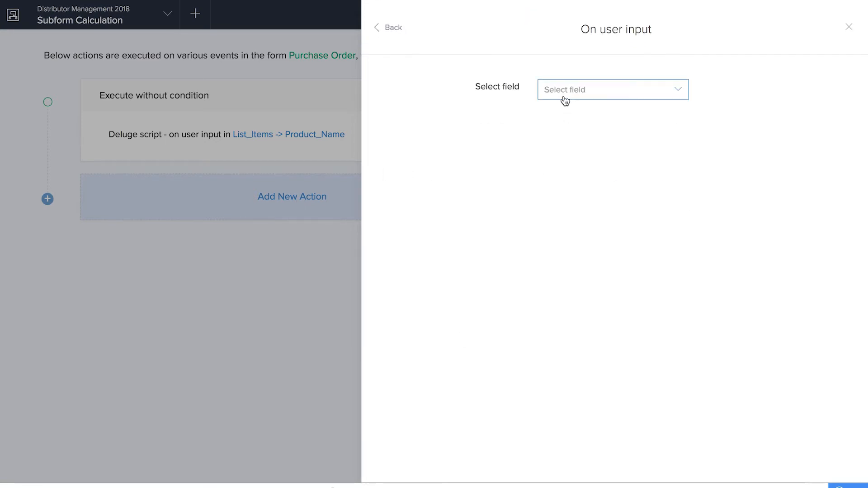
pyautogui.click(564, 101)
pyautogui.click(568, 158)
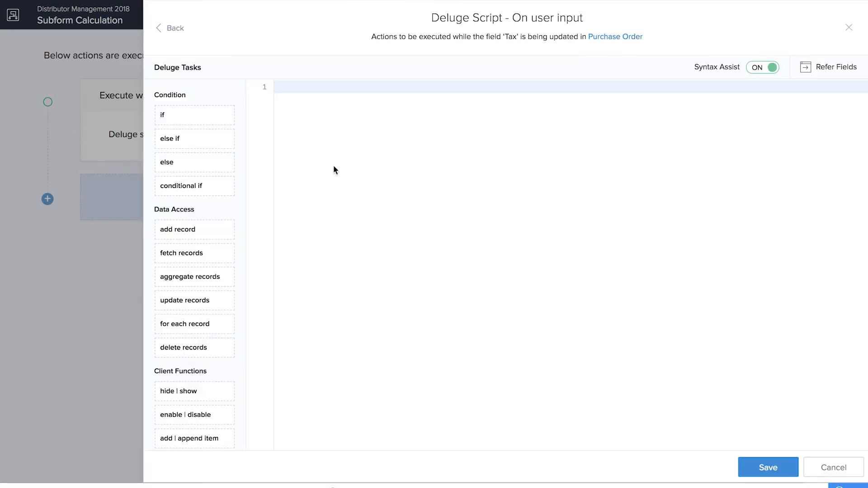
pyautogui.click(205, 108)
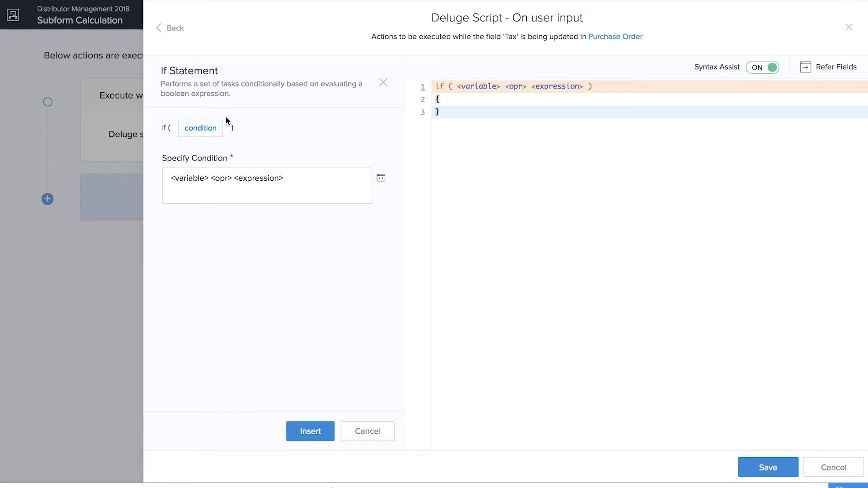
# Step: Browse the if condition editor, then close it and the If Statement panel unchanged
pyautogui.click(306, 172)
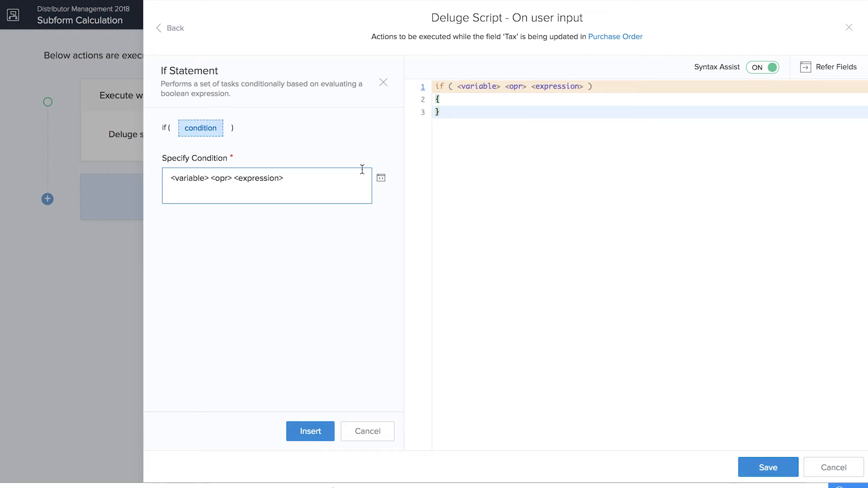
pyautogui.click(381, 179)
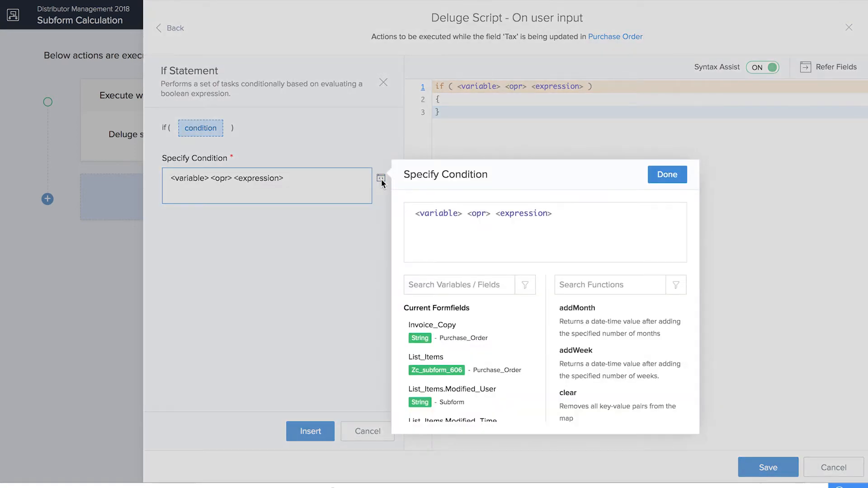
pyautogui.scroll(-3, 479, 328)
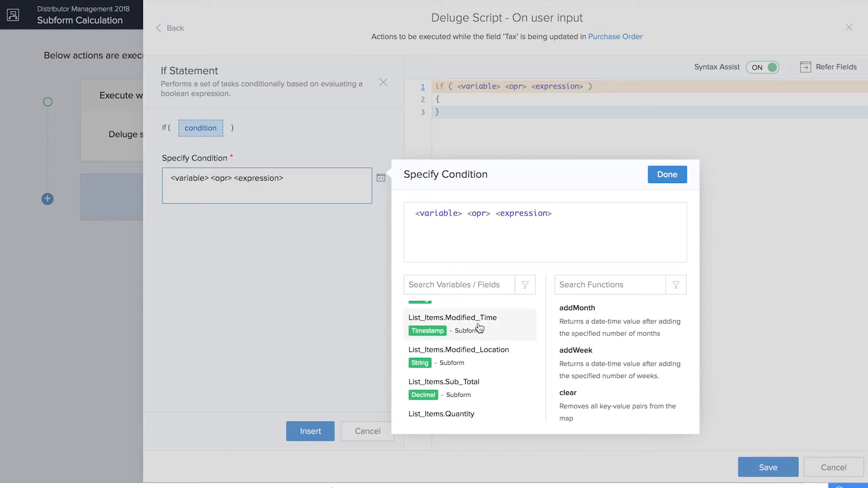
pyautogui.scroll(-1, 480, 329)
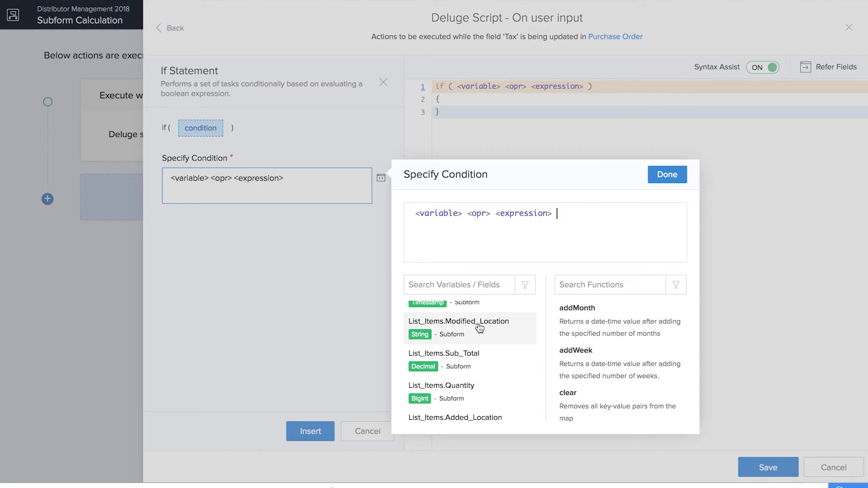
pyautogui.scroll(-1, 480, 328)
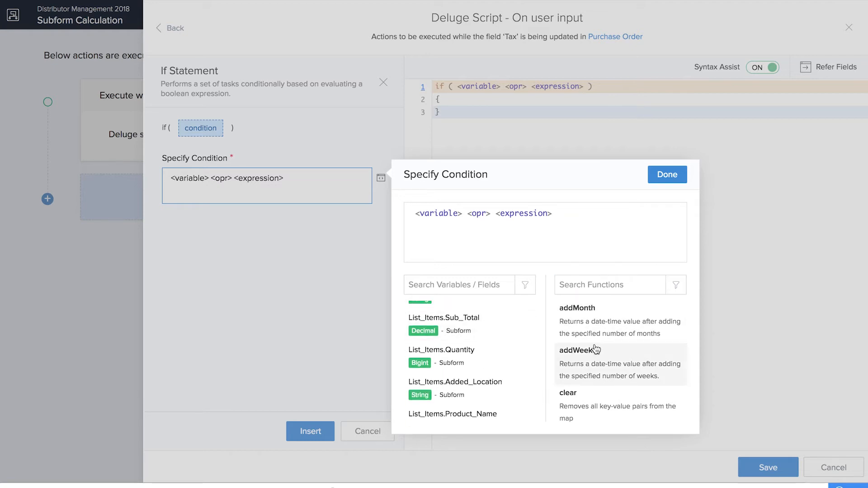
pyautogui.scroll(-3, 596, 351)
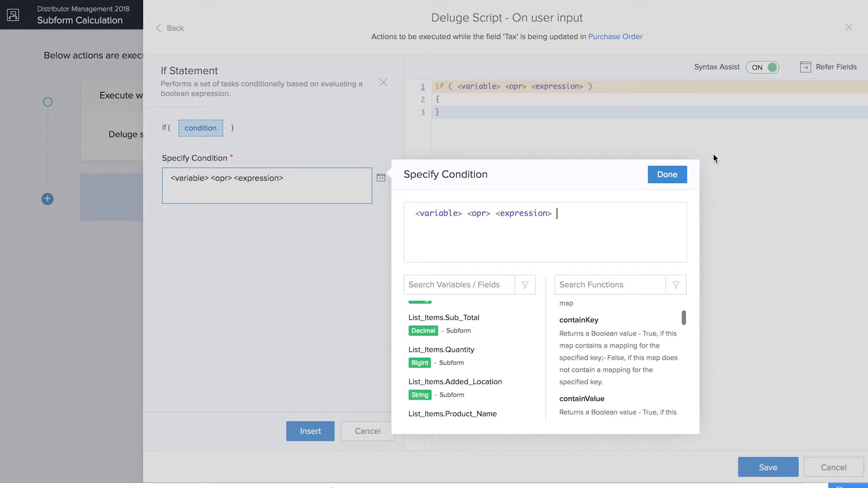
pyautogui.click(662, 180)
pyautogui.click(384, 83)
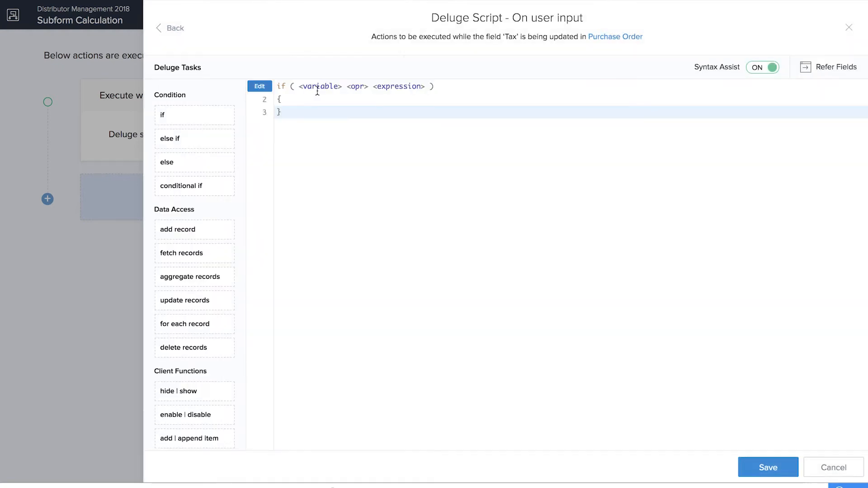
pyautogui.click(317, 87)
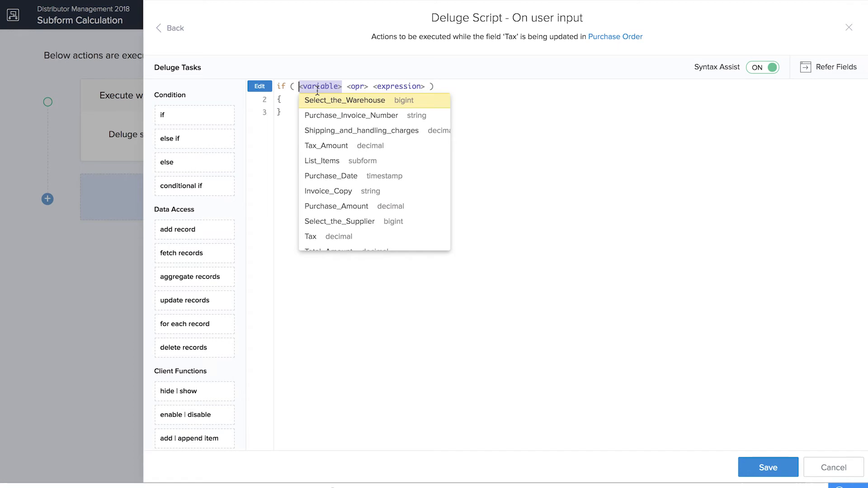
# Step: Write the condition input.Tax != null && input.Purchase_Amount != null and open a body line
pyautogui.write('input.')
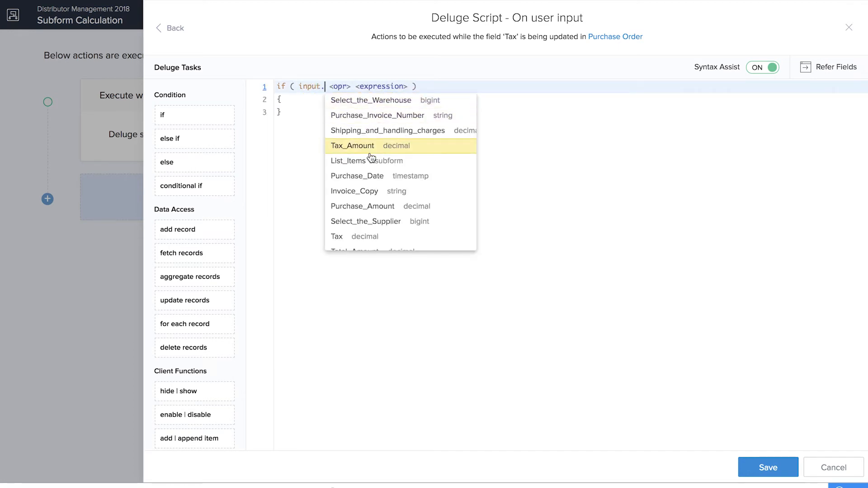
pyautogui.click(368, 239)
pyautogui.click(351, 117)
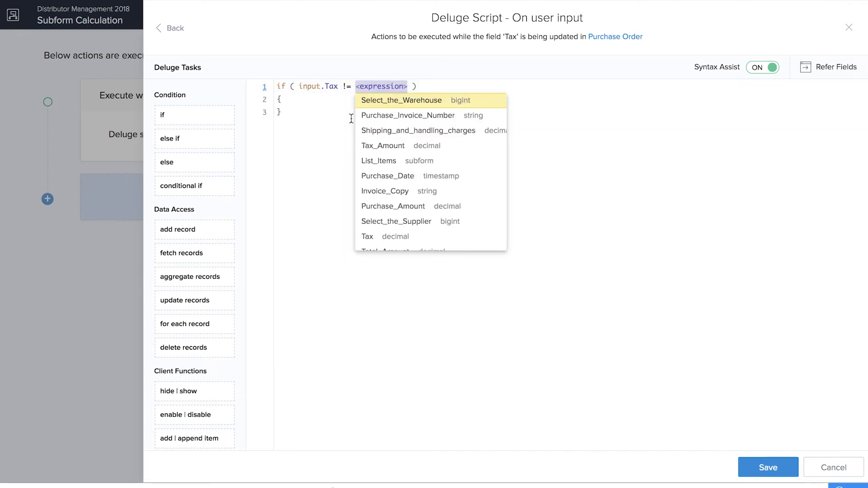
pyautogui.write('null')
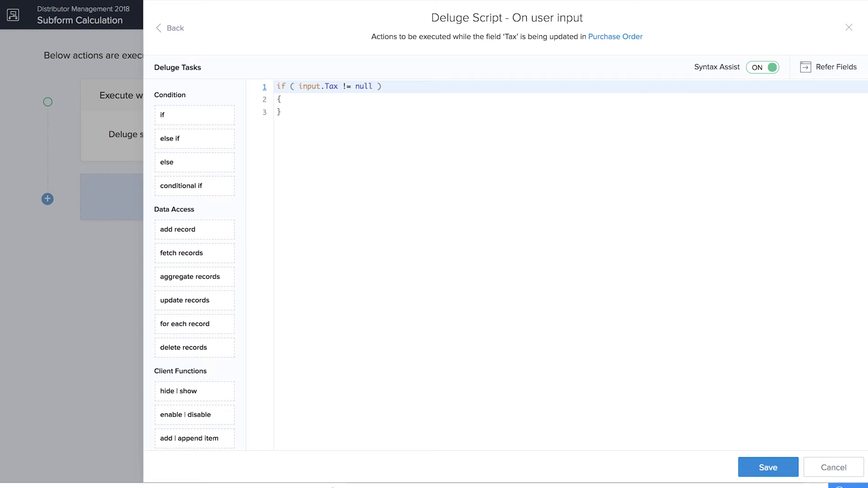
pyautogui.write(' && ')
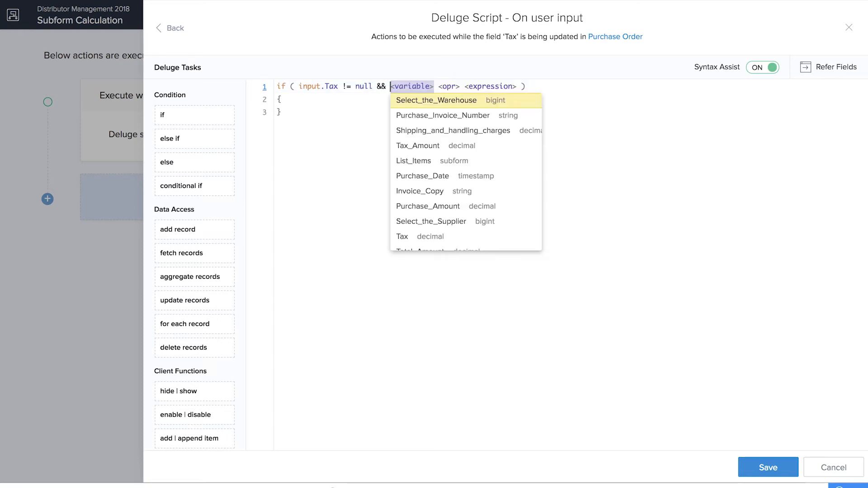
pyautogui.write('input.')
pyautogui.scroll(-3, 478, 203)
pyautogui.scroll(2, 479, 203)
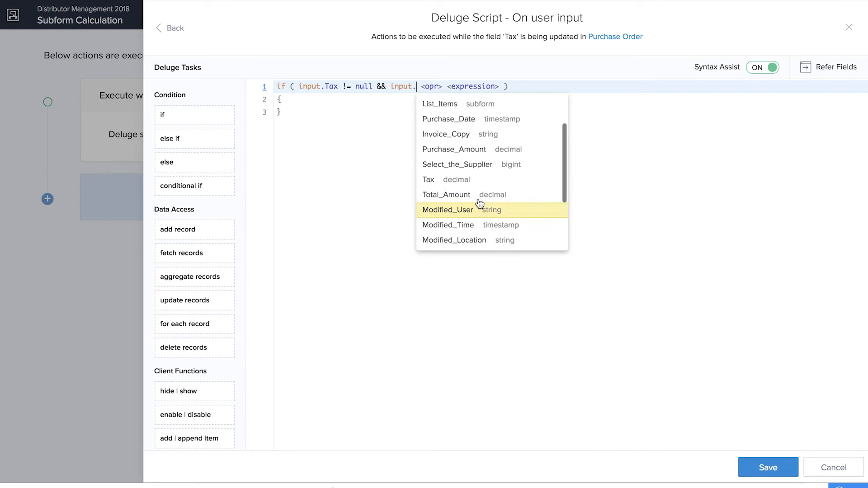
pyautogui.scroll(1, 480, 204)
pyautogui.click(466, 164)
pyautogui.click(496, 116)
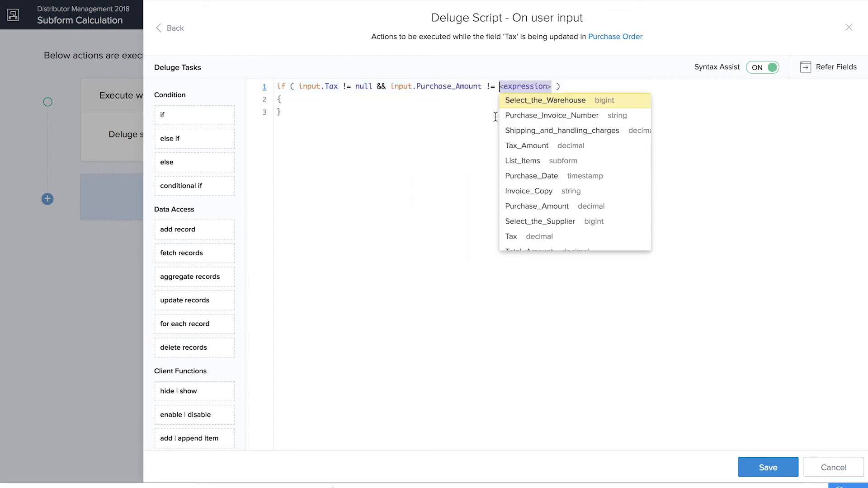
pyautogui.write('null')
pyautogui.click(372, 99)
pyautogui.press('Return')
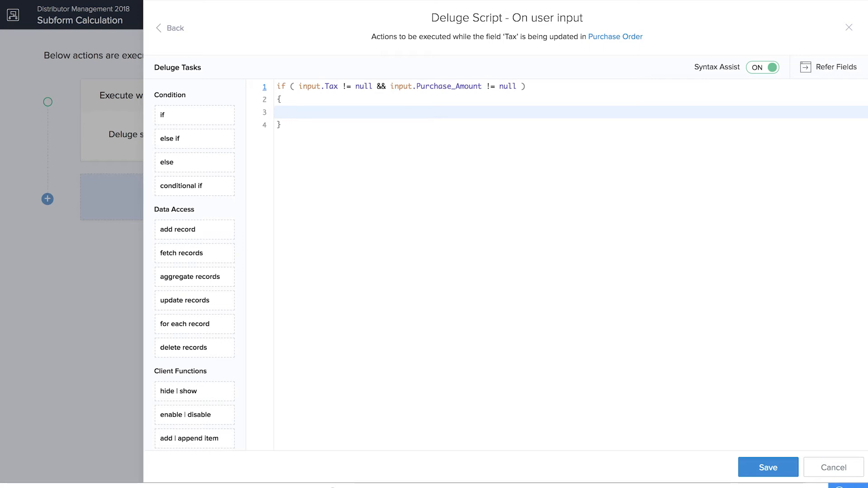
# Step: Compute input.Tax_Amount = (input.Purchase_Amount * input.Tax)/100; in the if body
pyautogui.write('input.')
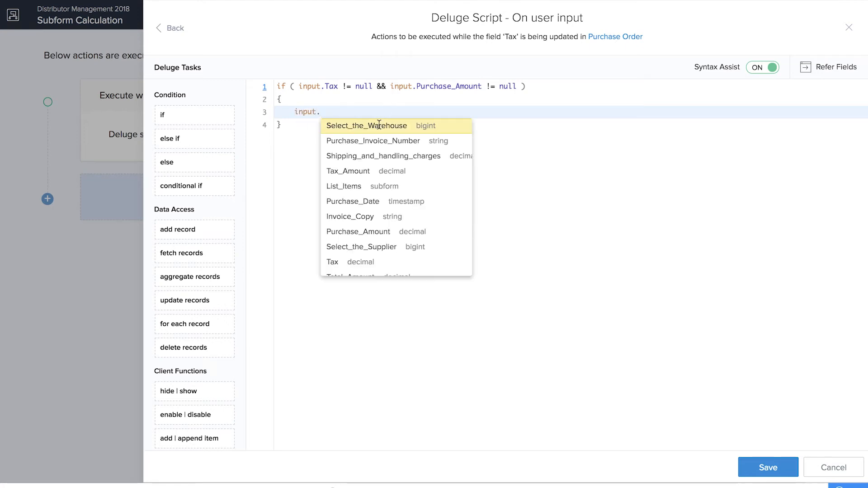
pyautogui.click(360, 175)
pyautogui.write('= ')
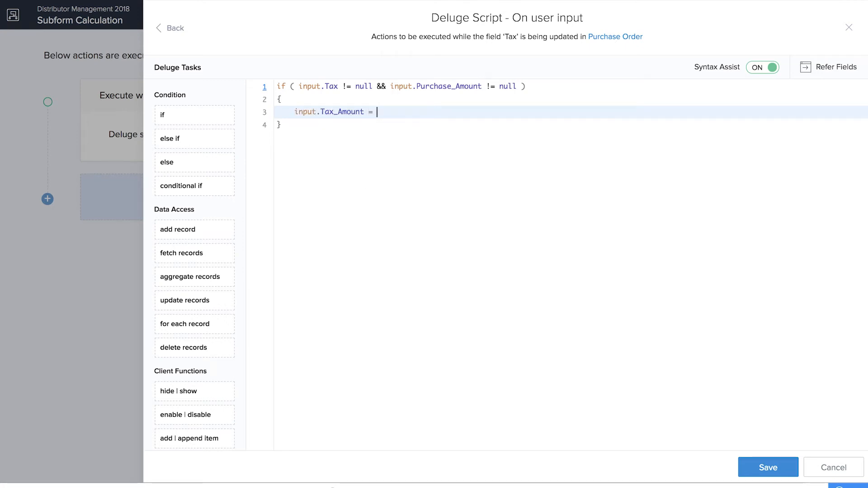
pyautogui.write('(input.')
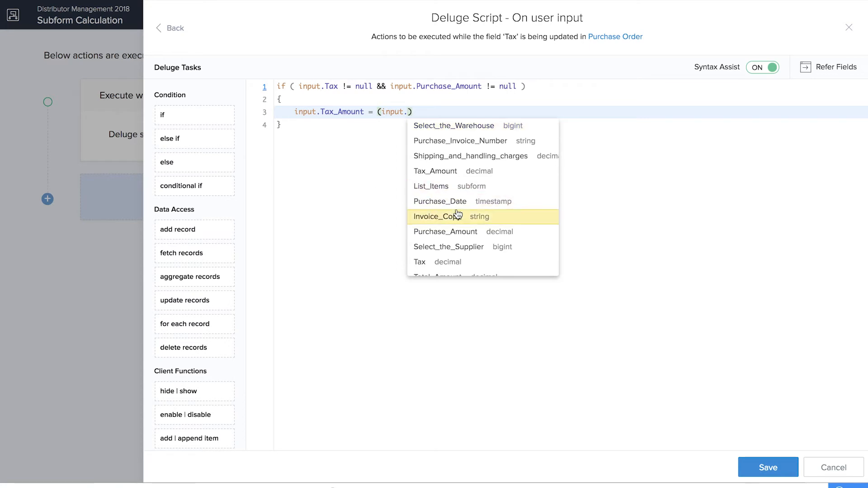
pyautogui.click(458, 234)
pyautogui.write('* input.')
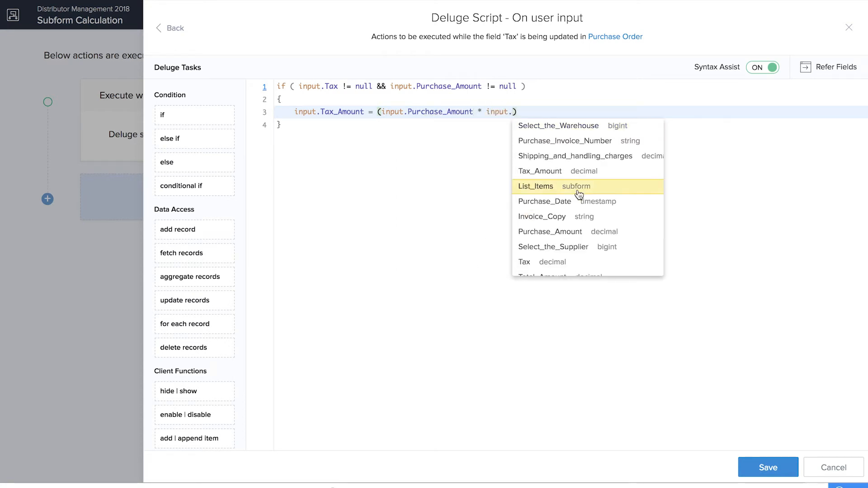
pyautogui.write('Tax)/100;')
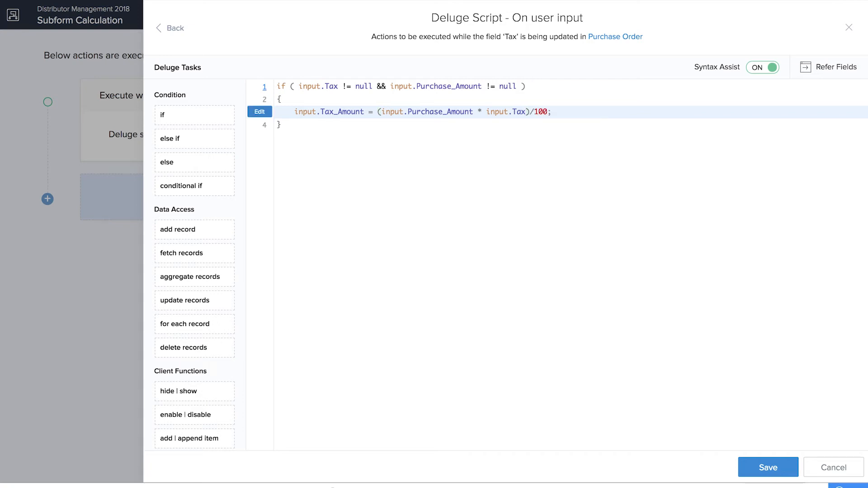
pyautogui.press('Return')
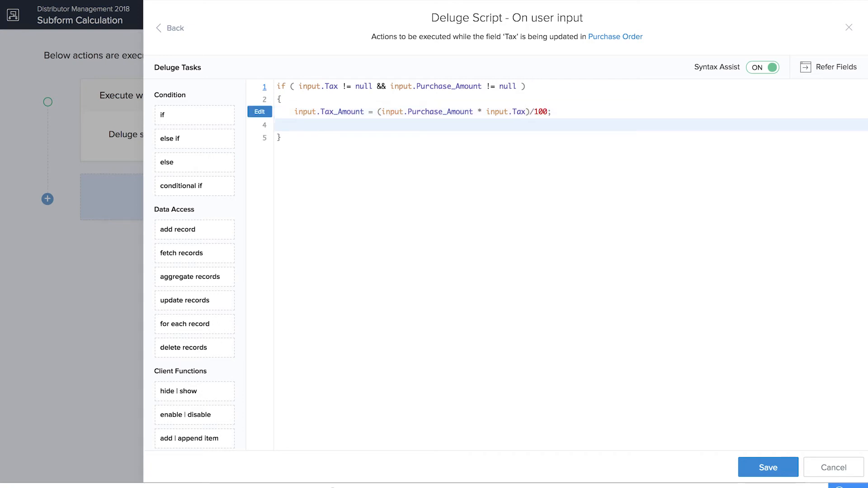
# Step: Set Shipping_and_handling_charges to ifnull(input.Shipping_and_handling_charges,0);
pyautogui.write('input.')
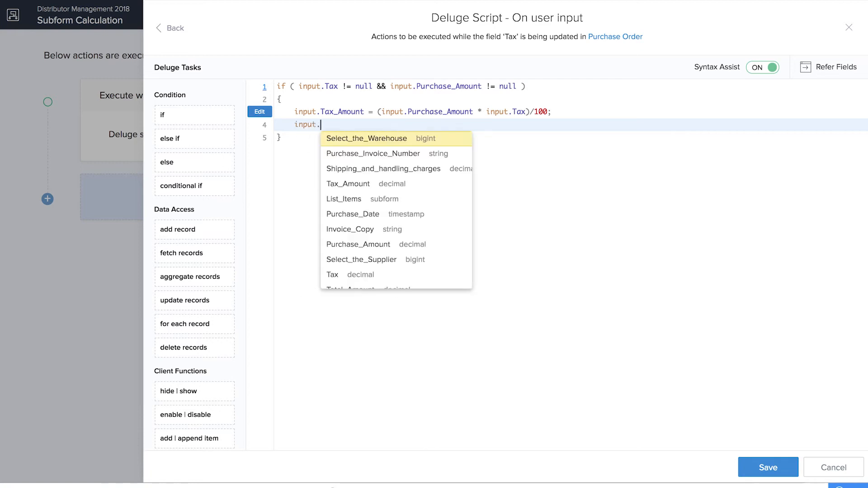
pyautogui.click(416, 169)
pyautogui.write('= ')
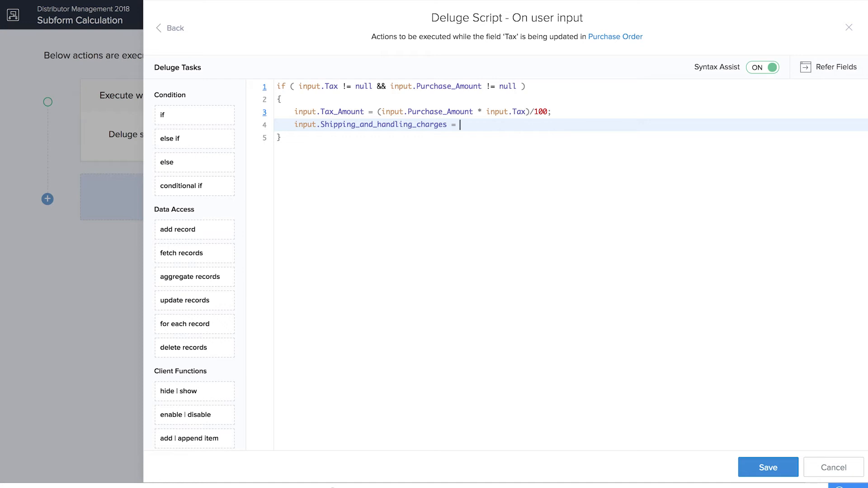
pyautogui.write('ifnull(inp')
pyautogui.click(568, 169)
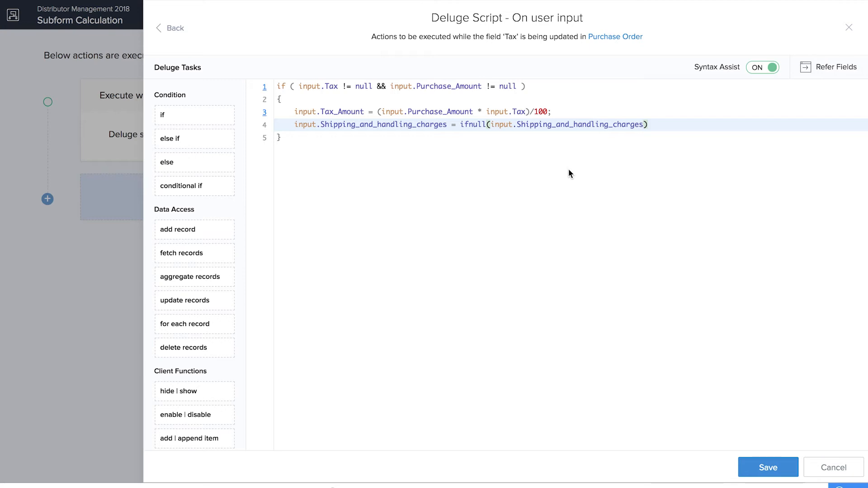
pyautogui.write(',')
pyautogui.write('0')
pyautogui.write(';')
pyautogui.press('Return')
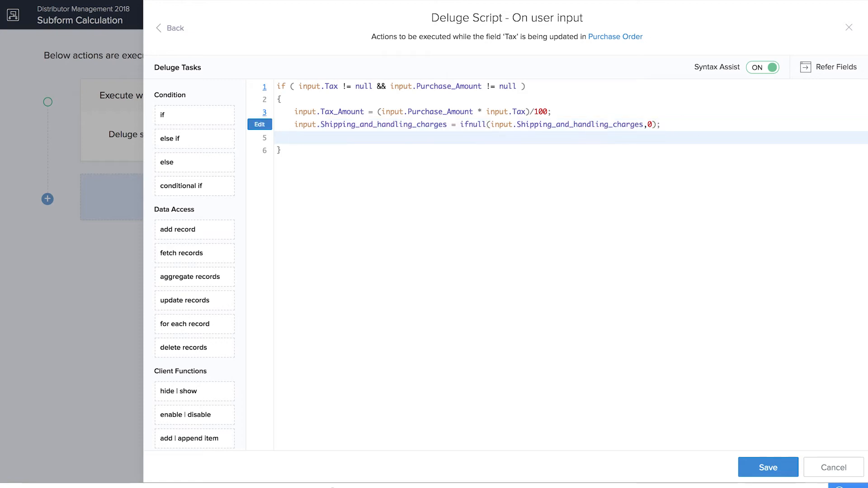
# Step: Set Total_Amount to Tax_Amount + Shipping_and_handling_charges + Purchase_Amount and save the script
pyautogui.write('input.')
pyautogui.scroll(-2, 343, 259)
pyautogui.click(346, 246)
pyautogui.write('=')
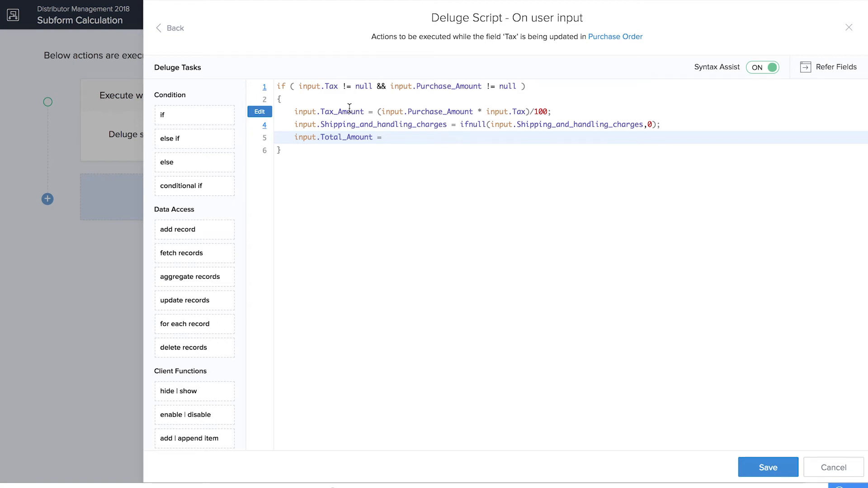
pyautogui.write('input.')
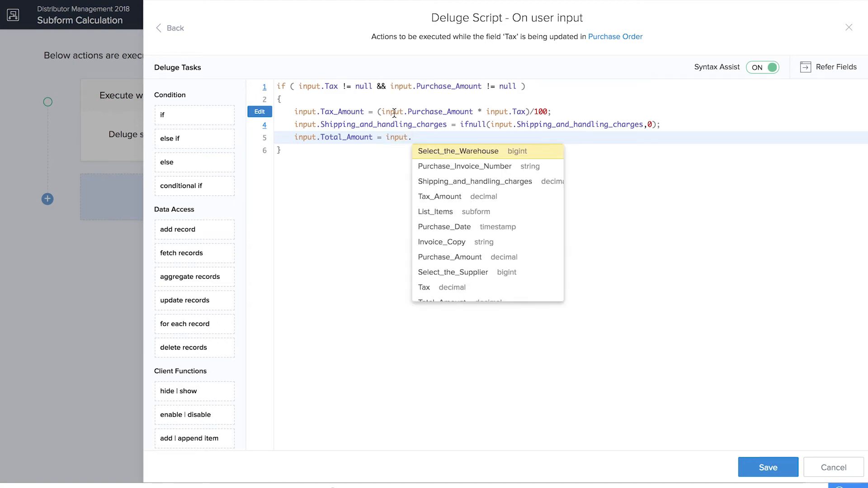
pyautogui.click(438, 201)
pyautogui.write('+ ')
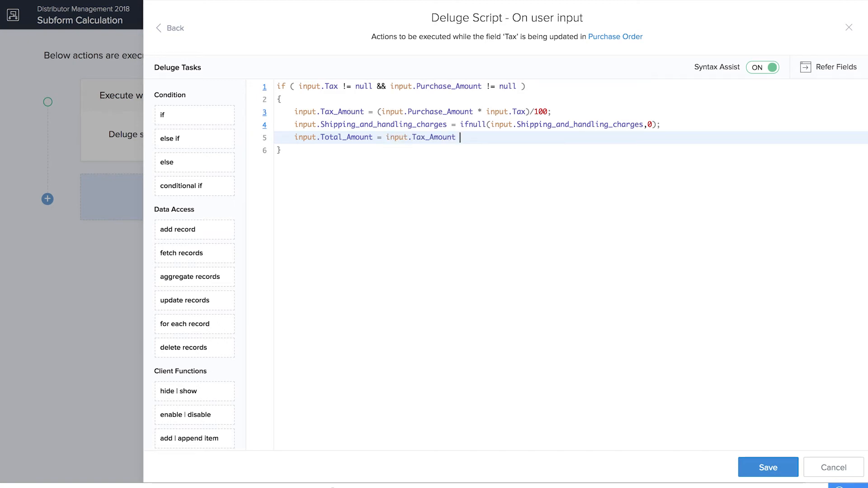
pyautogui.write('input.')
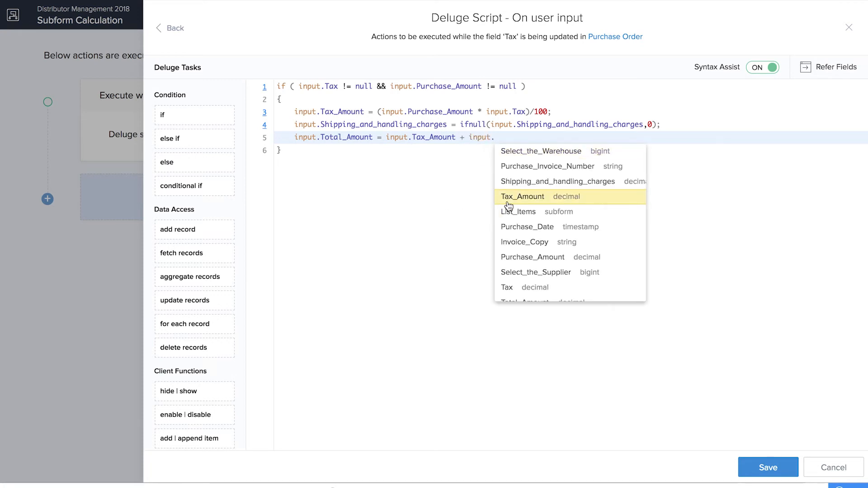
pyautogui.click(516, 187)
pyautogui.write('+ input.')
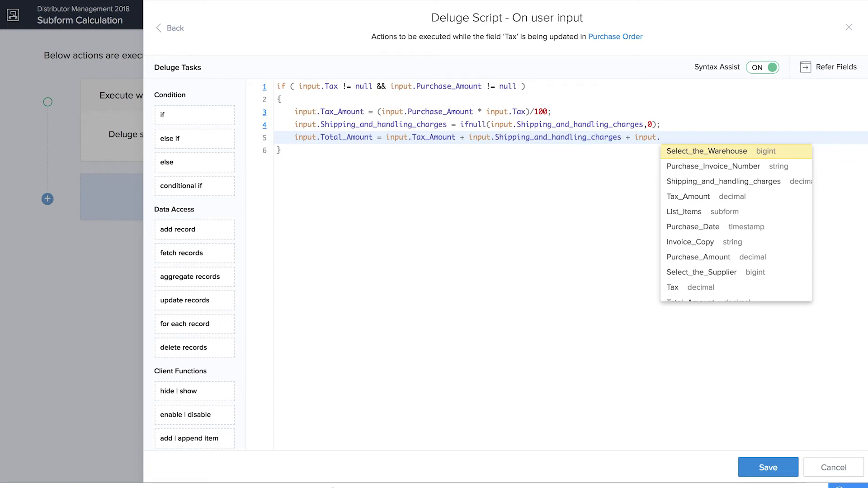
pyautogui.click(675, 262)
pyautogui.write(';')
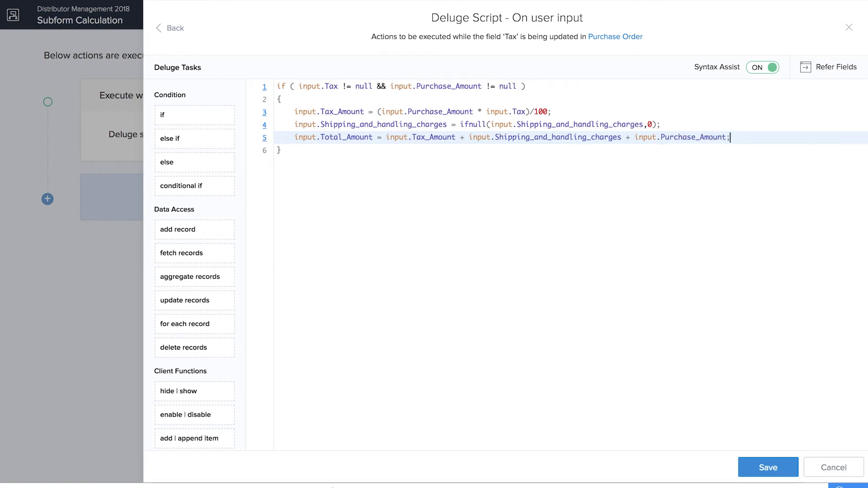
pyautogui.click(755, 468)
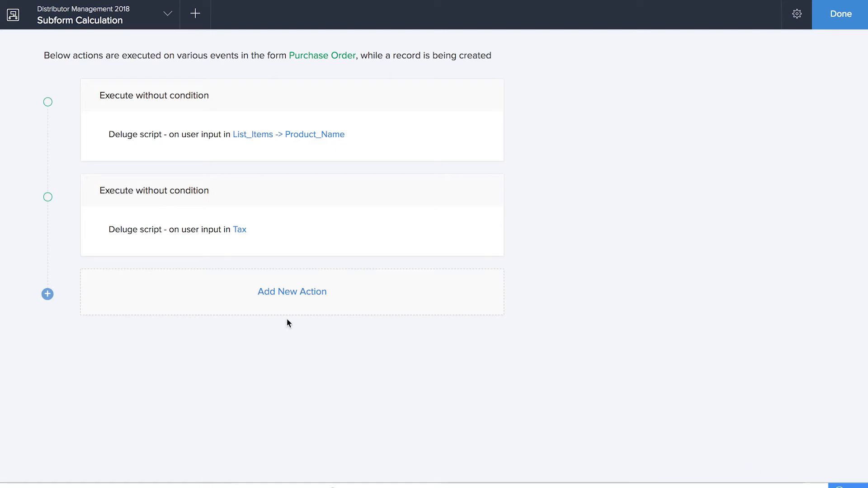
# Step: Add an On user input field action triggered by the Quantity field
pyautogui.click(300, 292)
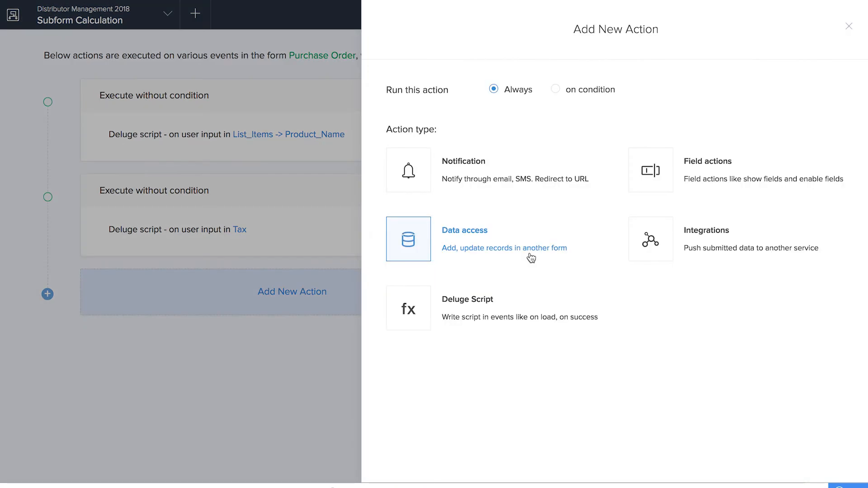
pyautogui.click(657, 171)
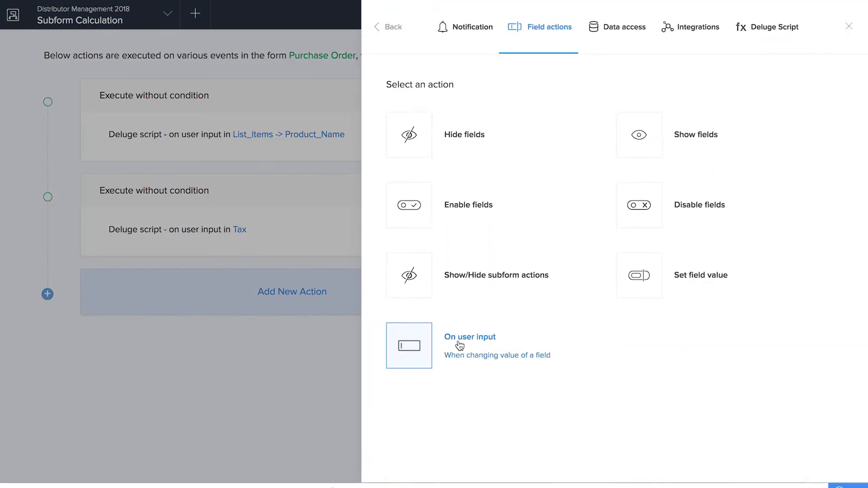
pyautogui.click(460, 345)
pyautogui.click(587, 193)
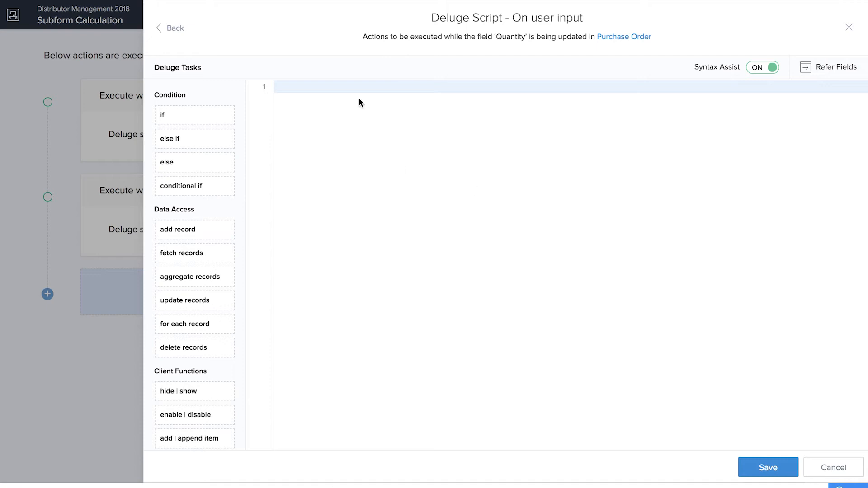
# Step: Add an if block checking row.Price != null && row.Quantity != null
pyautogui.write('if')
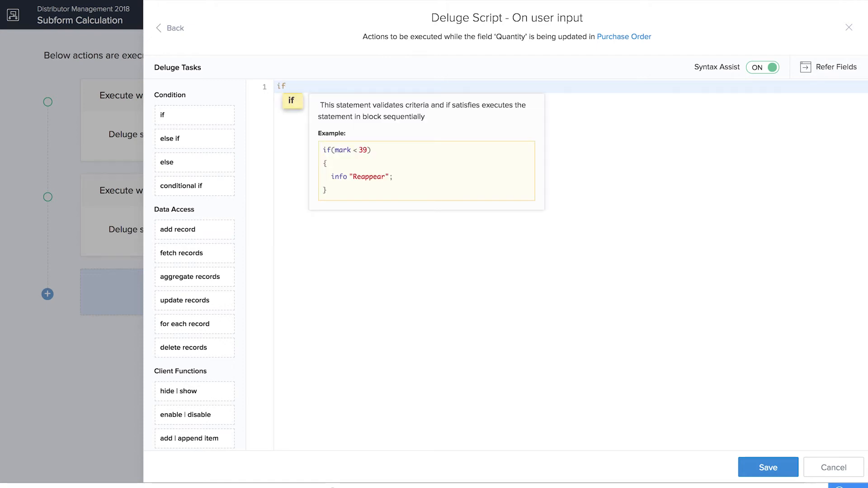
pyautogui.press('Return')
pyautogui.write('row.')
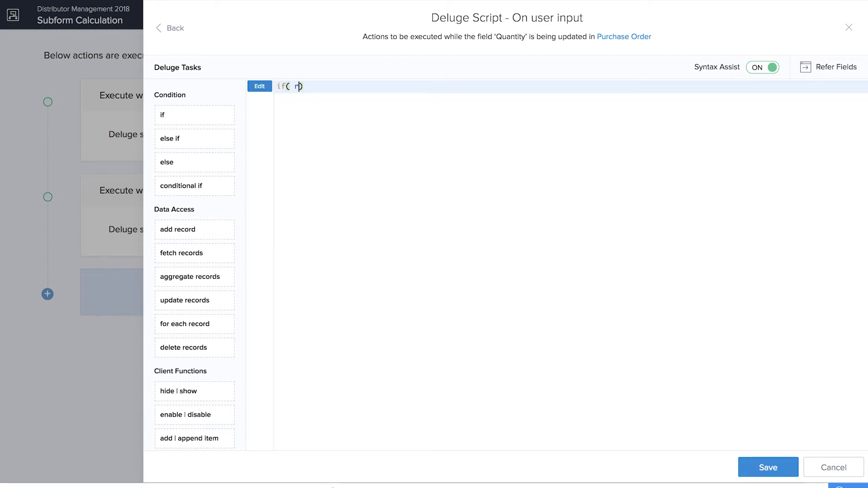
pyautogui.press('Return')
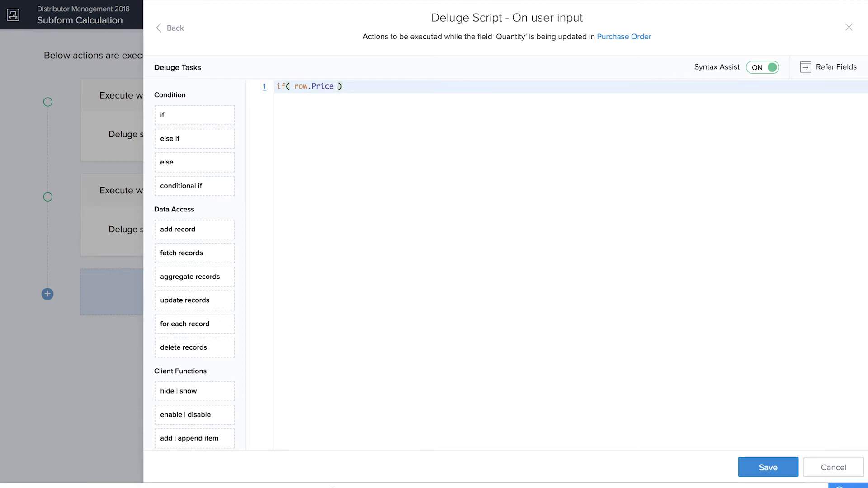
pyautogui.write('!= null &&  input. <opr> <expression>')
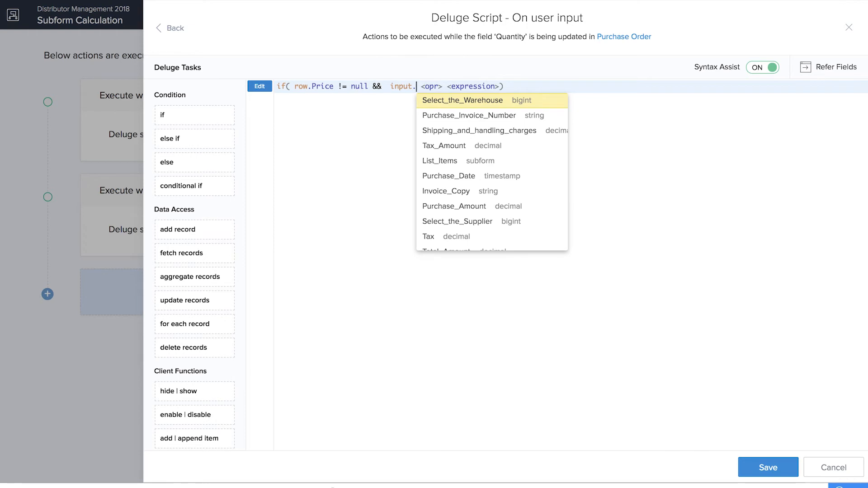
pyautogui.press('BackSpace')
pyautogui.press('BackSpace')
pyautogui.press('BackSpace')
pyautogui.press('BackSpace')
pyautogui.press('BackSpace')
pyautogui.press('BackSpace')
pyautogui.write('ro')
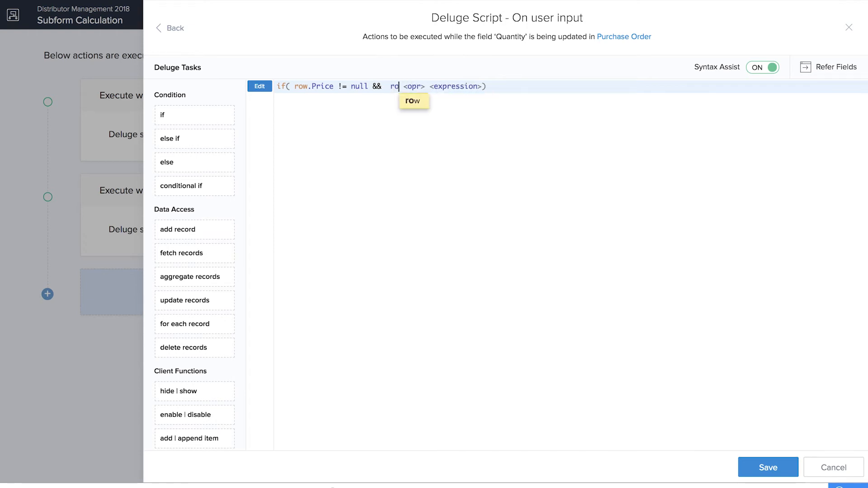
pyautogui.write('w.')
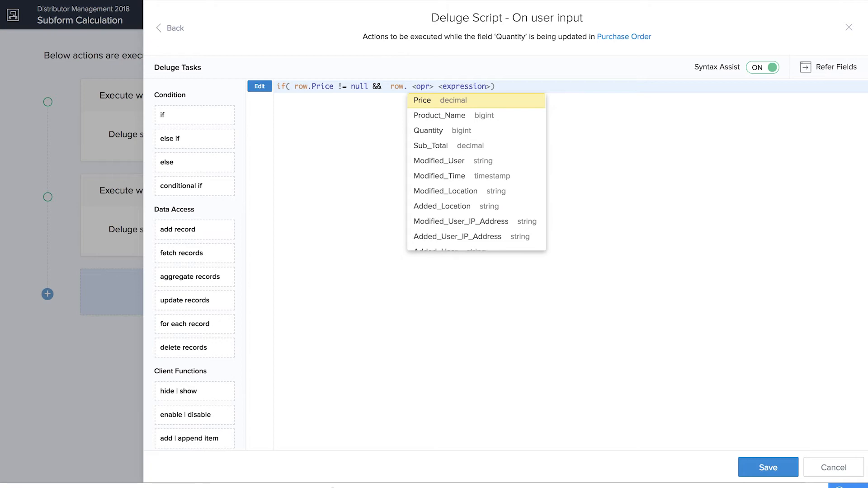
pyautogui.click(425, 131)
pyautogui.click(457, 119)
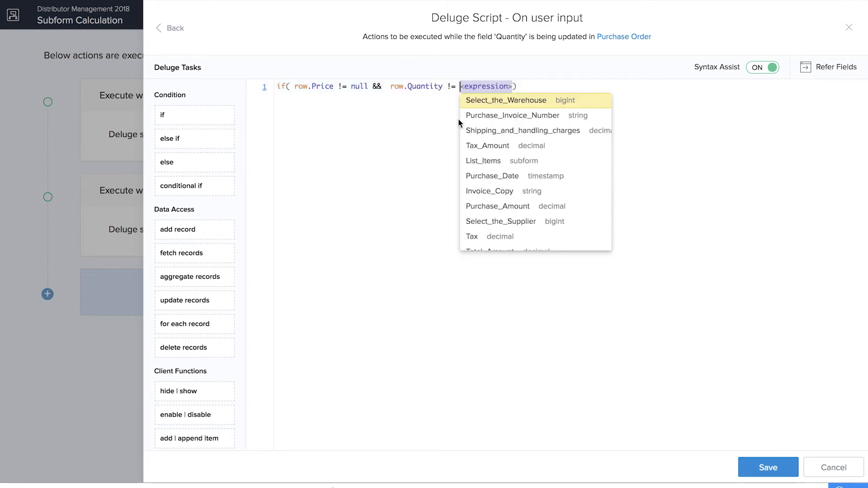
pyautogui.write('null')
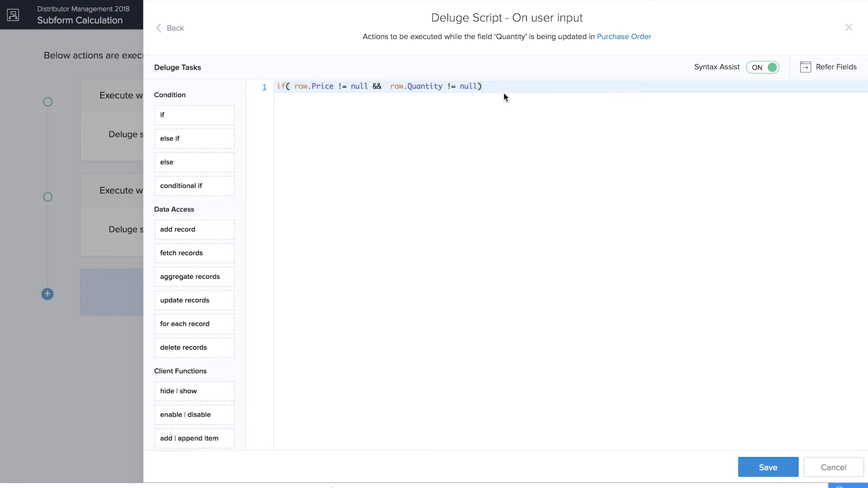
pyautogui.press('Return')
pyautogui.write('{')
pyautogui.press('Return')
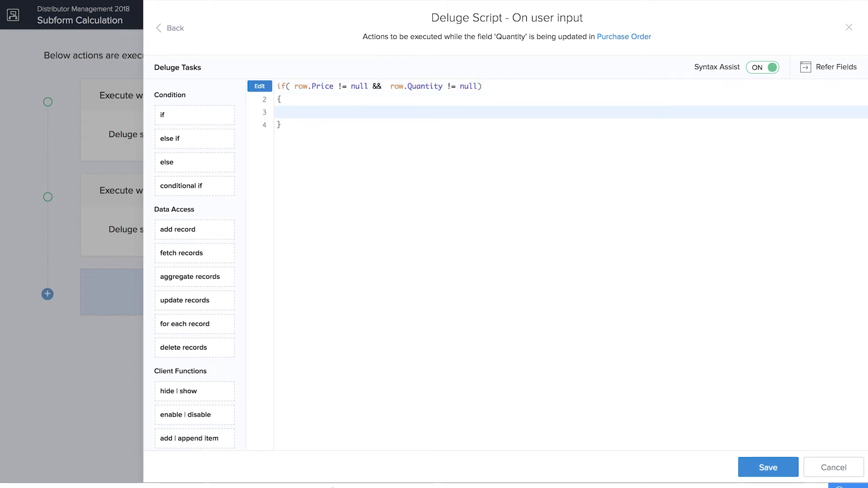
# Step: Initialise temp = 0.0; and add a for-each loop of rec over List_Items
pyautogui.write('t')
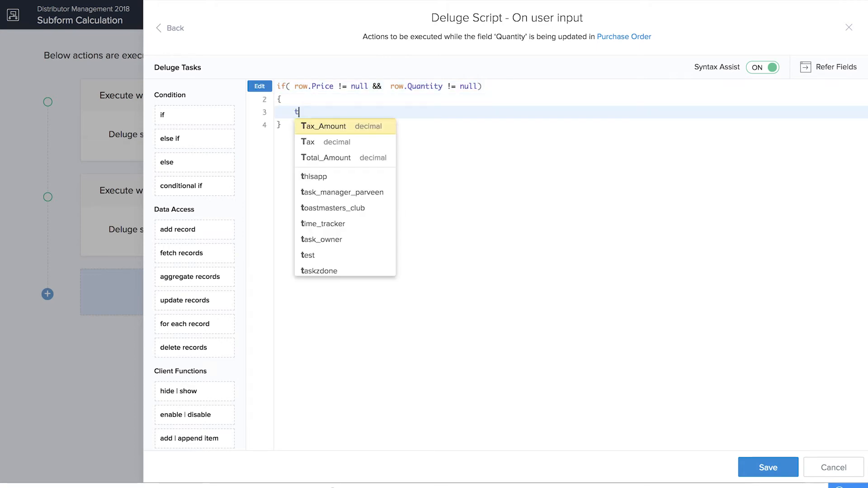
pyautogui.write('emp = 0.0;')
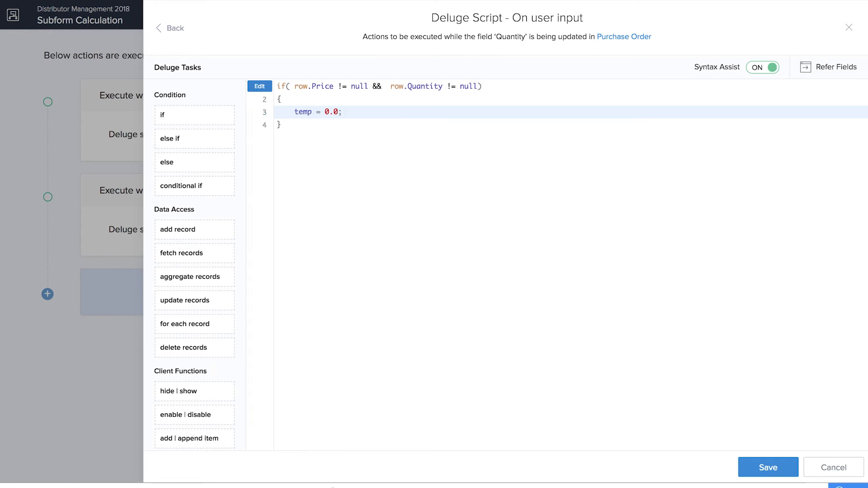
pyautogui.press('Return')
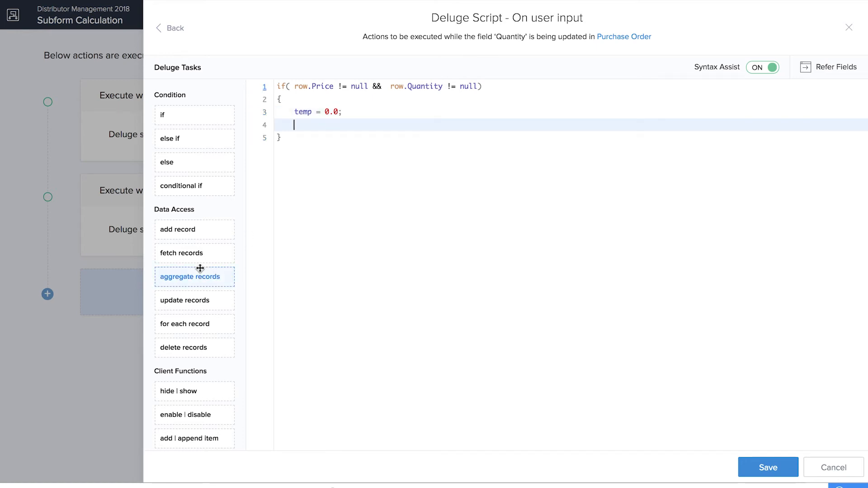
pyautogui.moveTo(226, 325); pyautogui.dragTo(300, 125)
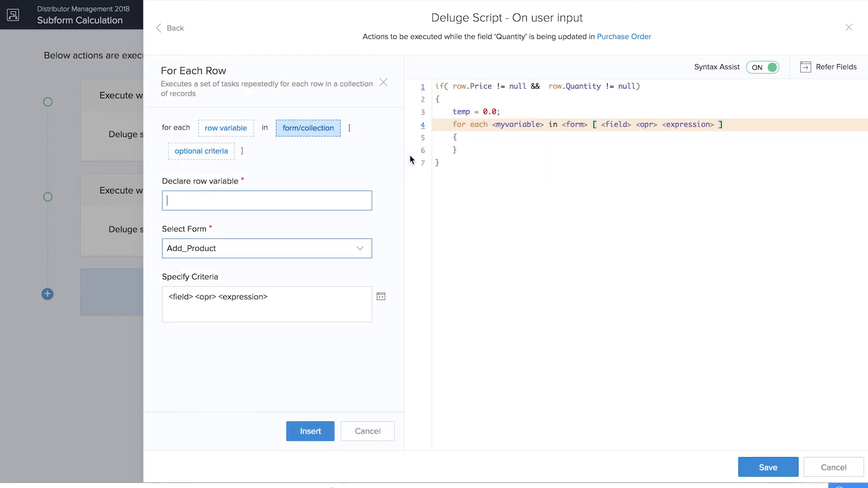
pyautogui.click(384, 83)
pyautogui.doubleClick(350, 125)
pyautogui.write('rec')
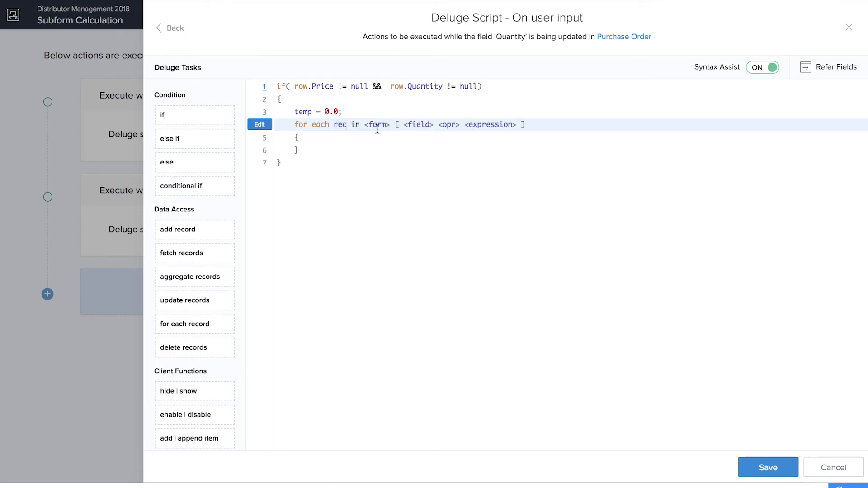
pyautogui.doubleClick(377, 125)
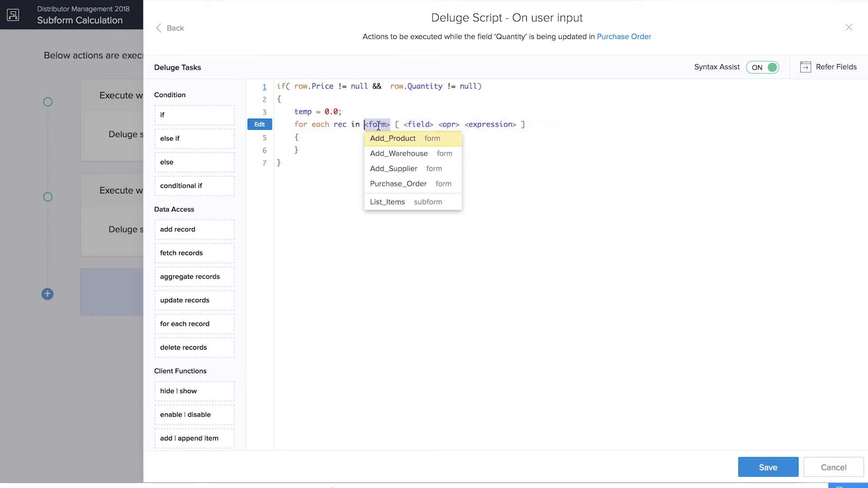
pyautogui.click(402, 203)
pyautogui.click(324, 141)
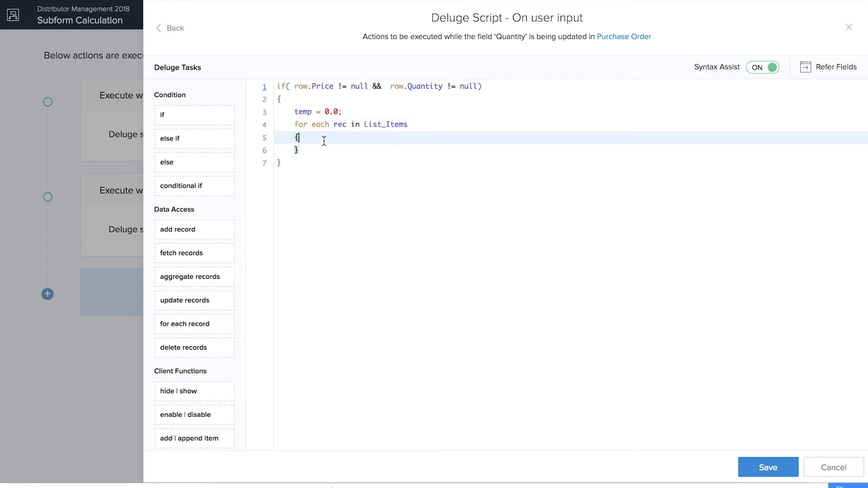
pyautogui.press('Return')
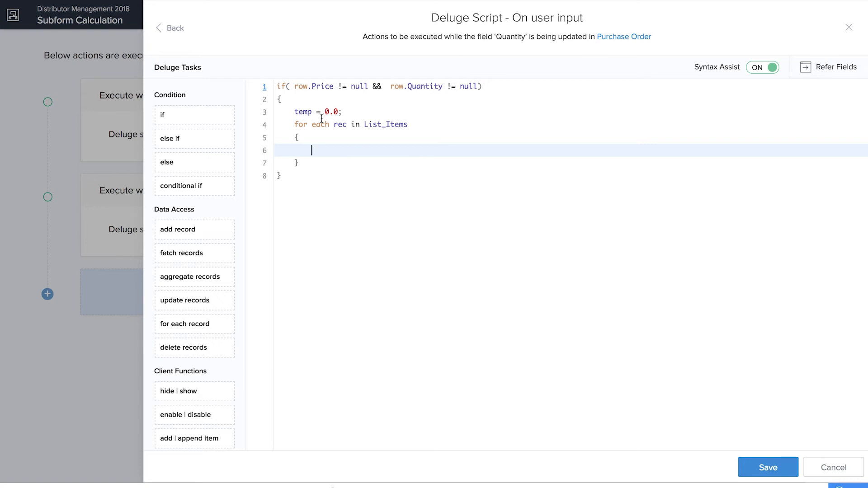
# Step: In the loop, set rec.Sub_Total = rec.Price * rec.Quantity; and add it to temp
pyautogui.write('rec.')
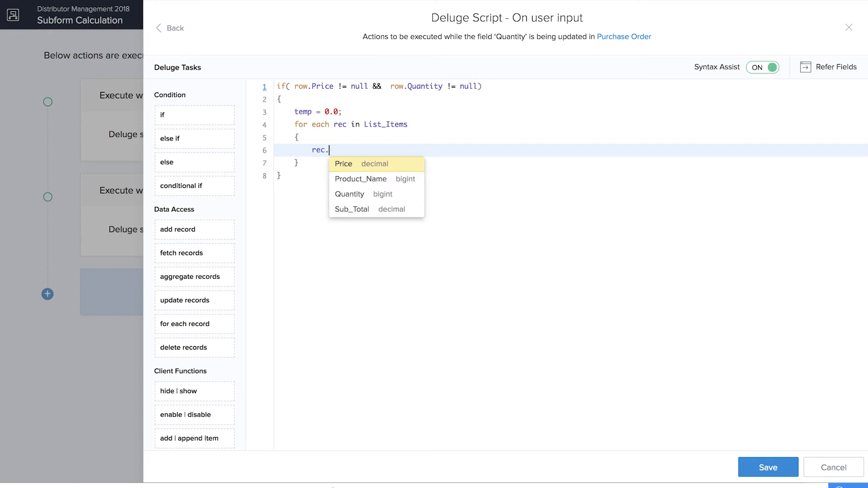
pyautogui.click(353, 212)
pyautogui.write('= ')
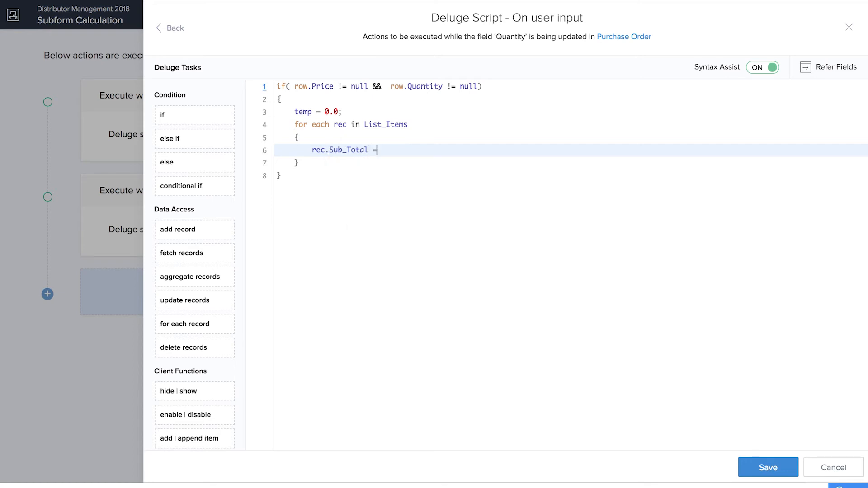
pyautogui.write('rec.')
pyautogui.click(435, 162)
pyautogui.write('* rec.')
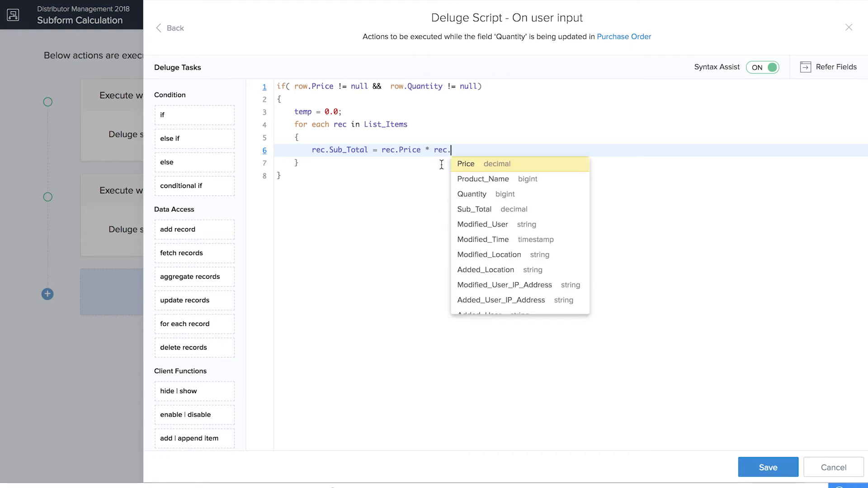
pyautogui.click(473, 195)
pyautogui.write(';')
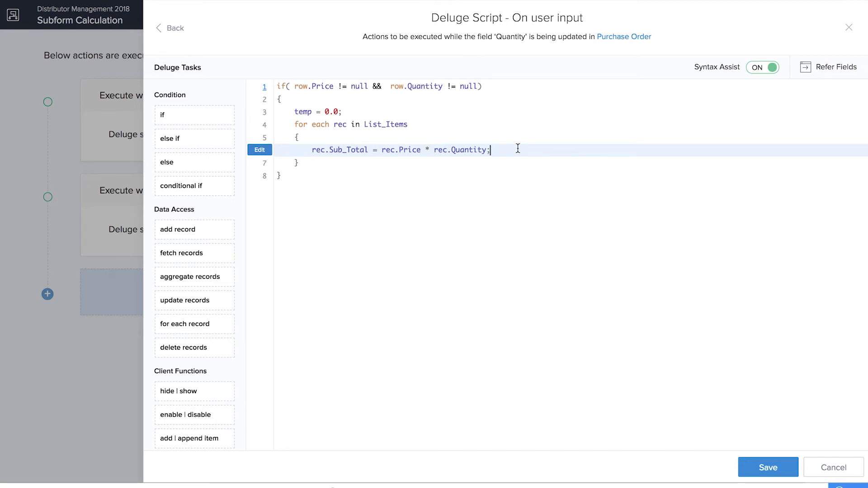
pyautogui.press('Return')
pyautogui.write('temp = rec.')
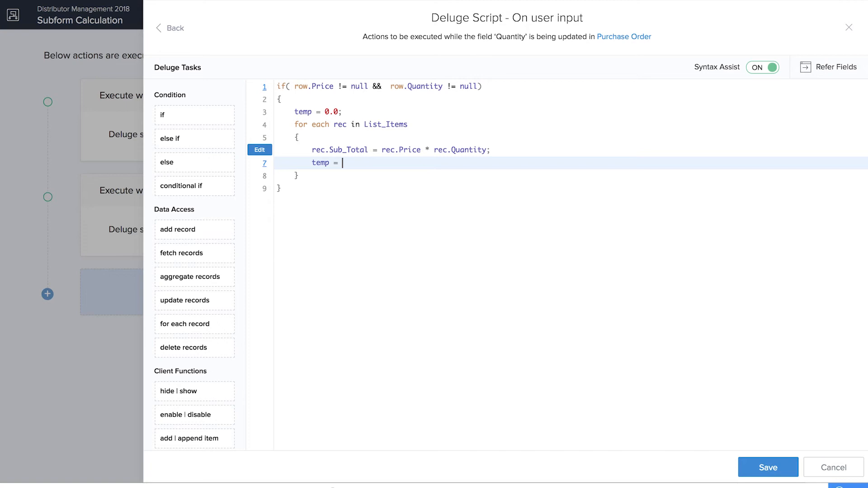
pyautogui.write('+temp;')
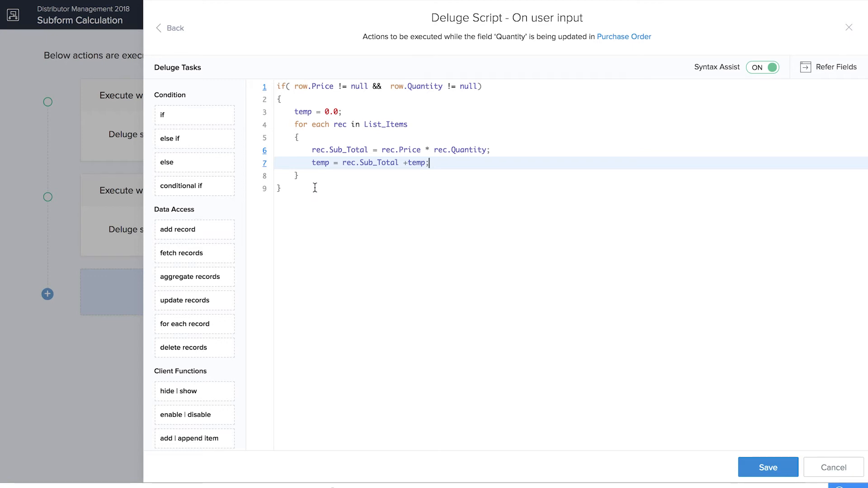
pyautogui.click(334, 175)
pyautogui.press('Return')
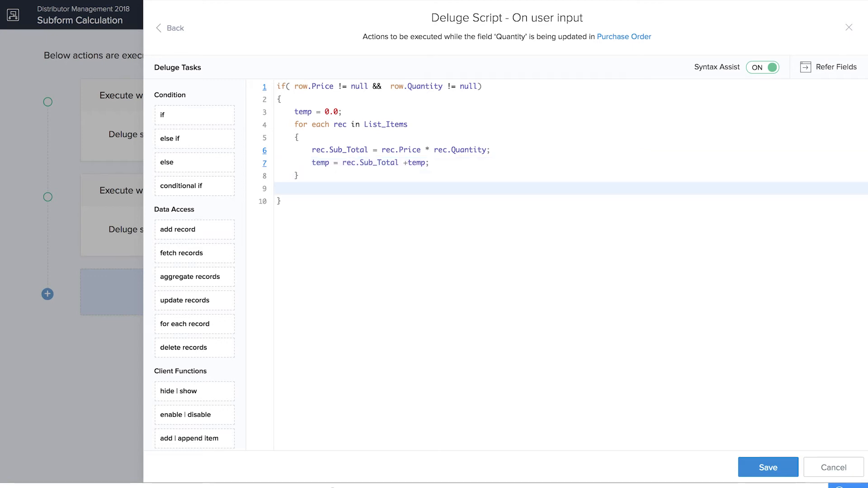
# Step: Assign input.Purchase_Amount = temp; after the loop and save the Quantity script
pyautogui.write('input.Purchase_Amount = tem')
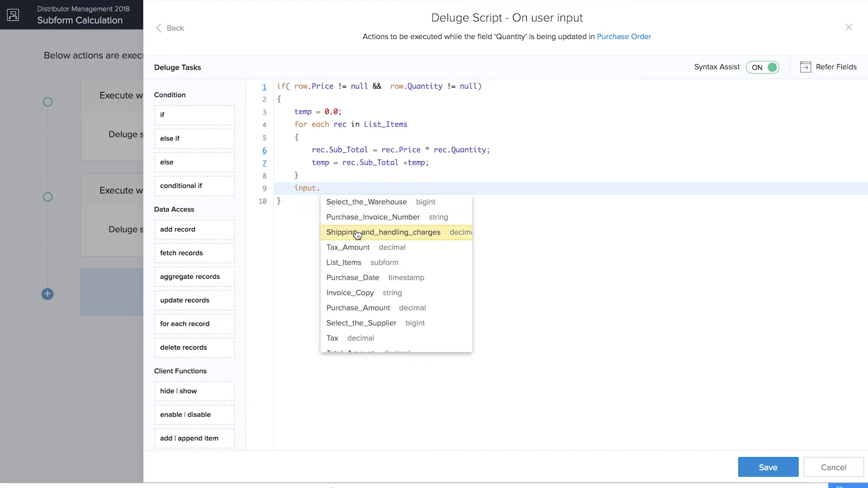
pyautogui.write('p;')
pyautogui.click(784, 470)
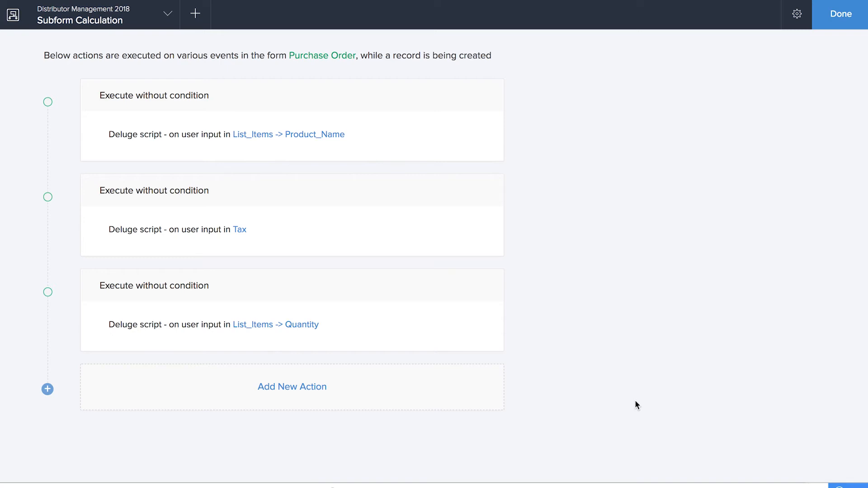
# Step: Add a Deluge script action on Subform on delete row for the List_Items subform
pyautogui.click(288, 389)
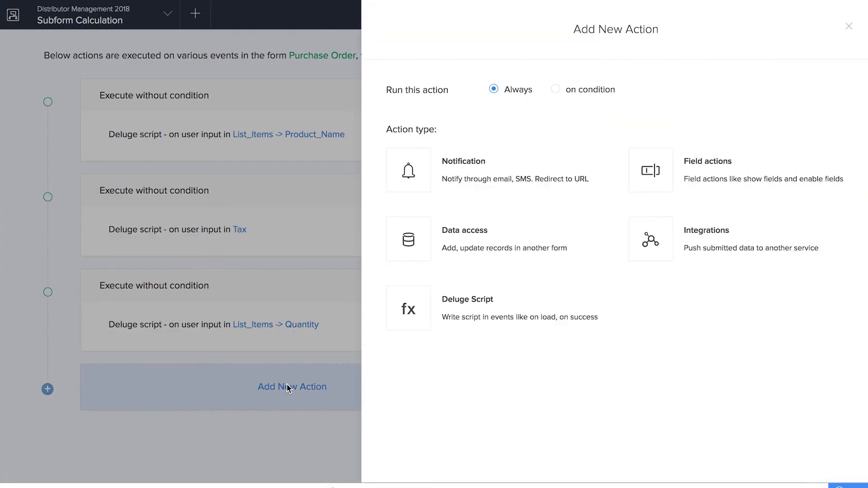
pyautogui.click(520, 303)
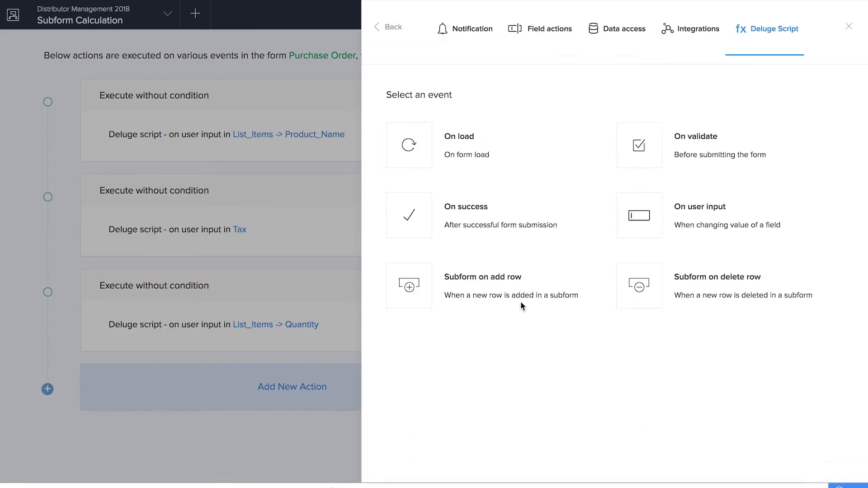
pyautogui.click(747, 286)
pyautogui.click(565, 94)
pyautogui.click(567, 110)
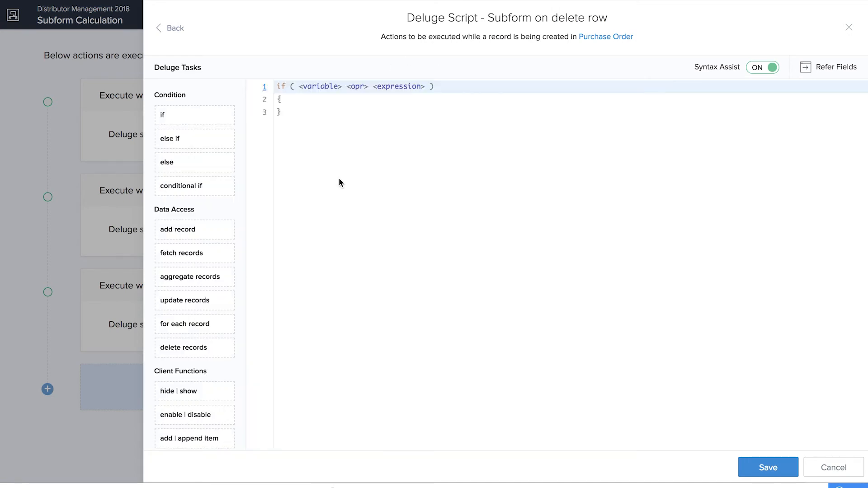
# Step: Set the if condition to row.Sub_Total != null and open a line in its body
pyautogui.click(321, 86)
pyautogui.write('row.')
pyautogui.click(347, 147)
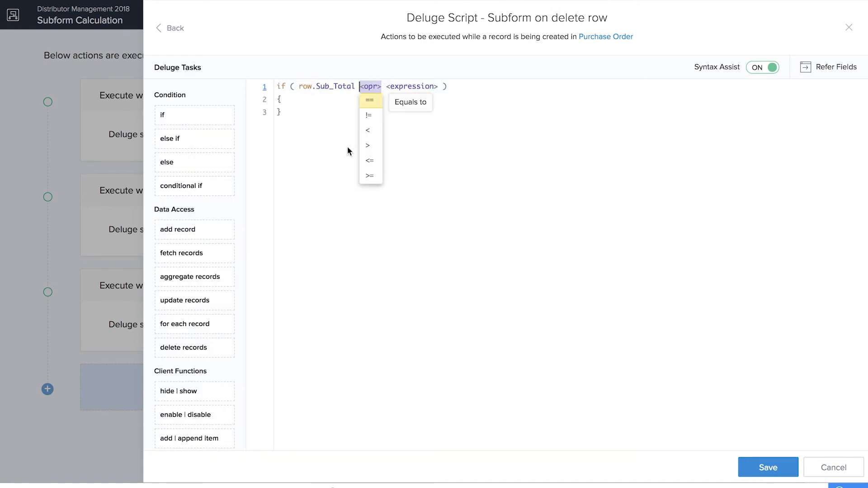
pyautogui.click(381, 116)
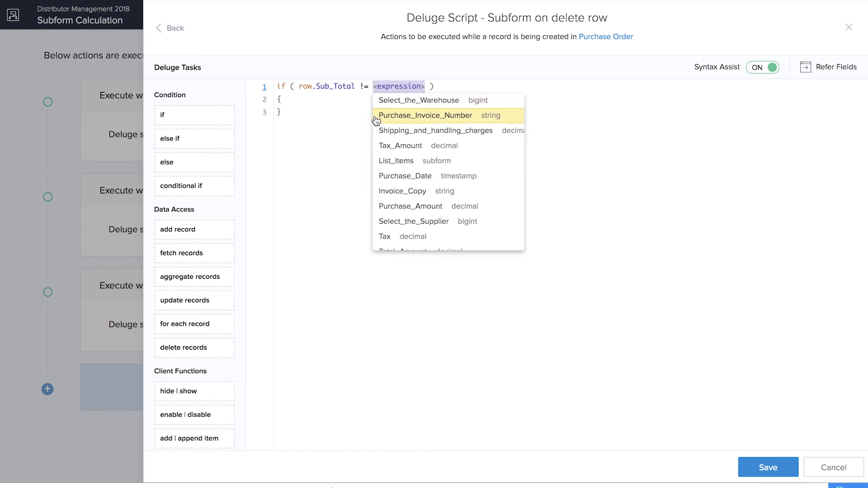
pyautogui.write('null')
pyautogui.click(333, 98)
pyautogui.press('Return')
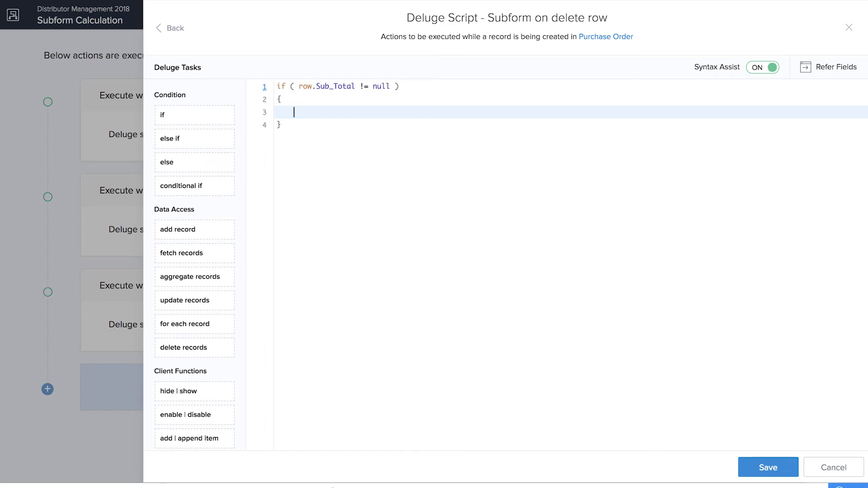
# Step: Write input.Purchase_Amount = input.Purchase_Amount - row.Sub_Total; and save the script
pyautogui.write('input.')
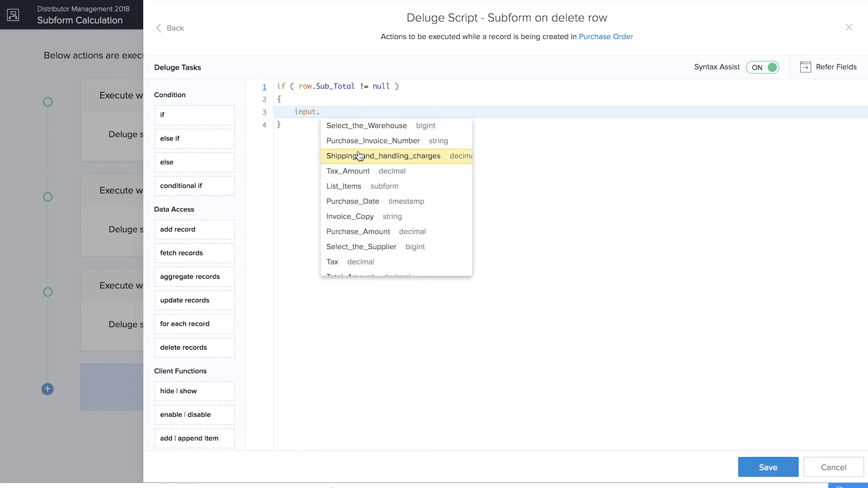
pyautogui.click(358, 231)
pyautogui.write('= input.')
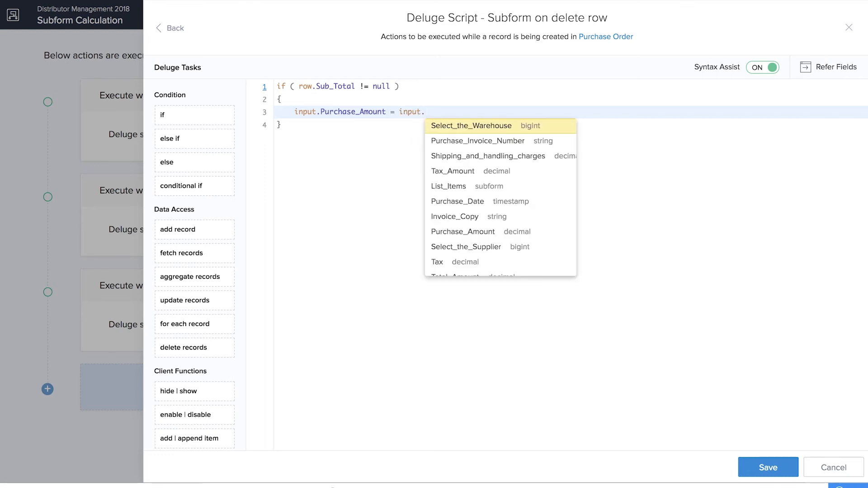
pyautogui.click(453, 233)
pyautogui.write('- ')
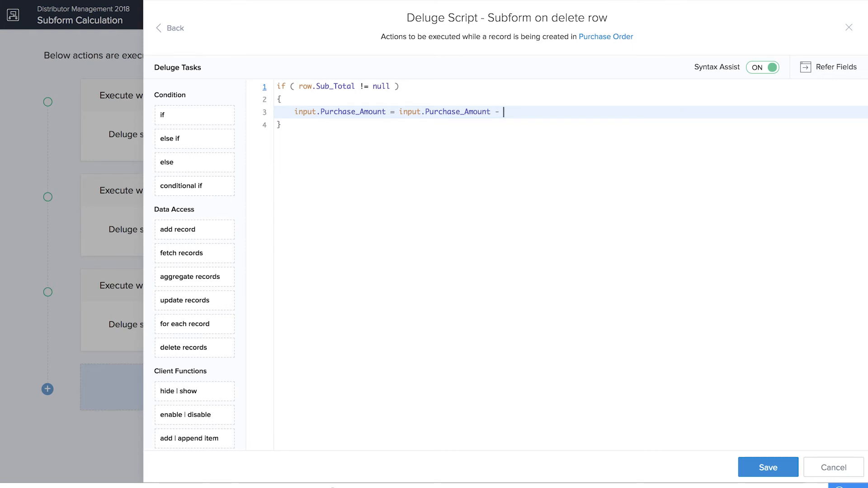
pyautogui.write('row.')
pyautogui.click(555, 170)
pyautogui.write(';')
pyautogui.click(775, 470)
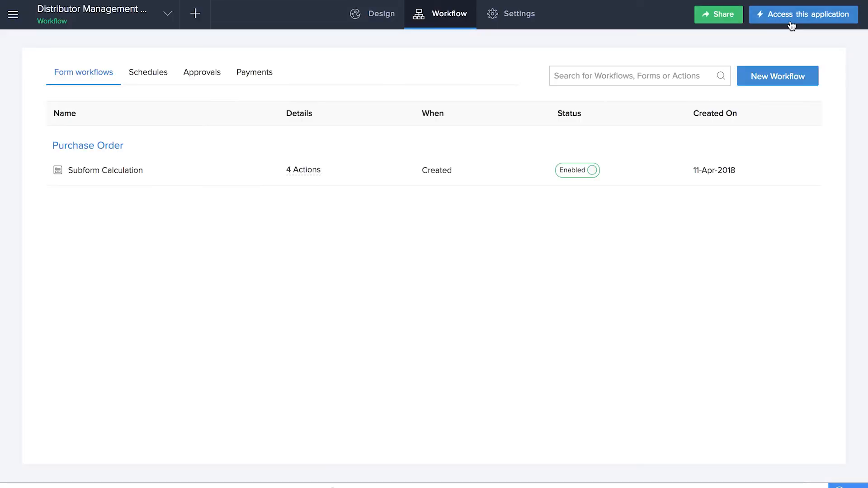
# Step: Open the live app's Purchase Order form and choose India Office Tech as the supplier
pyautogui.click(791, 22)
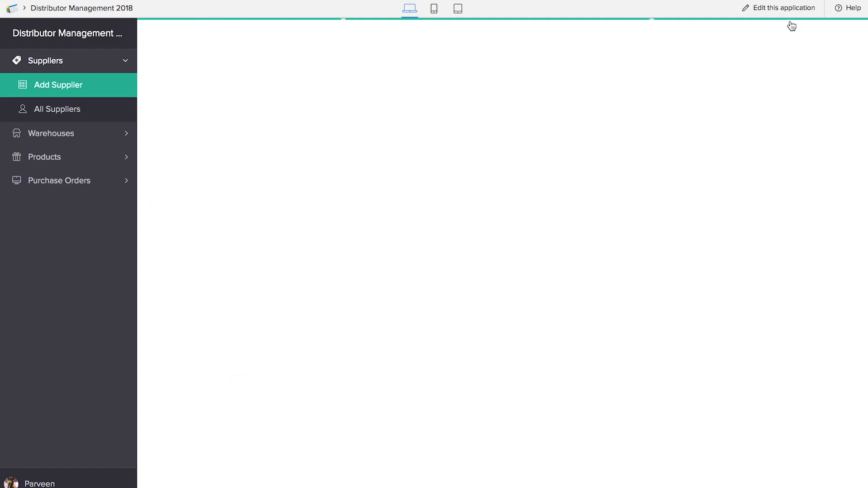
pyautogui.click(97, 181)
pyautogui.click(74, 161)
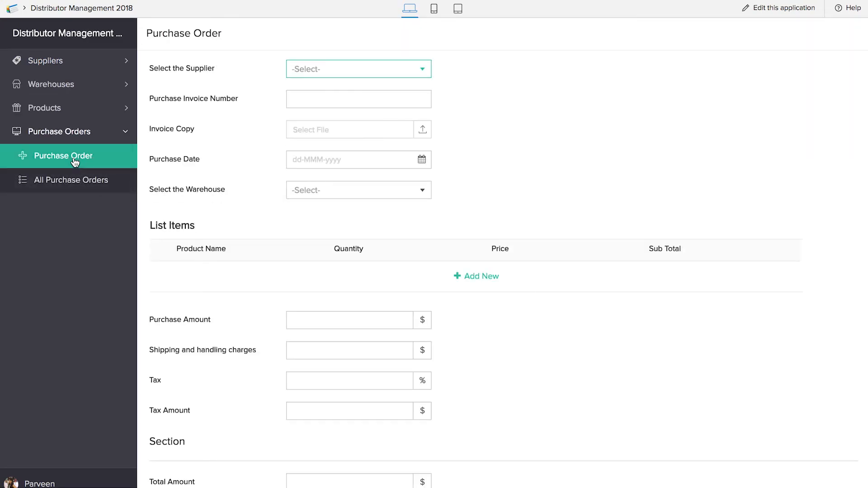
pyautogui.click(379, 69)
pyautogui.click(358, 96)
# Step: Enter the invoice number, attach delivery-truck__2_.png, and set date 12-Apr-2018 and New York Main Warehouse
pyautogui.click(357, 102)
pyautogui.write('123')
pyautogui.click(357, 126)
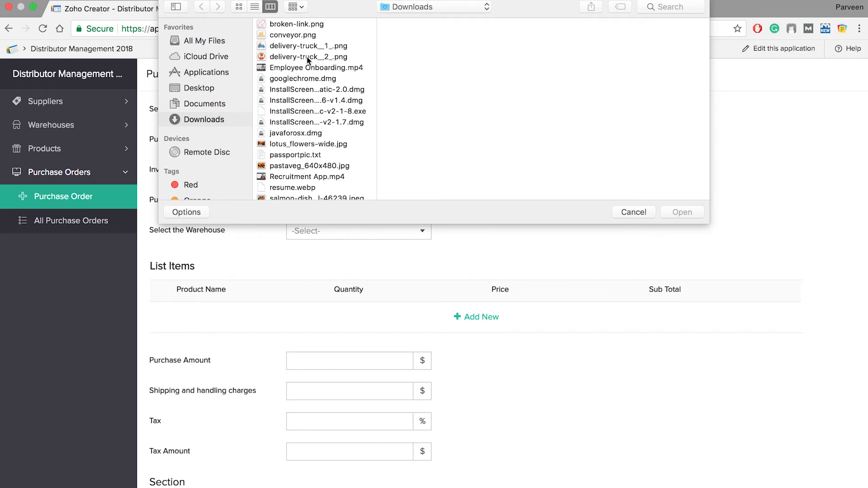
pyautogui.doubleClick(296, 57)
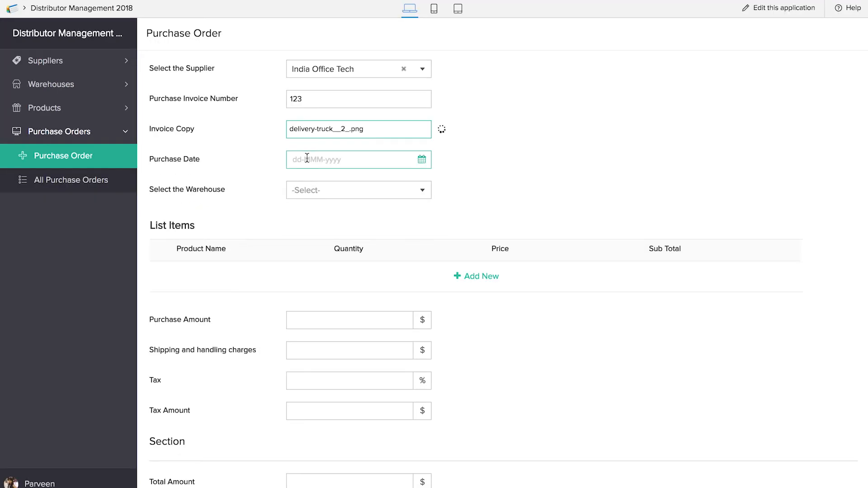
pyautogui.click(372, 159)
pyautogui.click(397, 250)
pyautogui.click(313, 191)
pyautogui.click(319, 209)
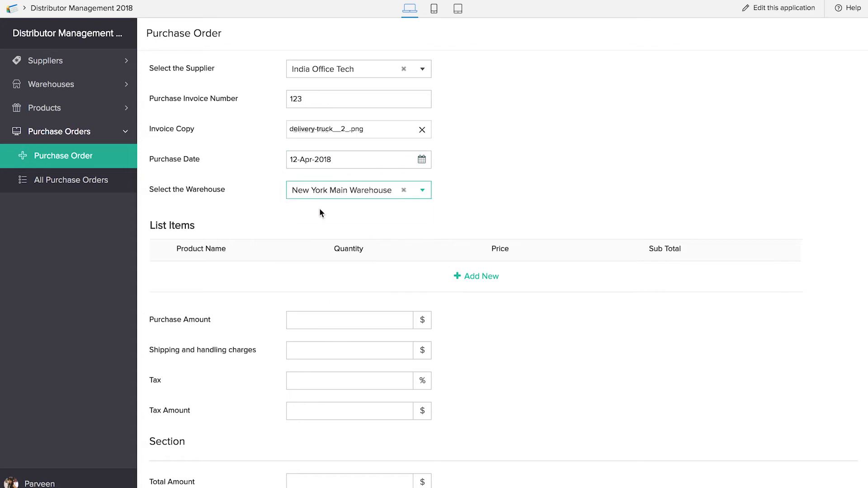
# Step: Add a line item of 5 Lumber Crayons so the subtotal calculates
pyautogui.click(497, 271)
pyautogui.click(238, 277)
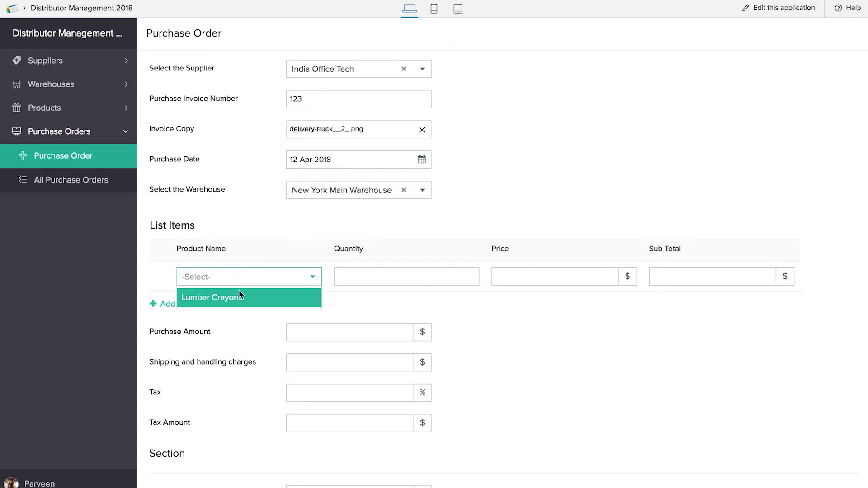
pyautogui.click(241, 300)
pyautogui.click(374, 279)
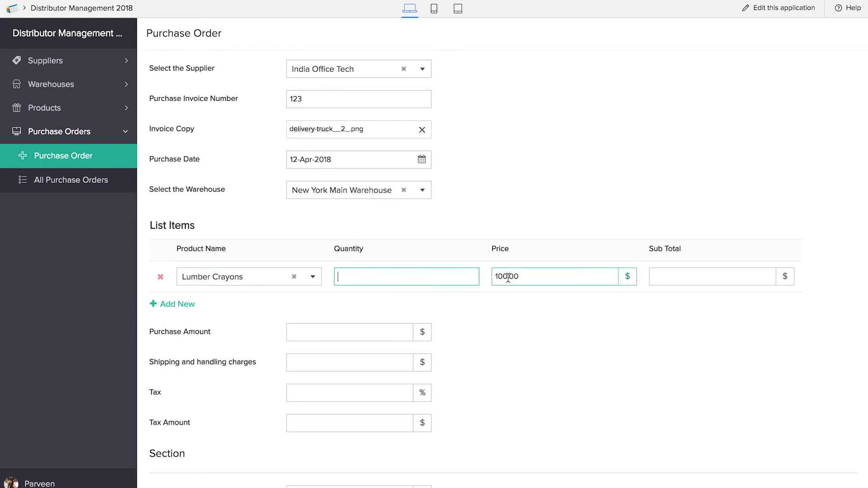
pyautogui.write('5')
pyautogui.click(517, 339)
pyautogui.click(674, 271)
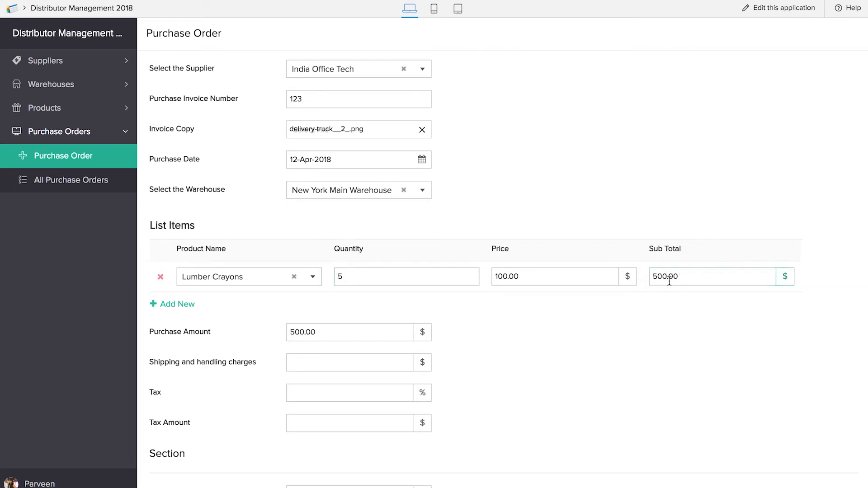
pyautogui.scroll(-2, 208, 347)
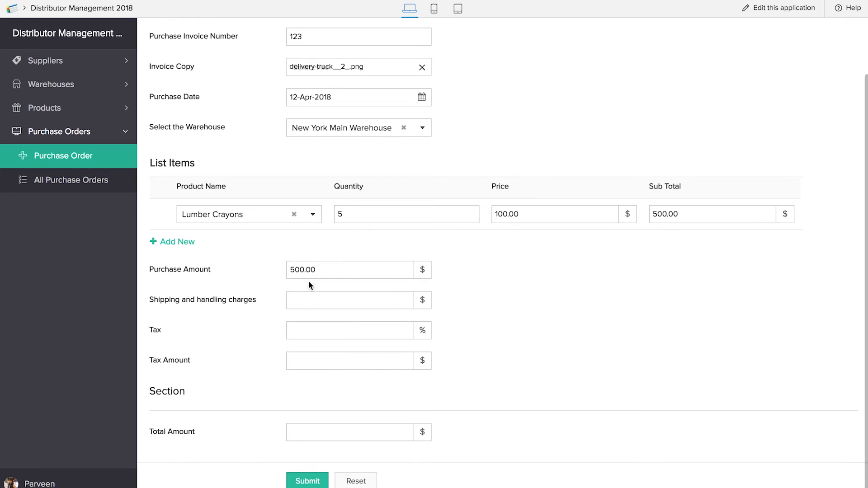
# Step: Enter 12 shipping and handling and 14% tax, then submit the purchase order
pyautogui.click(302, 301)
pyautogui.write('12')
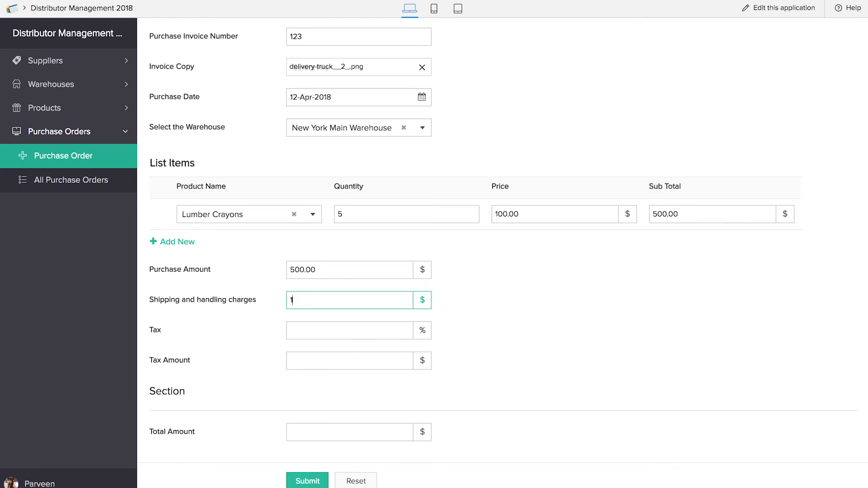
pyautogui.click(337, 338)
pyautogui.write('14')
pyautogui.click(481, 353)
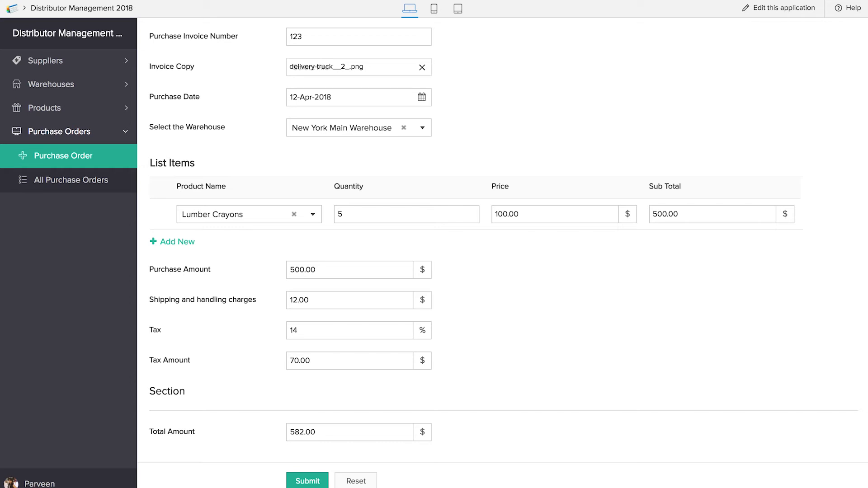
pyautogui.click(308, 481)
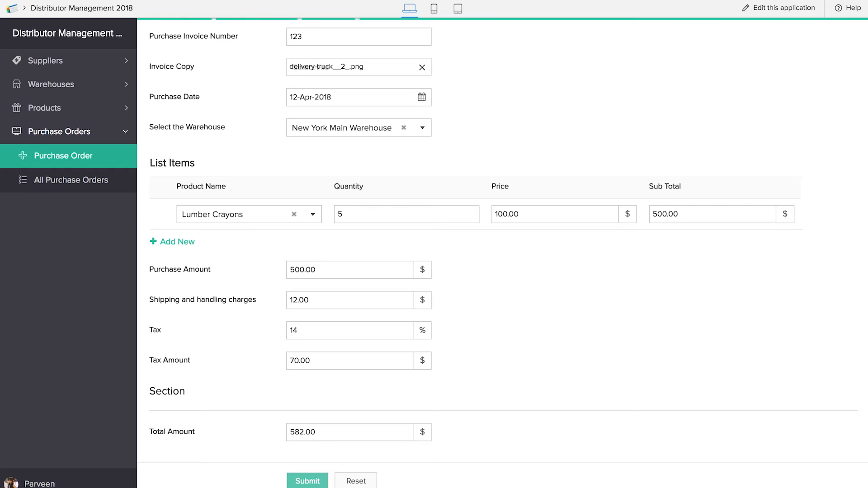
# Step: Open the India Office Tech order from All Purchase Orders to see $70.00 tax and $582.00 total
pyautogui.click(62, 181)
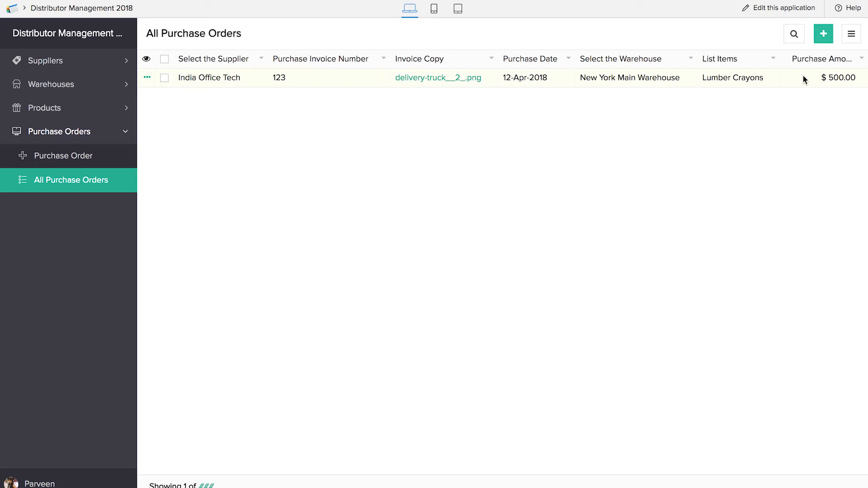
pyautogui.click(739, 80)
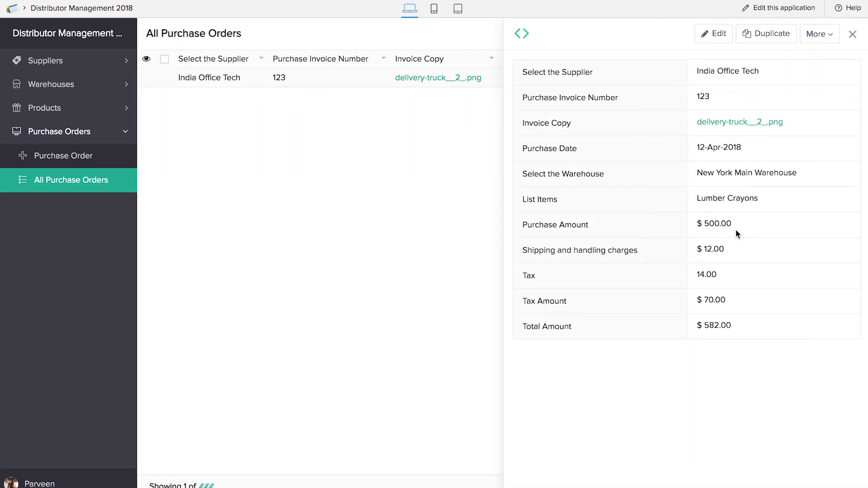
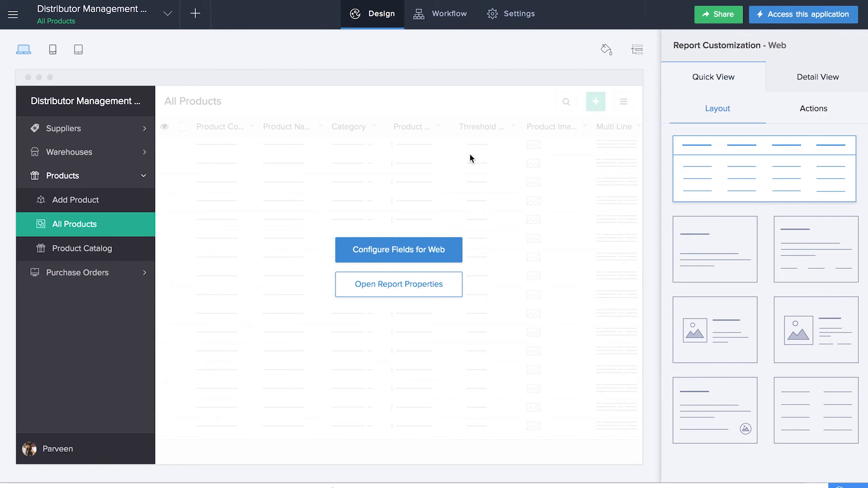
# Step: Create a blank form named Add Stock
pyautogui.click(195, 28)
pyautogui.click(201, 244)
pyautogui.click(196, 274)
pyautogui.write('Add Stock')
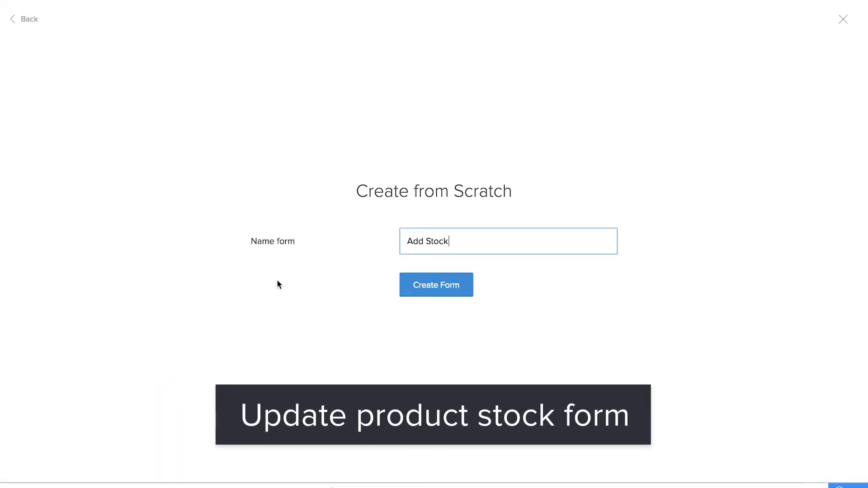
pyautogui.click(435, 285)
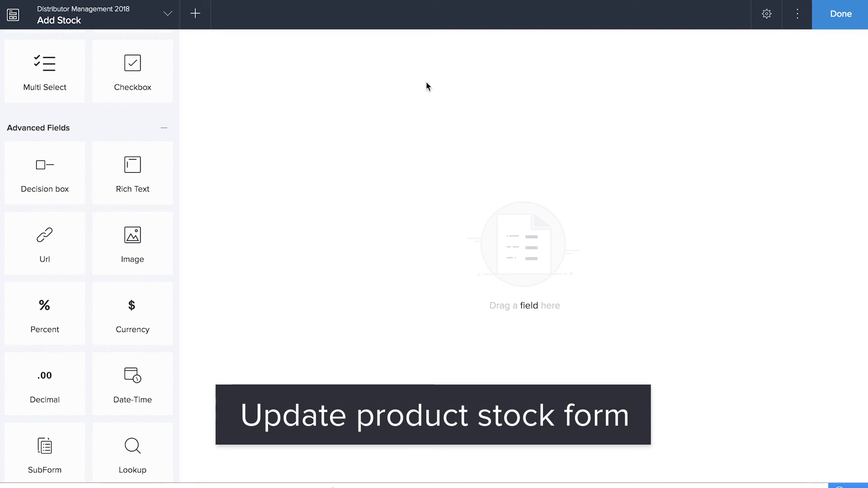
# Step: Add a Warehouse lookup field linked to Add Warehouse's Warehouse Name
pyautogui.scroll(-4, 71, 250)
pyautogui.moveTo(139, 284); pyautogui.dragTo(492, 270)
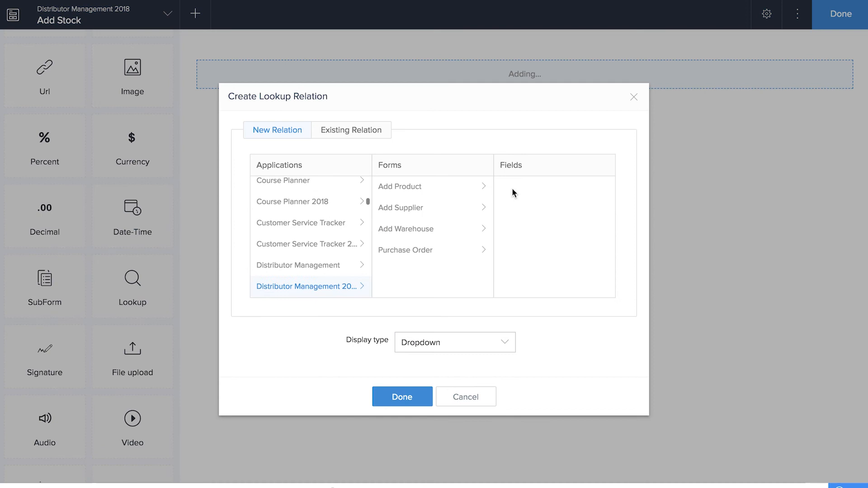
pyautogui.click(413, 233)
pyautogui.click(528, 270)
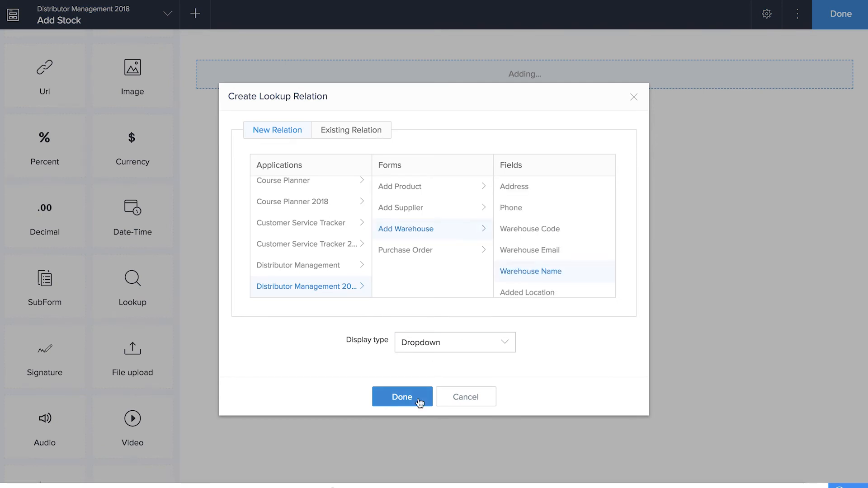
pyautogui.click(417, 399)
pyautogui.click(702, 98)
pyautogui.press('BackSpace')
pyautogui.press('BackSpace')
pyautogui.press('BackSpace')
pyautogui.press('BackSpace')
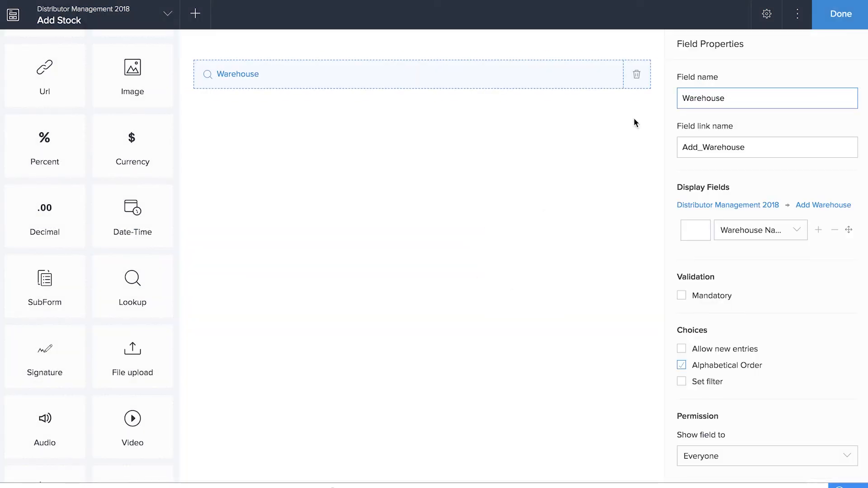
# Step: Add a Product lookup field linked to Add Product's Product Name
pyautogui.moveTo(128, 277); pyautogui.dragTo(372, 227)
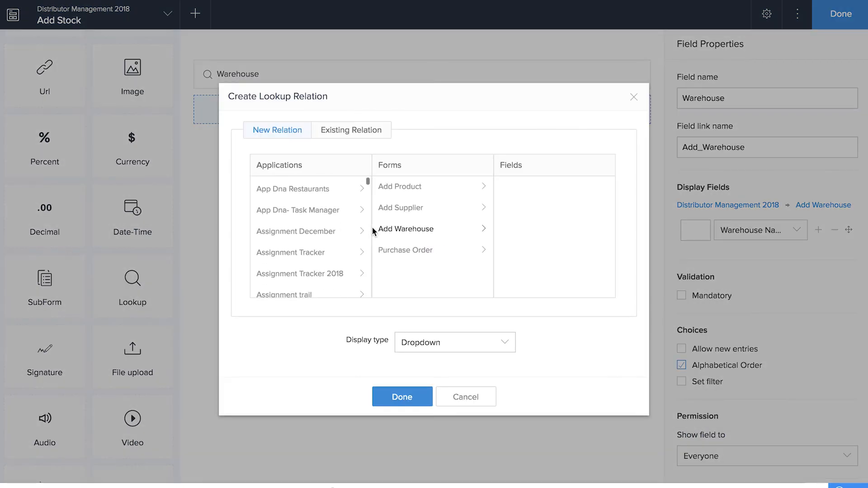
pyautogui.click(541, 209)
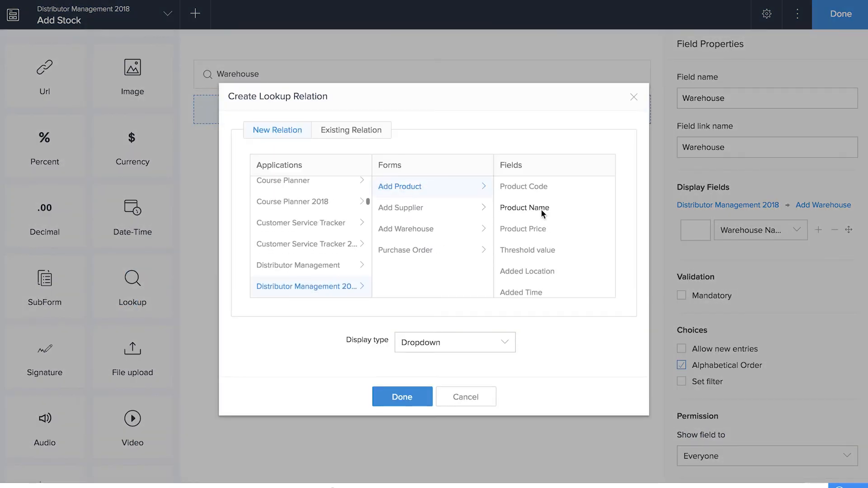
pyautogui.click(416, 398)
pyautogui.click(700, 98)
pyautogui.press('BackSpace')
pyautogui.press('BackSpace')
pyautogui.press('BackSpace')
pyautogui.press('BackSpace')
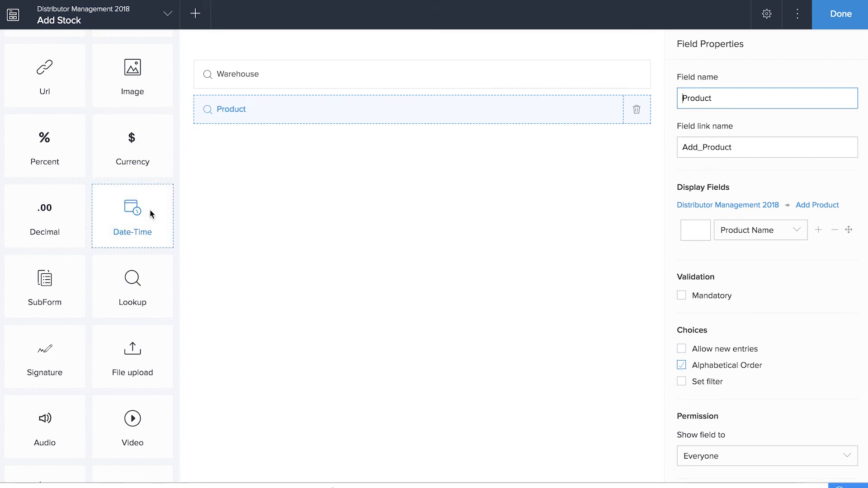
# Step: Add an Available Quantity number field and finish the form
pyautogui.scroll(1, 150, 209)
pyautogui.scroll(4, 150, 209)
pyautogui.scroll(3, 151, 210)
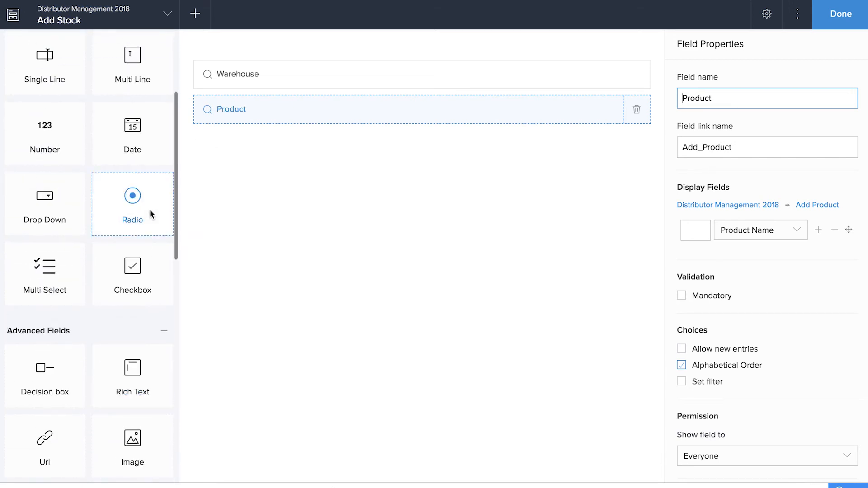
pyautogui.moveTo(45, 133); pyautogui.dragTo(317, 212)
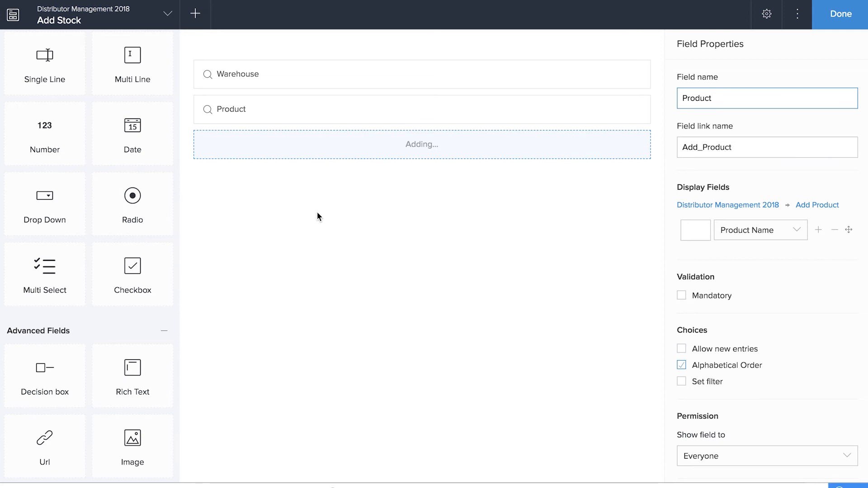
pyautogui.write('Available Quanity')
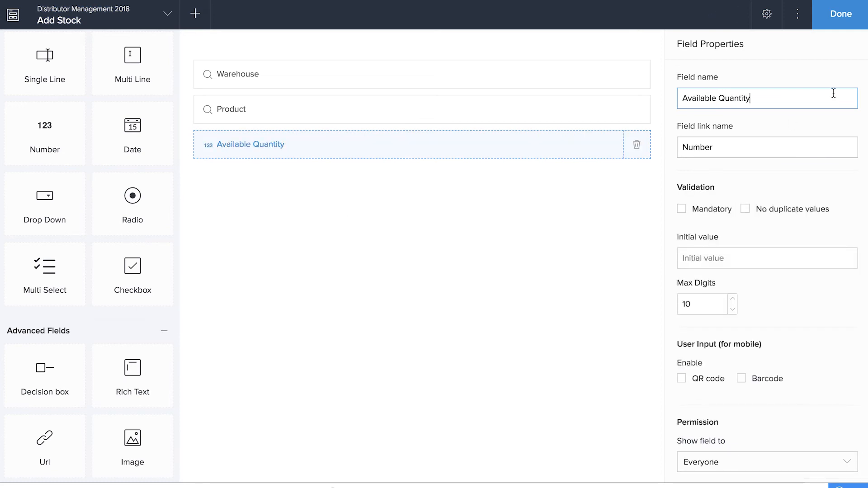
pyautogui.click(842, 18)
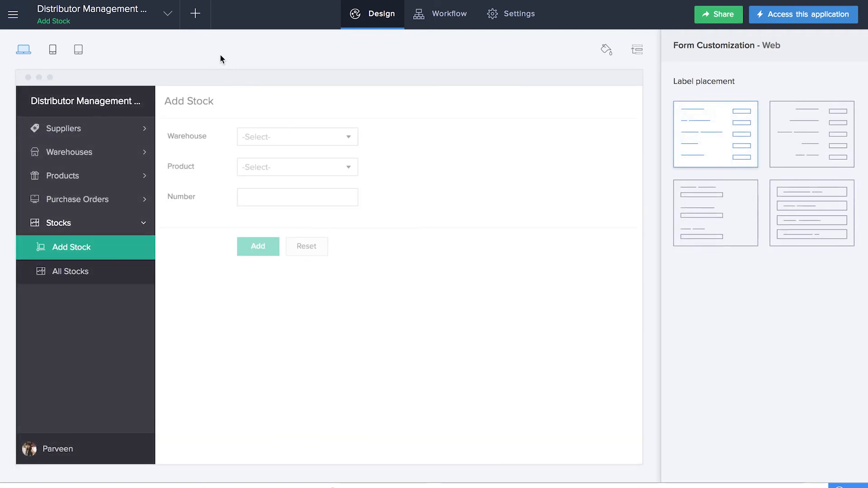
# Step: Create a form workflow named Update Stock triggered by the Purchase Order form
pyautogui.click(197, 15)
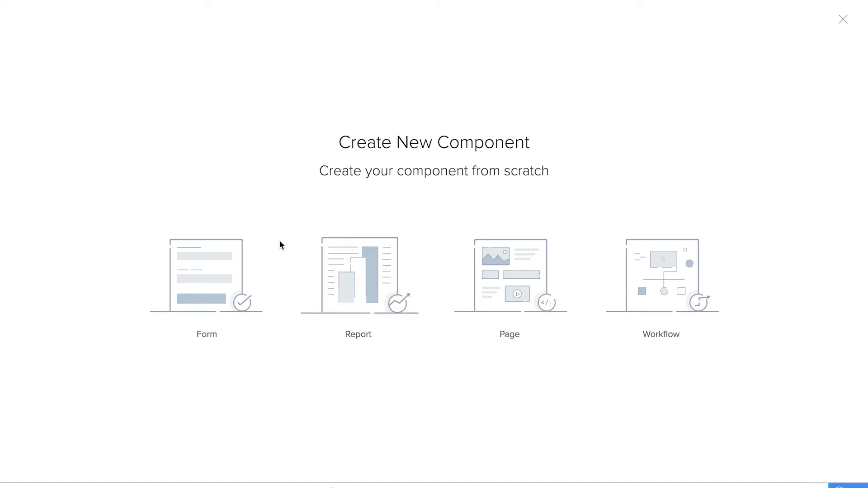
pyautogui.click(688, 284)
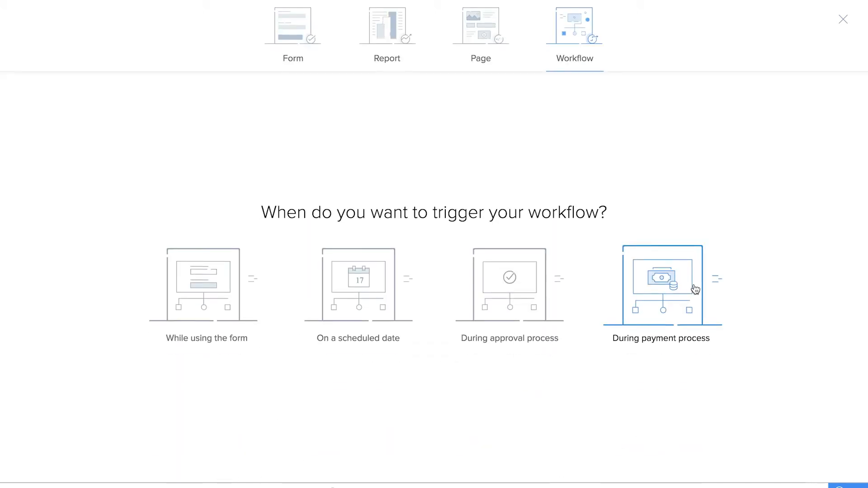
pyautogui.click(204, 284)
pyautogui.click(413, 207)
pyautogui.click(414, 287)
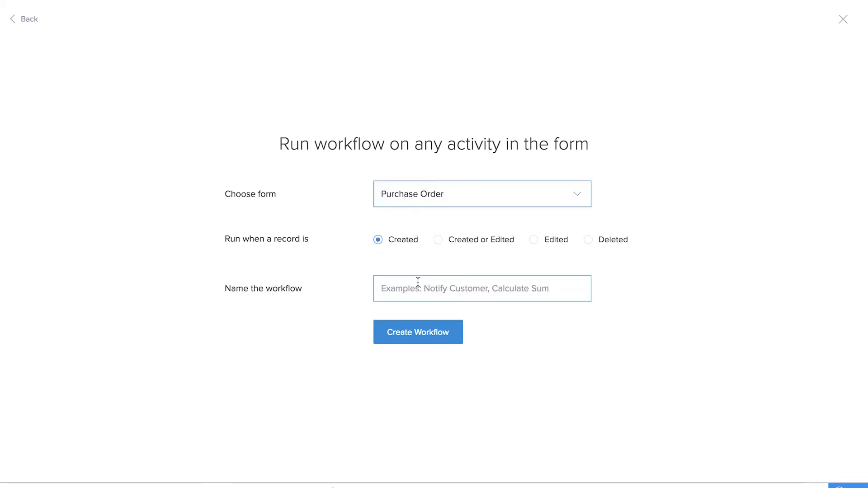
pyautogui.click(409, 289)
pyautogui.write('Update Stock')
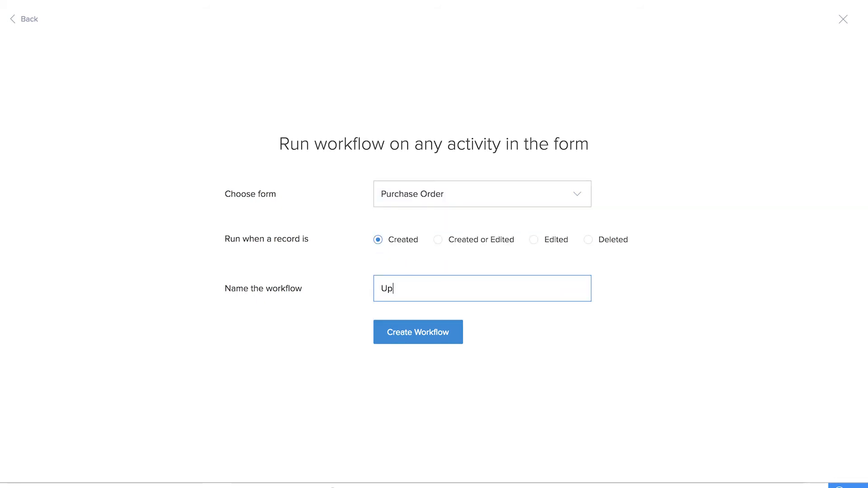
pyautogui.click(437, 329)
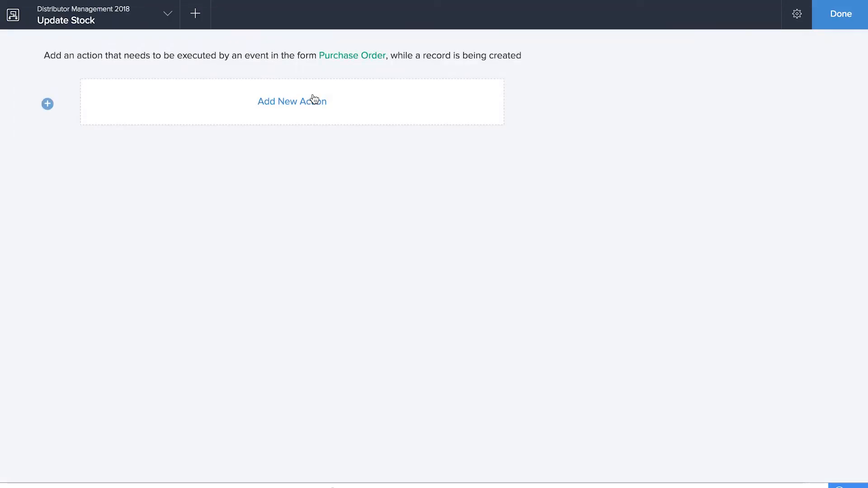
# Step: Add a Deluge Script action that runs on successful submission
pyautogui.click(313, 96)
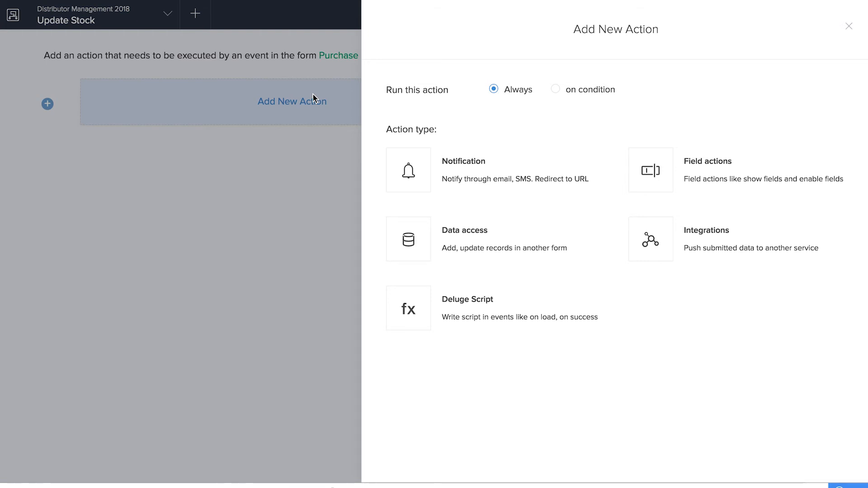
pyautogui.click(500, 316)
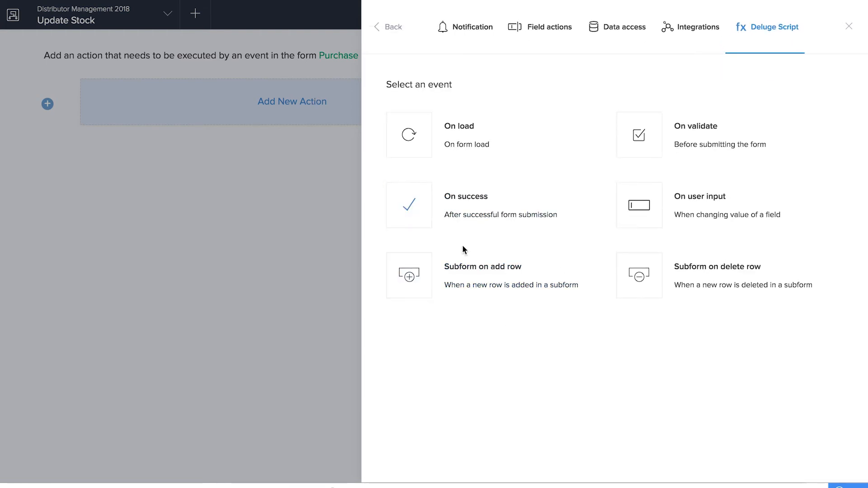
pyautogui.click(465, 226)
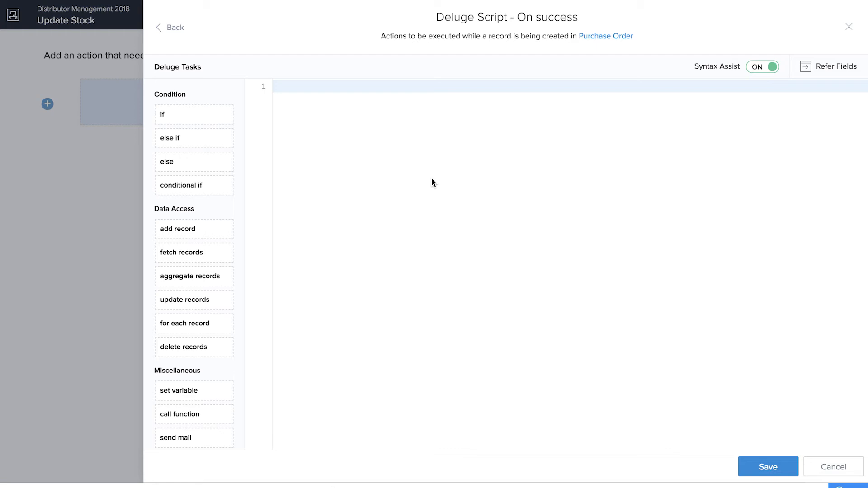
# Step: Add an if condition checking input.Select_the_Warehouse != null
pyautogui.moveTo(233, 116); pyautogui.dragTo(277, 118)
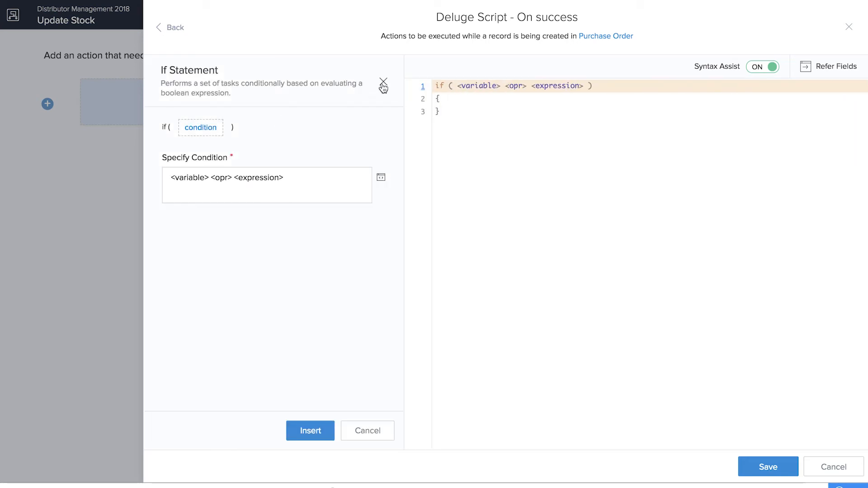
pyautogui.click(382, 82)
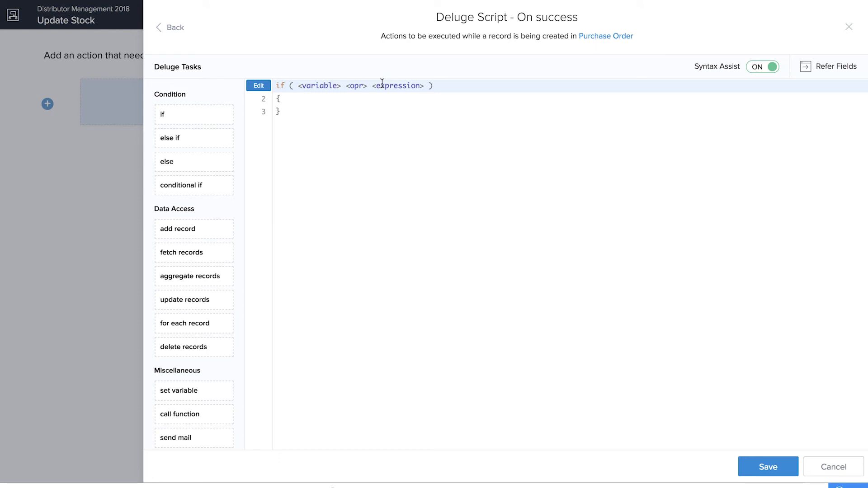
pyautogui.click(320, 86)
pyautogui.write('input.')
pyautogui.click(379, 101)
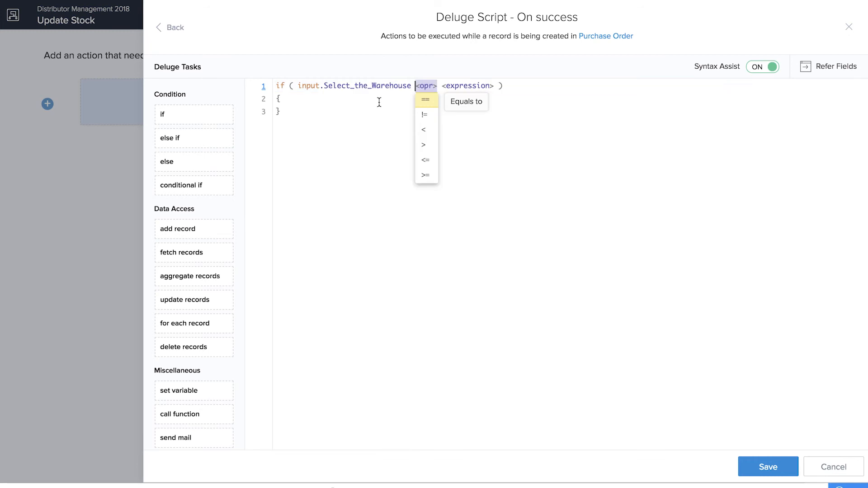
pyautogui.click(424, 115)
pyautogui.write('null')
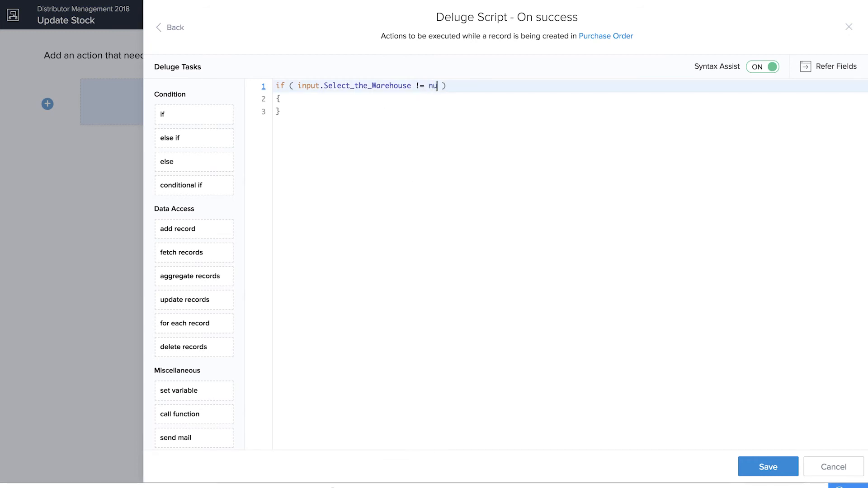
# Step: Inside the if, loop over List_Items as eachRow with a comment about adding missing products
pyautogui.click(392, 103)
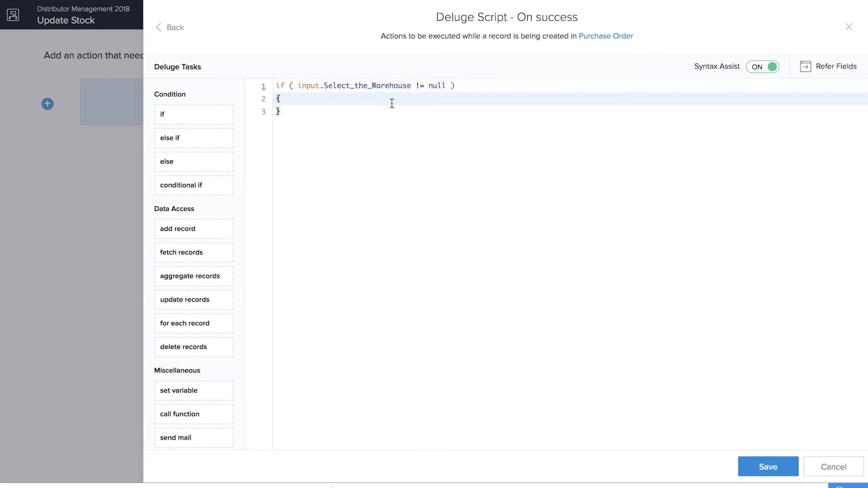
pyautogui.press('Return')
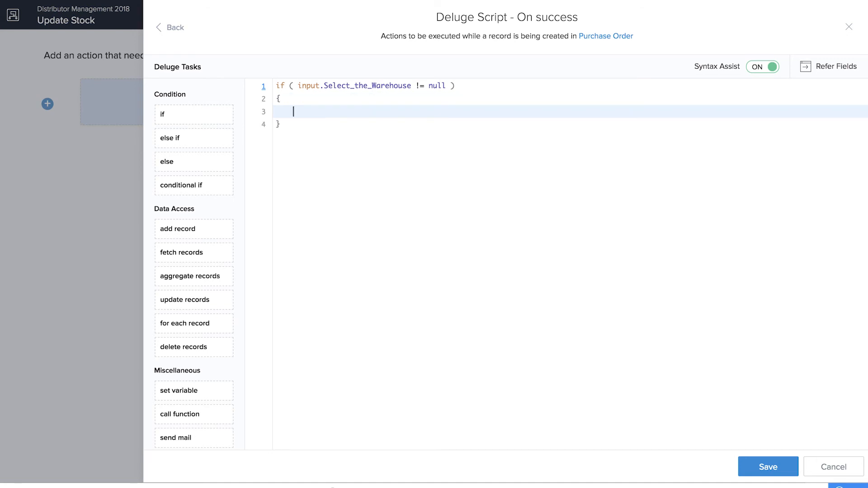
pyautogui.write('for each')
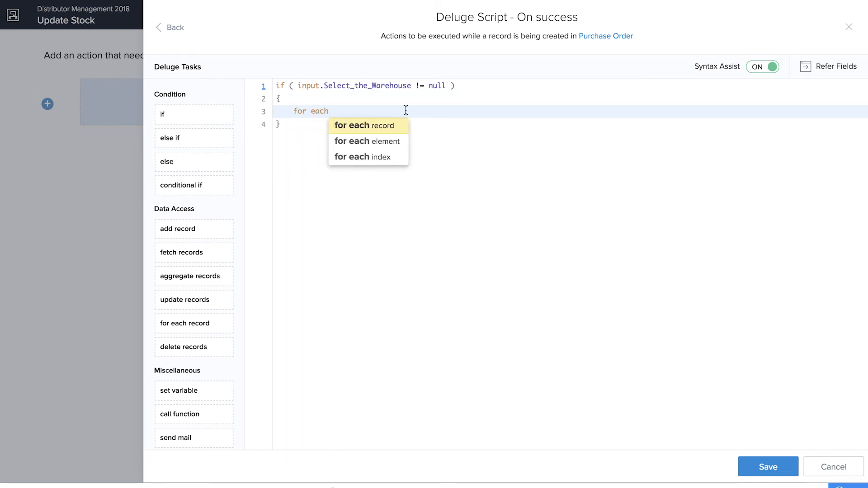
pyautogui.click(388, 124)
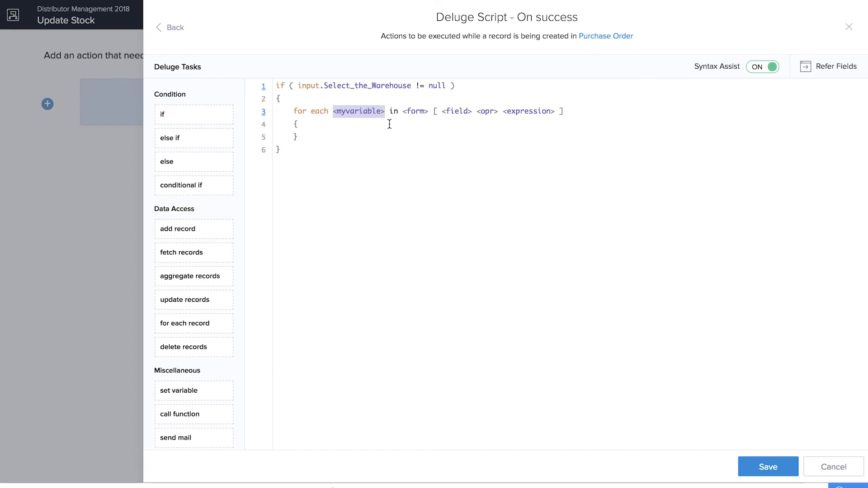
pyautogui.write('eachRow')
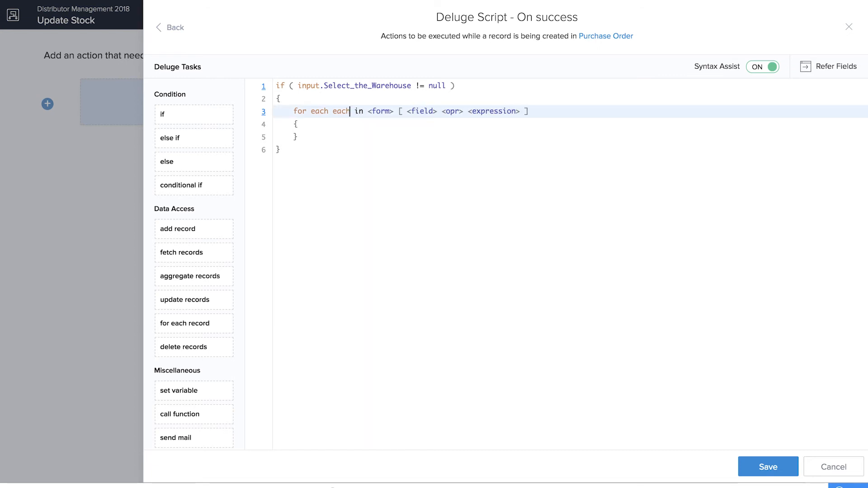
pyautogui.press('Tab')
pyautogui.click(416, 203)
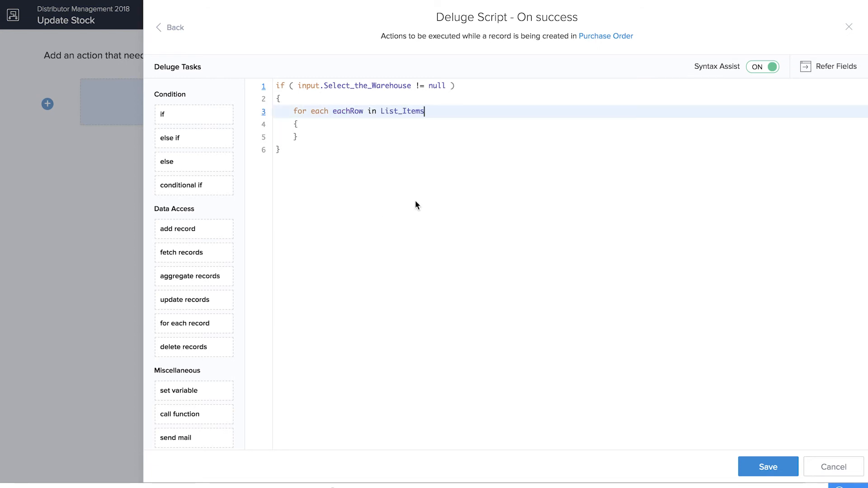
pyautogui.click(331, 127)
pyautogui.press('Return')
pyautogui.write('//')
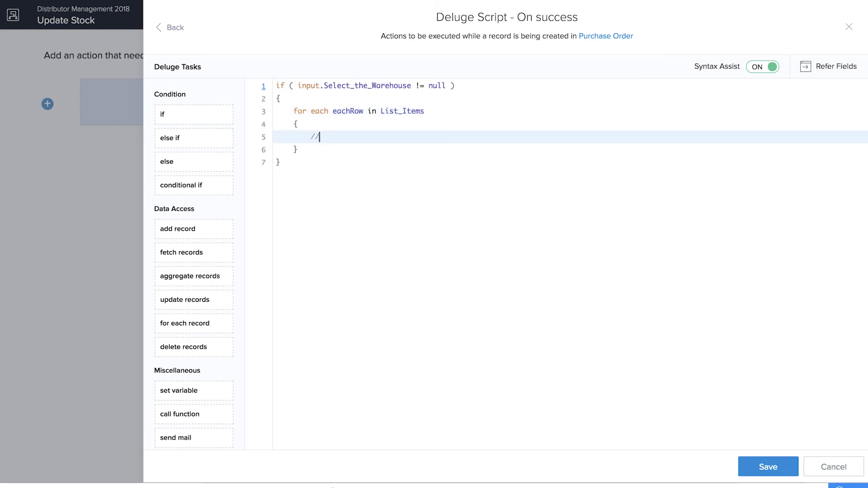
pyautogui.write('if the product is not available at all in the WArehouse, then we add it to the form the first time')
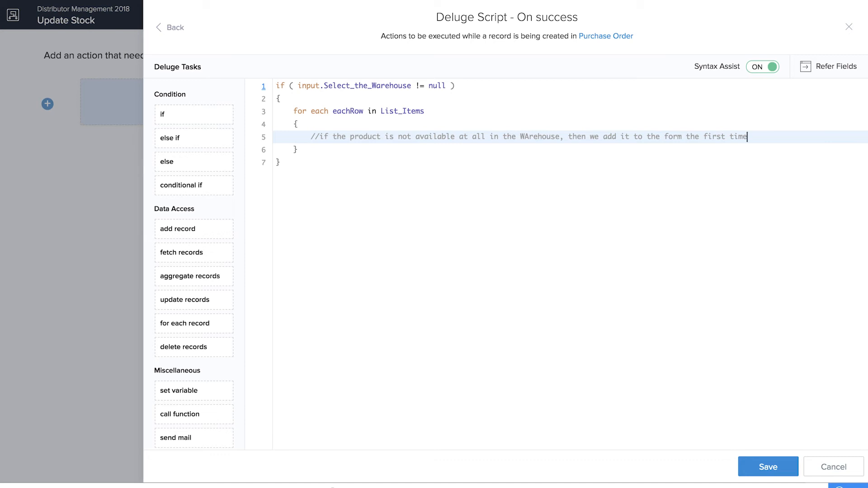
pyautogui.press('Return')
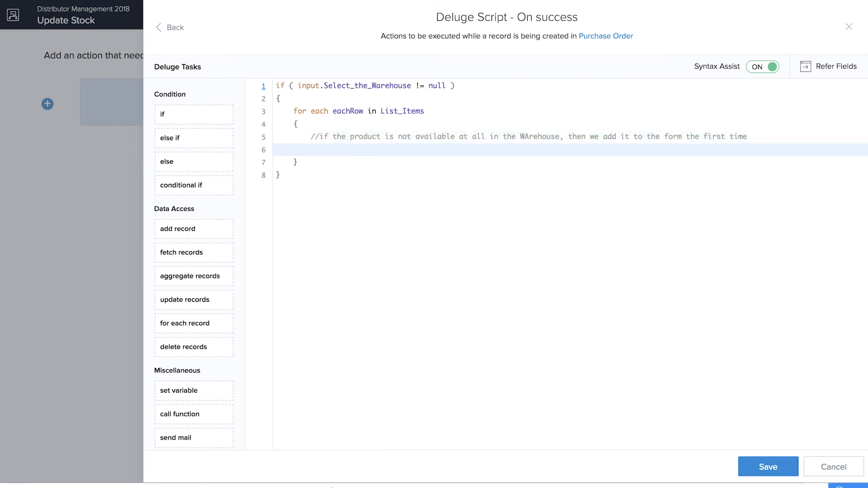
# Step: Insert a fetch-records statement storing Add_Stock records in getStockDetails
pyautogui.moveTo(182, 252); pyautogui.dragTo(337, 149)
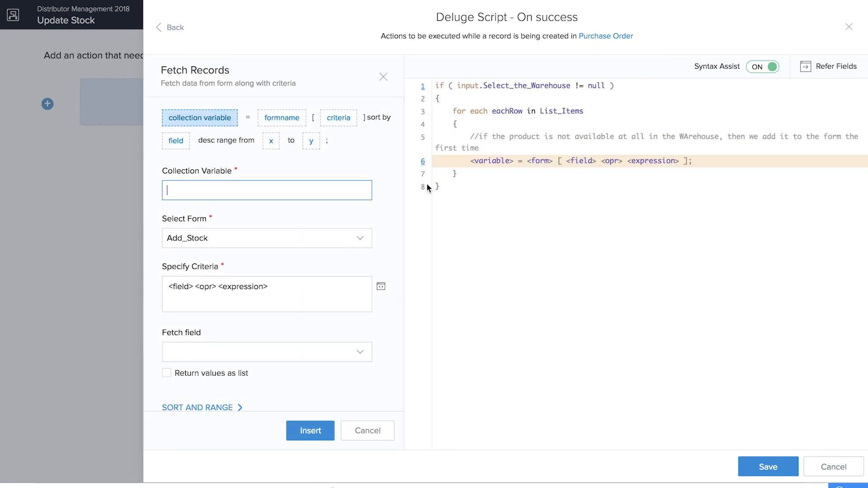
pyautogui.click(384, 76)
pyautogui.click(336, 150)
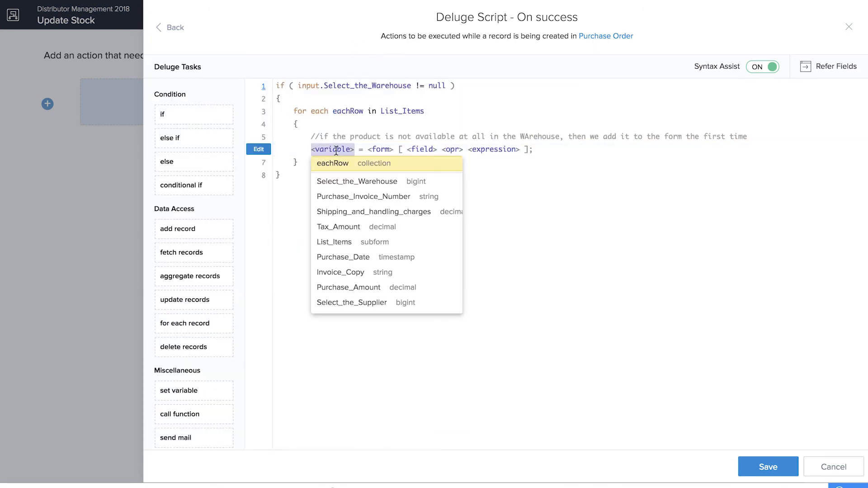
pyautogui.write('getStockDetails')
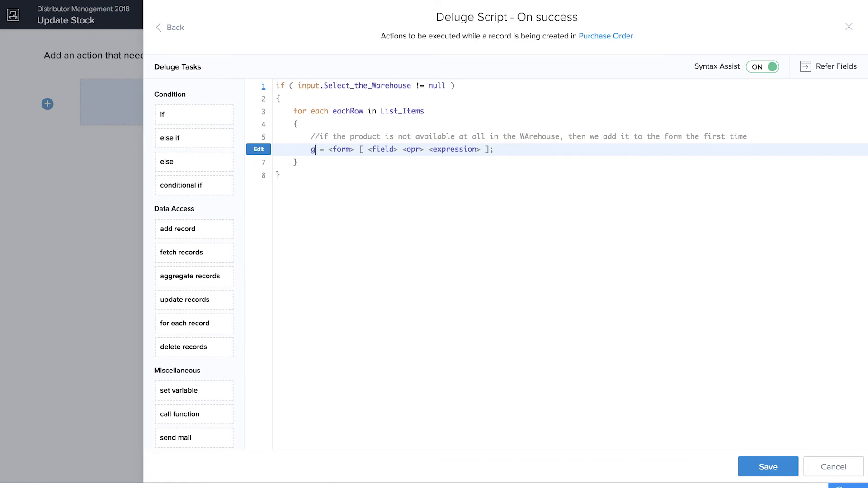
pyautogui.click(401, 149)
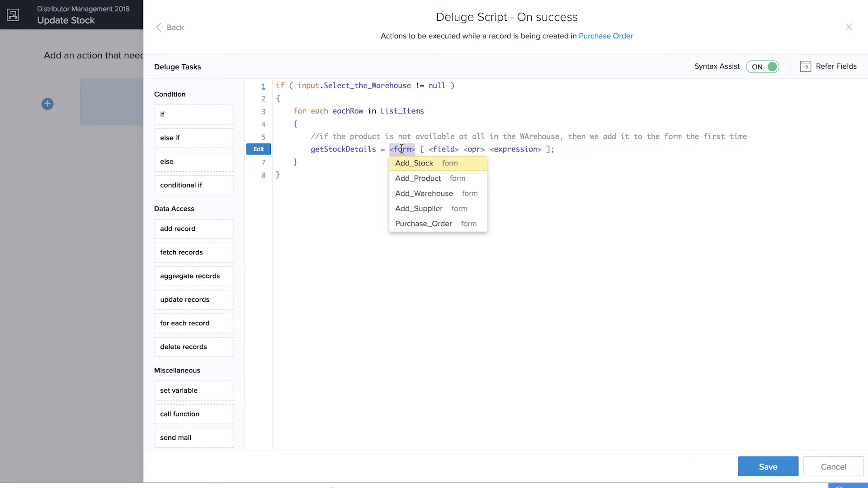
pyautogui.click(406, 162)
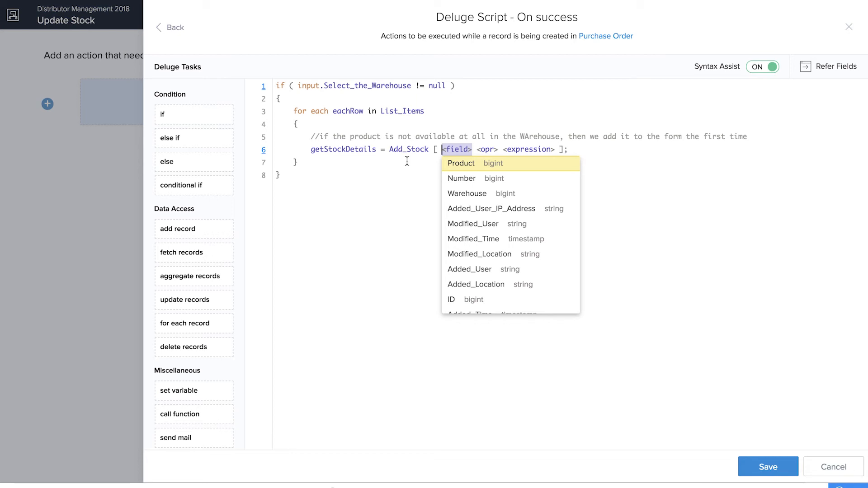
# Step: Filter the fetch by Product == eachRow.Product_Name && Warehouse == input.Select_the_Warehouse
pyautogui.click(473, 163)
pyautogui.click(489, 163)
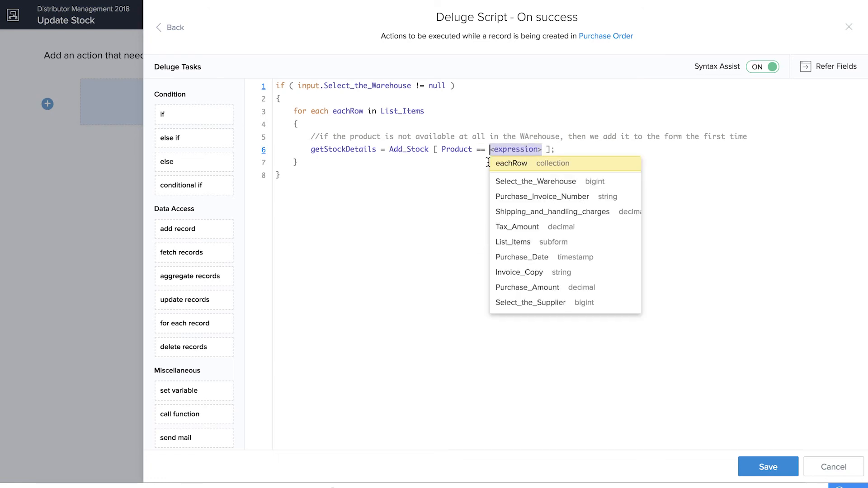
pyautogui.write('eachRow.')
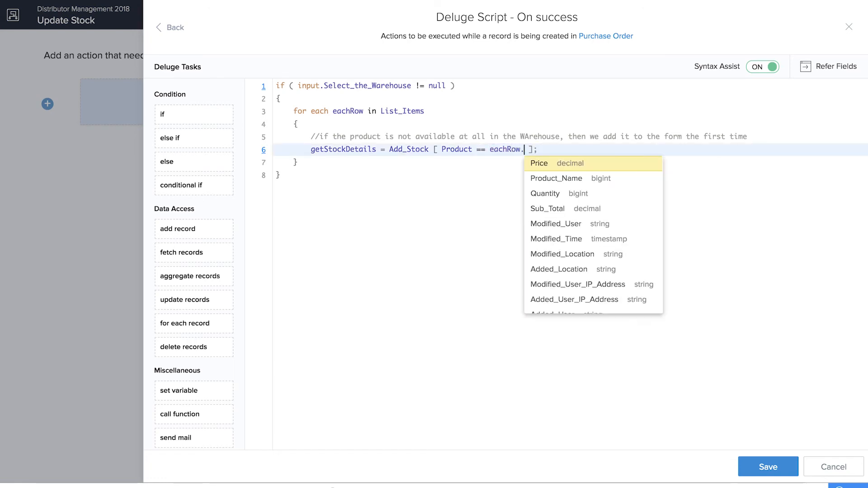
pyautogui.click(561, 178)
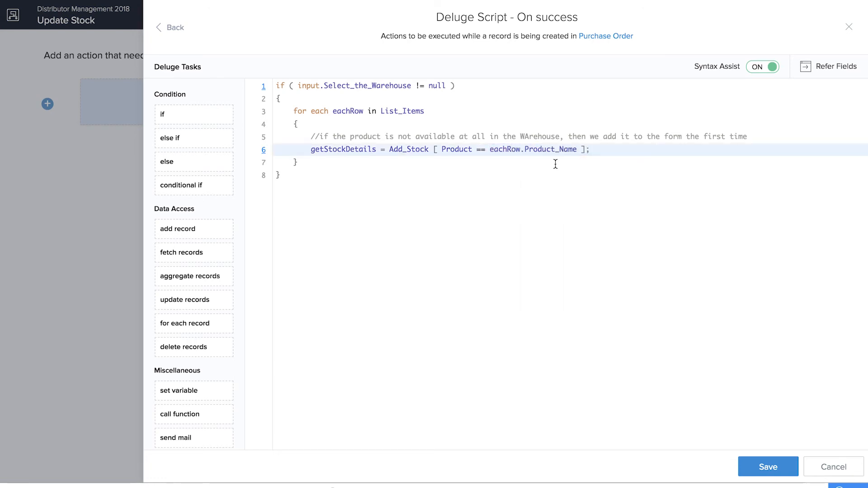
pyautogui.write('&& Warehouse <opr> <expression>')
pyautogui.click(626, 193)
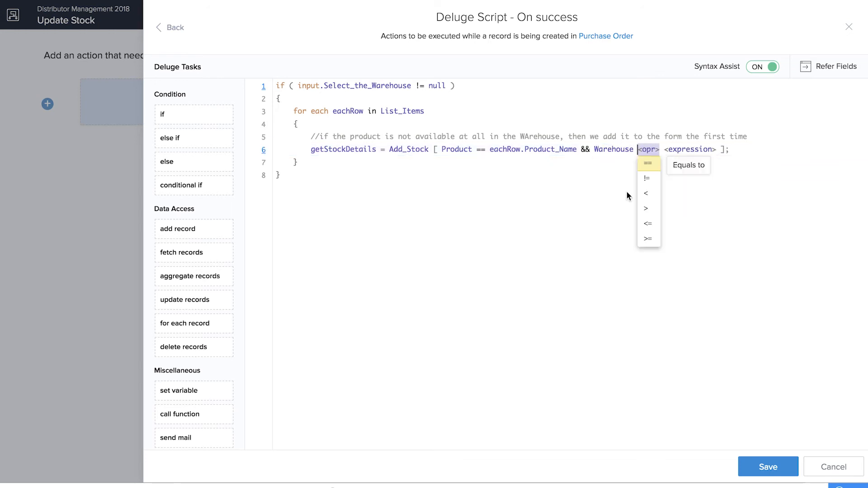
pyautogui.click(648, 163)
pyautogui.write('input')
pyautogui.write('.')
pyautogui.click(691, 167)
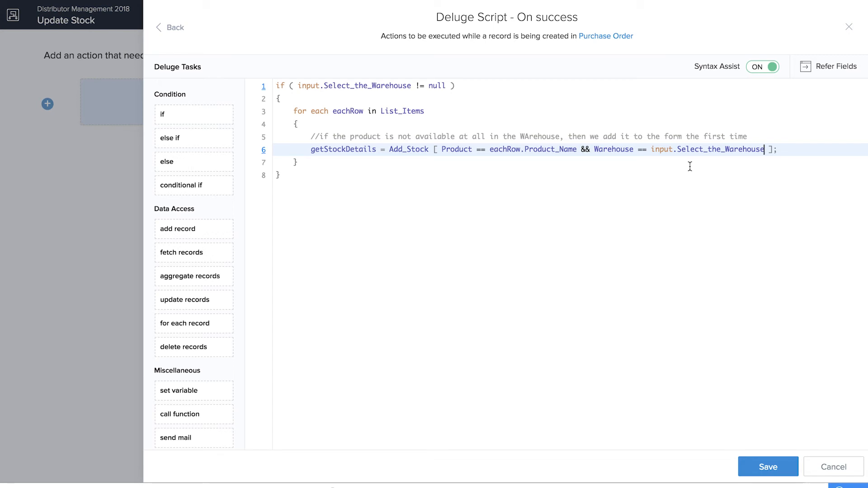
pyautogui.moveTo(487, 153)
pyautogui.click(799, 151)
pyautogui.press('Return')
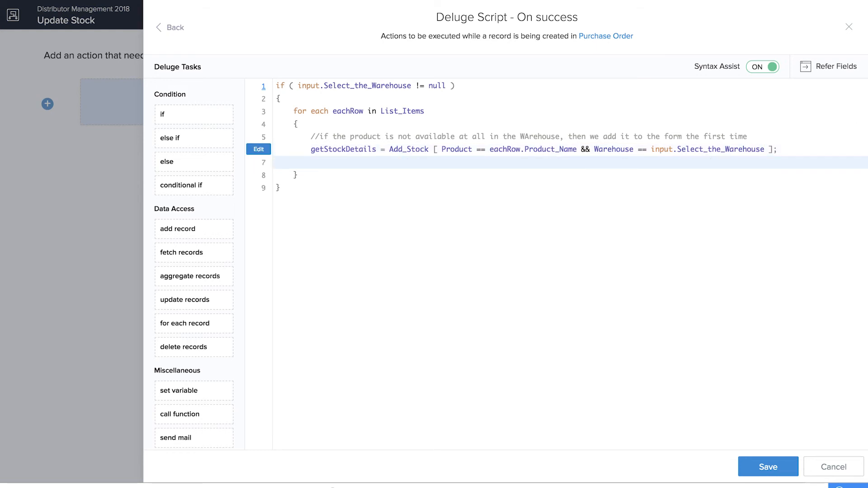
# Step: Add if(getStockDetails.count() == 0) and start a var = insert into Add_Stock statement
pyautogui.write('if')
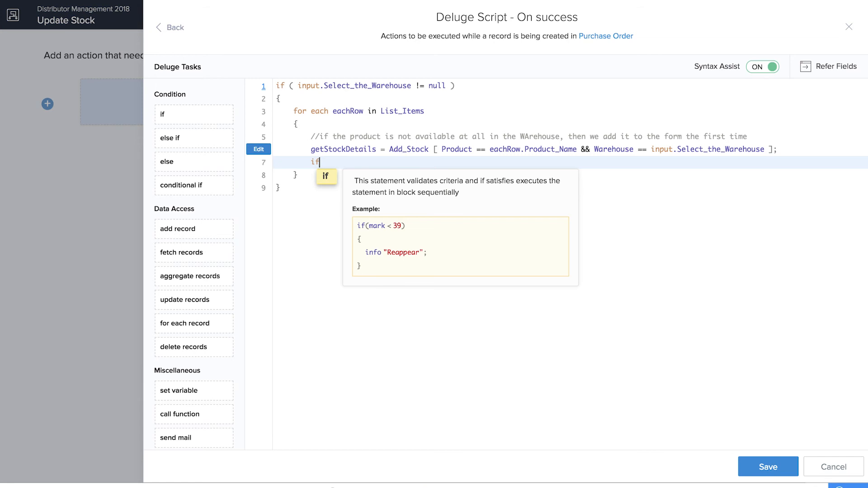
pyautogui.write('(get')
pyautogui.click(420, 175)
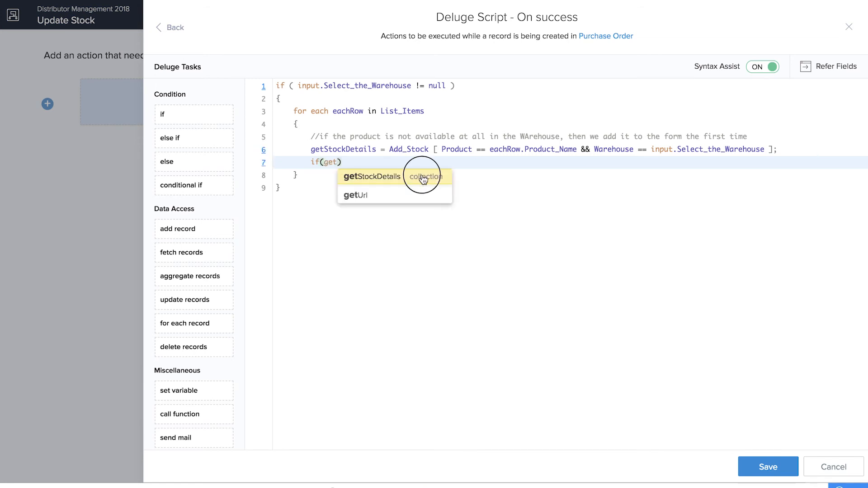
pyautogui.write('.')
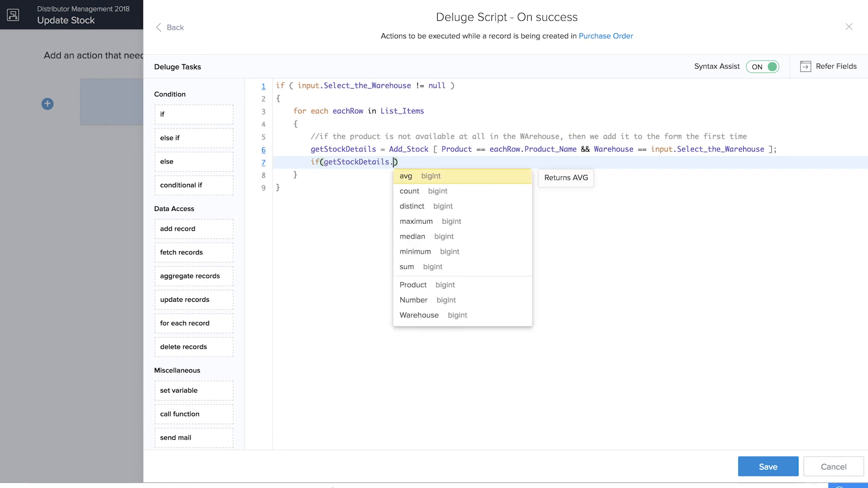
pyautogui.write('count() ==0)')
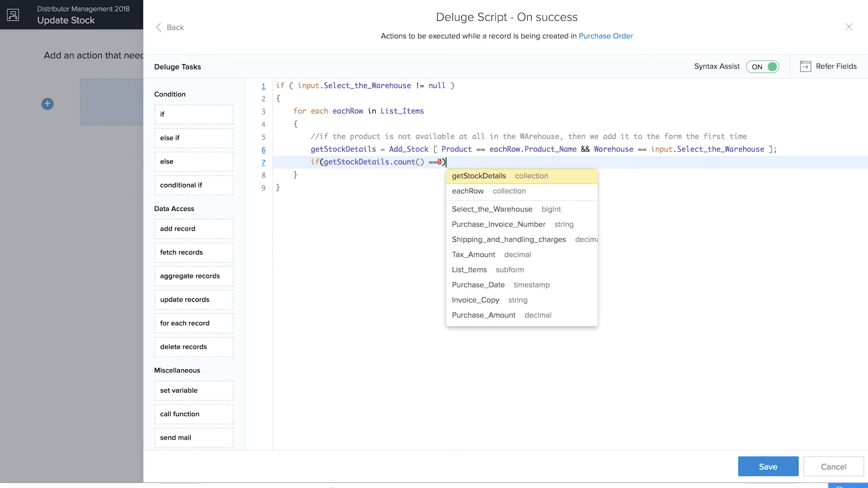
pyautogui.press('Return')
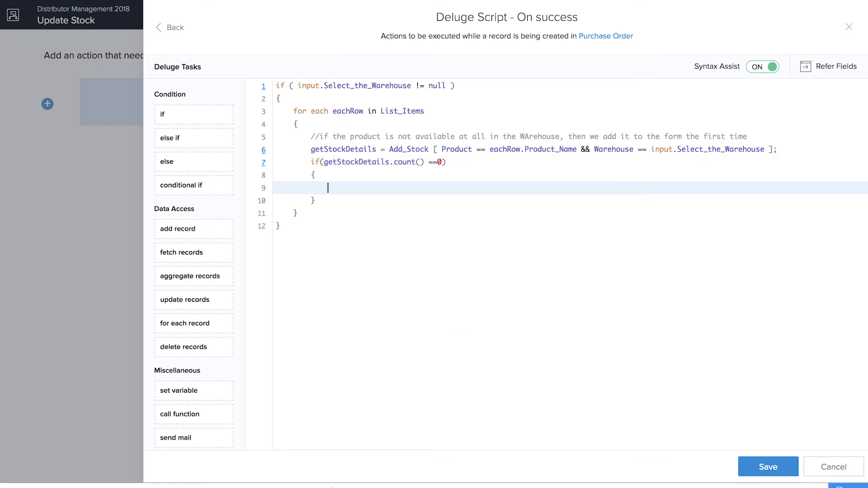
pyautogui.write('var = insert into Add_Stock')
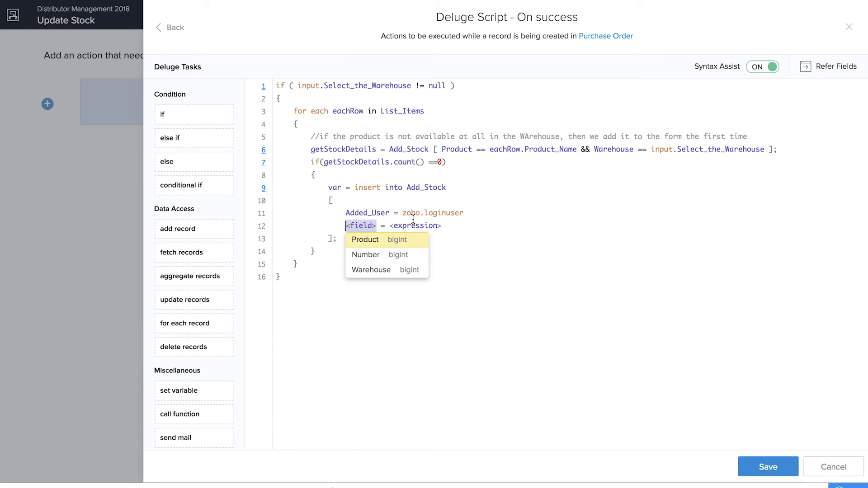
# Step: Set the inserted record's Product to eachRow.Product_Name
pyautogui.click(378, 240)
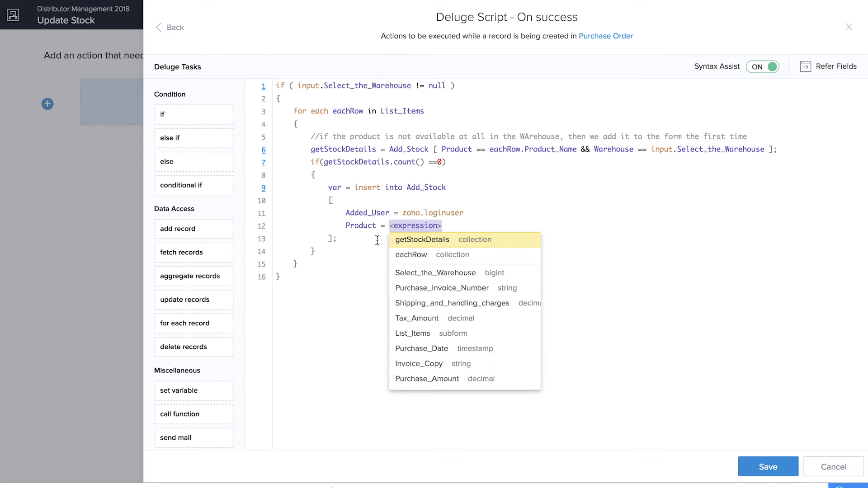
pyautogui.write('eac')
pyautogui.press('Return')
pyautogui.write('.')
pyautogui.click(465, 254)
pyautogui.write(';')
pyautogui.press('Return')
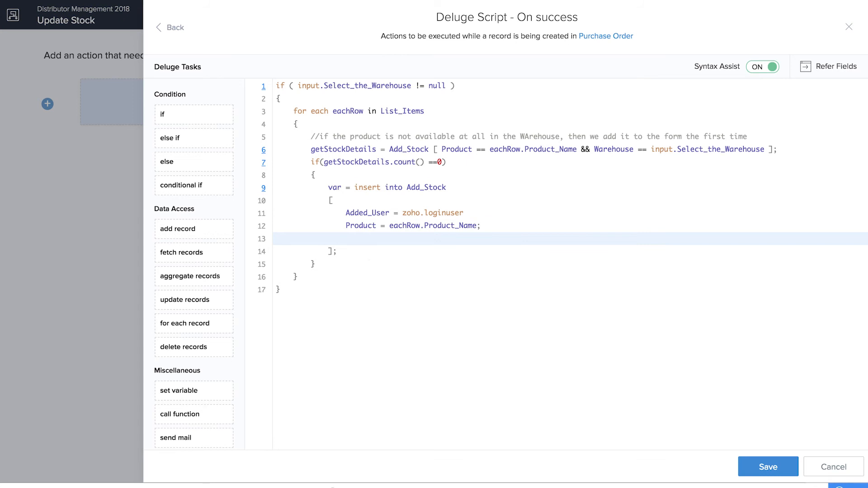
# Step: Set the inserted record's Warehouse to input.Select_the_Warehouse
pyautogui.write('Wa')
pyautogui.click(398, 259)
pyautogui.write('= INPUT')
pyautogui.press('BackSpace')
pyautogui.press('BackSpace')
pyautogui.press('BackSpace')
pyautogui.press('BackSpace')
pyautogui.press('BackSpace')
pyautogui.write('input.')
pyautogui.click(452, 254)
pyautogui.write(';')
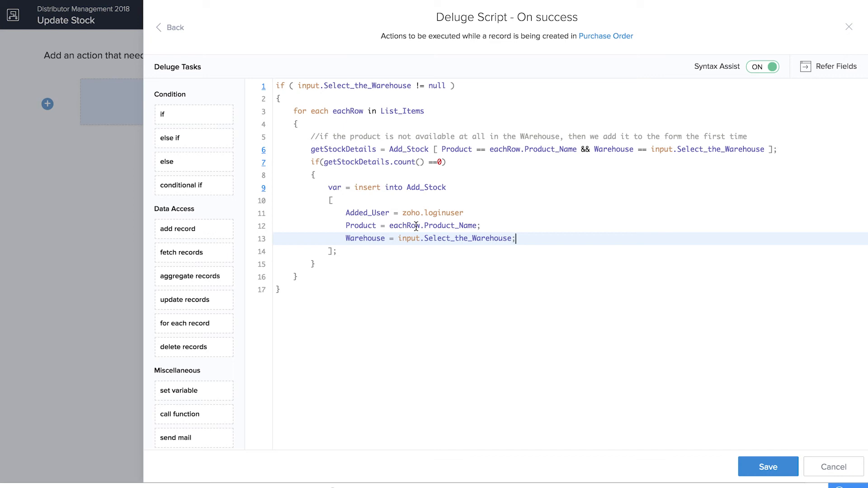
# Step: Set the inserted record's Available_Quantity to eachRow.Quantity
pyautogui.press('Return')
pyautogui.write('Avai')
pyautogui.click(430, 268)
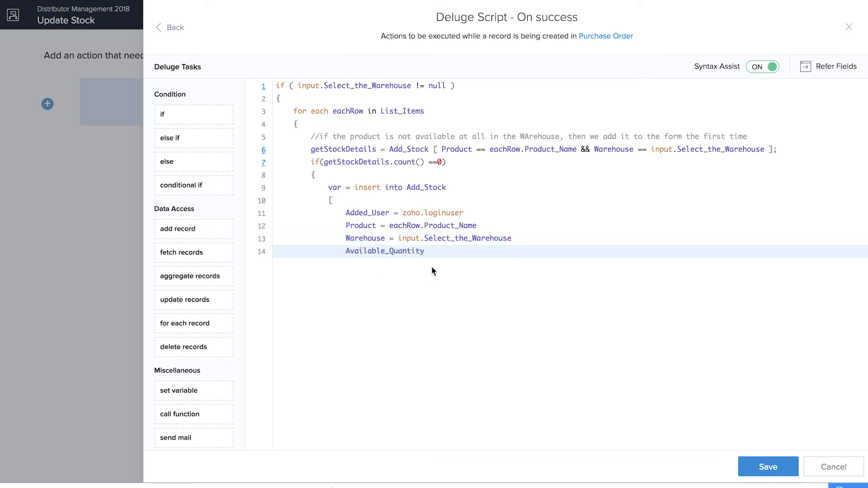
pyautogui.write('= eachRow.')
pyautogui.click(511, 298)
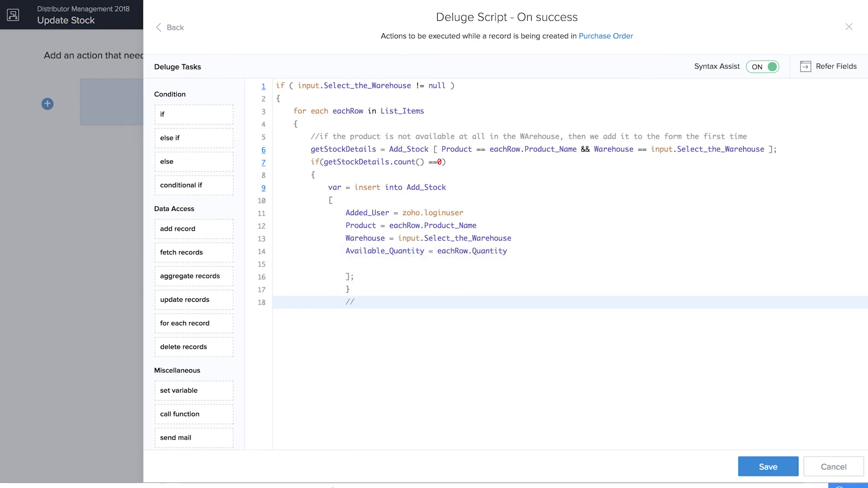
# Step: Add a comment about already-available products and an else block
pyautogui.write('if the product is already available')
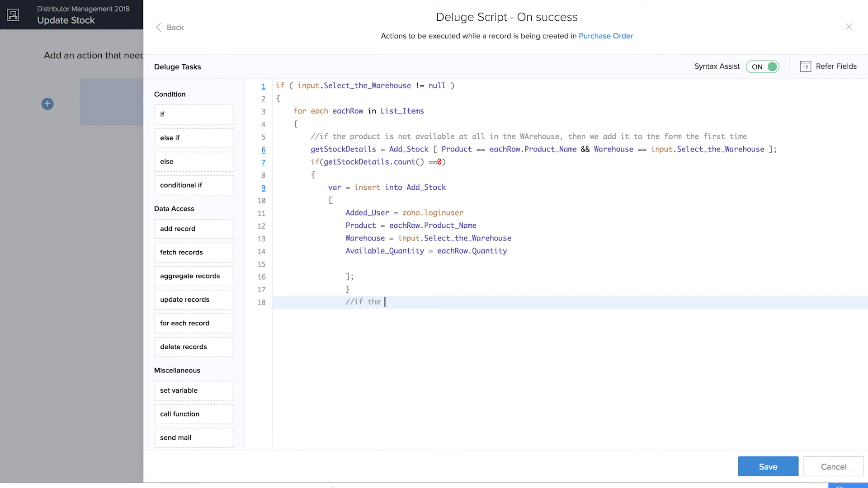
pyautogui.write('it')
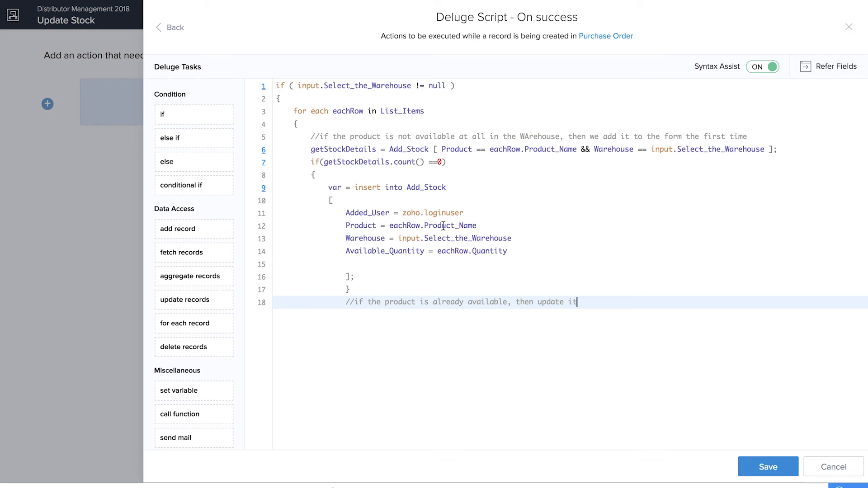
pyautogui.press('Return')
pyautogui.write('else')
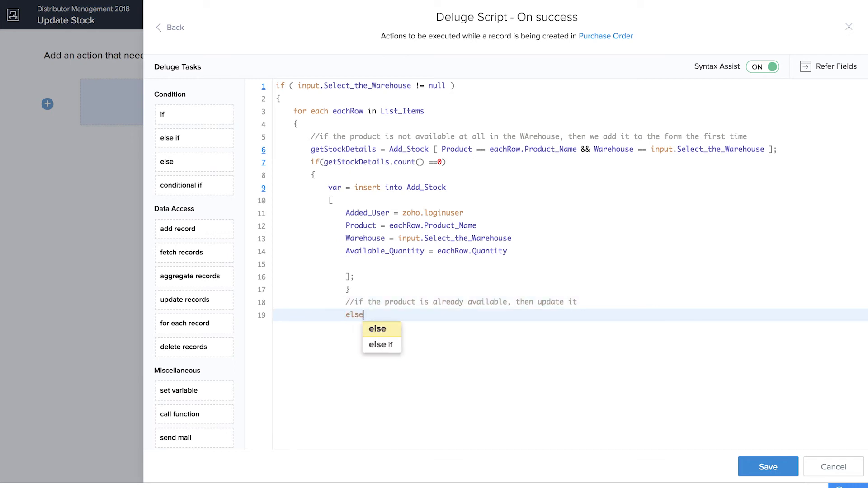
pyautogui.press('Return')
pyautogui.click(393, 329)
pyautogui.press('Return')
# Step: In the else, set getStockDetails.Available_Quantity = getStockDetails.Available_Quantity + eachRow.Quantity
pyautogui.write('get')
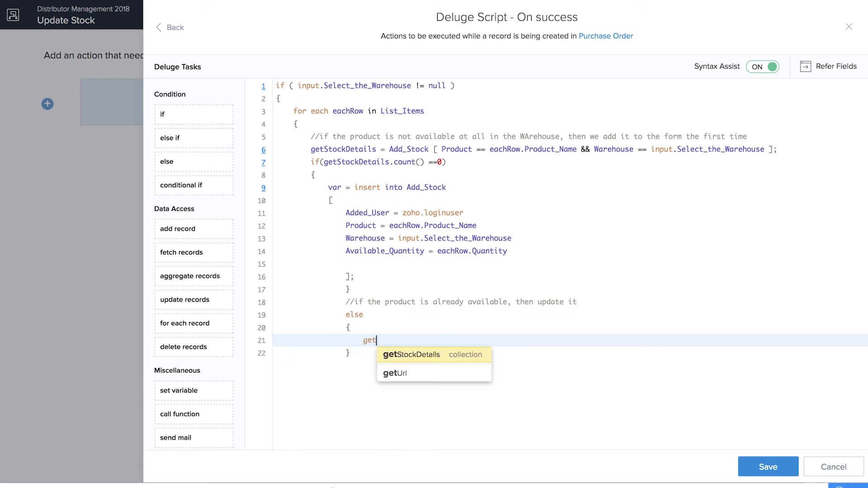
pyautogui.click(416, 357)
pyautogui.write('.')
pyautogui.click(470, 351)
pyautogui.write('= get')
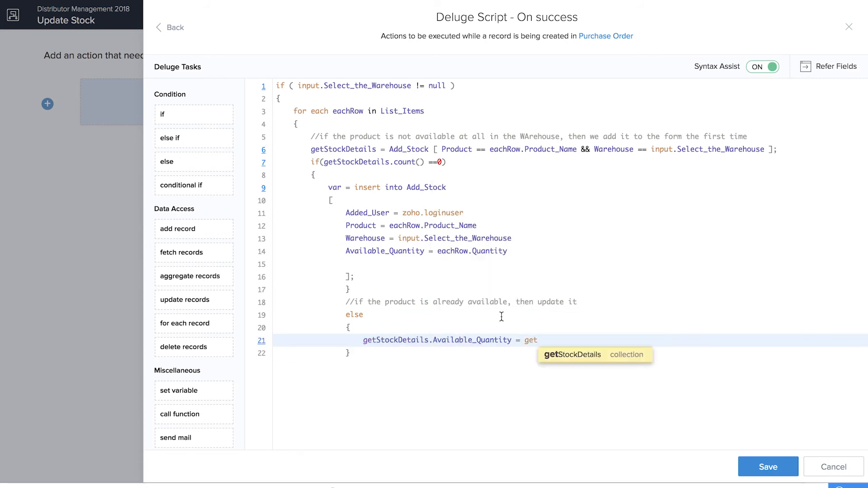
pyautogui.click(557, 354)
pyautogui.write('.')
pyautogui.click(632, 292)
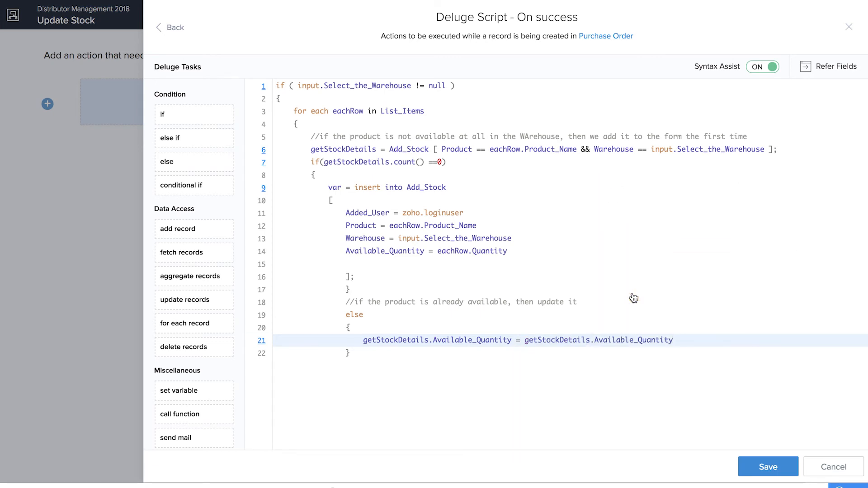
pyautogui.write('+ eachRow.')
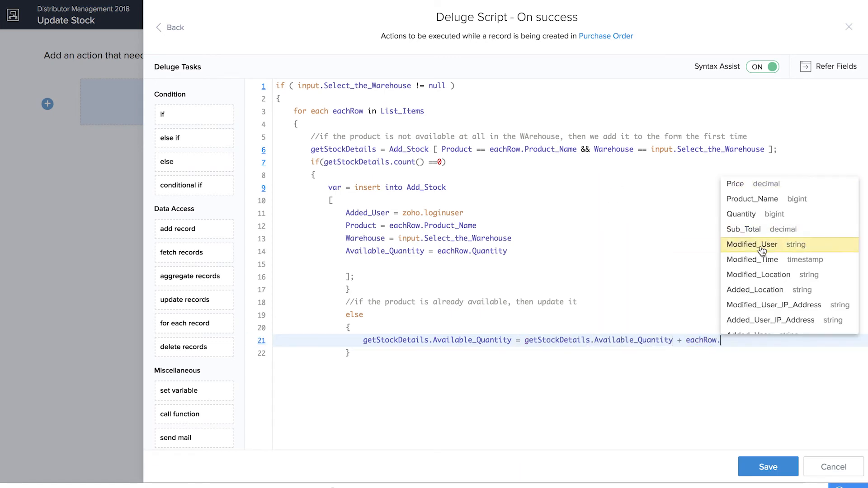
pyautogui.click(741, 214)
pyautogui.write(';')
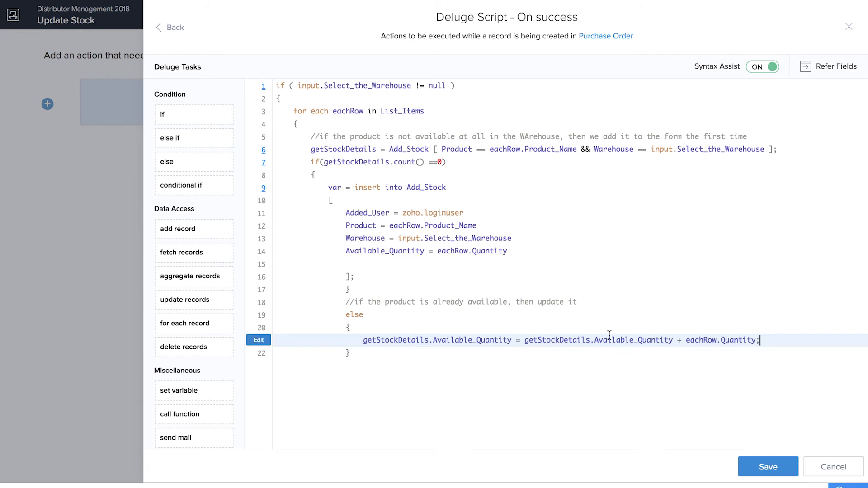
# Step: Close the remaining two braces and save the script
pyautogui.click(416, 368)
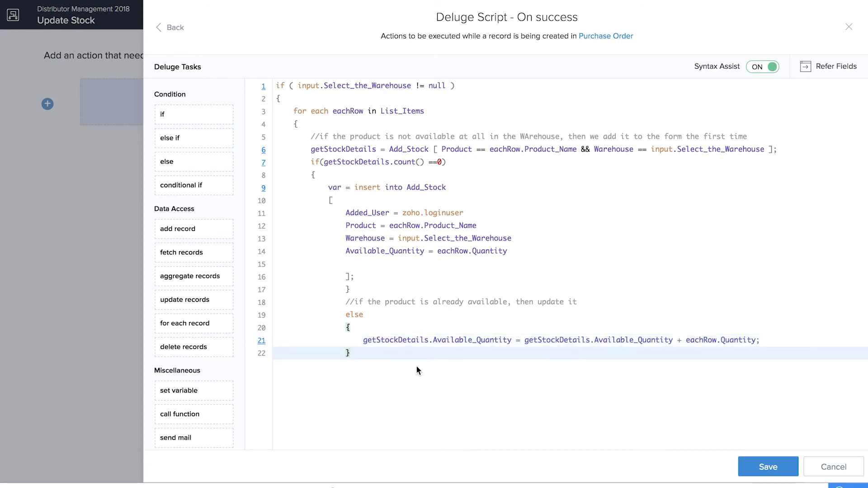
pyautogui.press('Return')
pyautogui.write('}')
pyautogui.press('Return')
pyautogui.write('}')
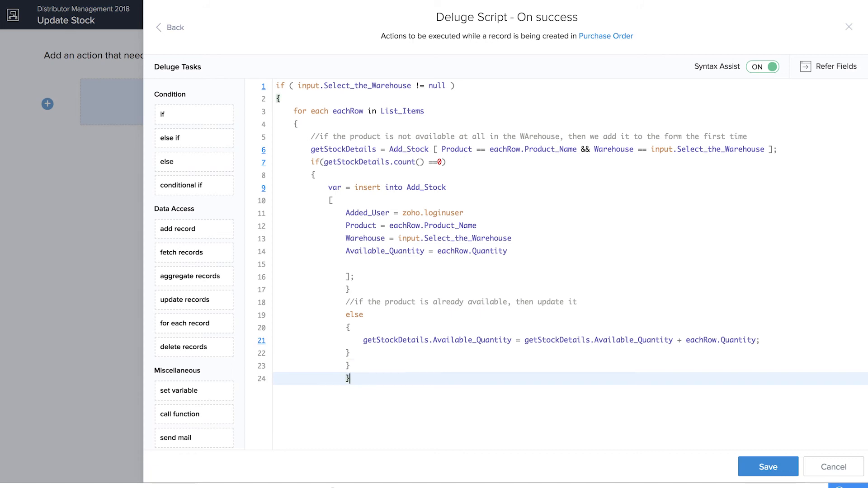
pyautogui.click(769, 468)
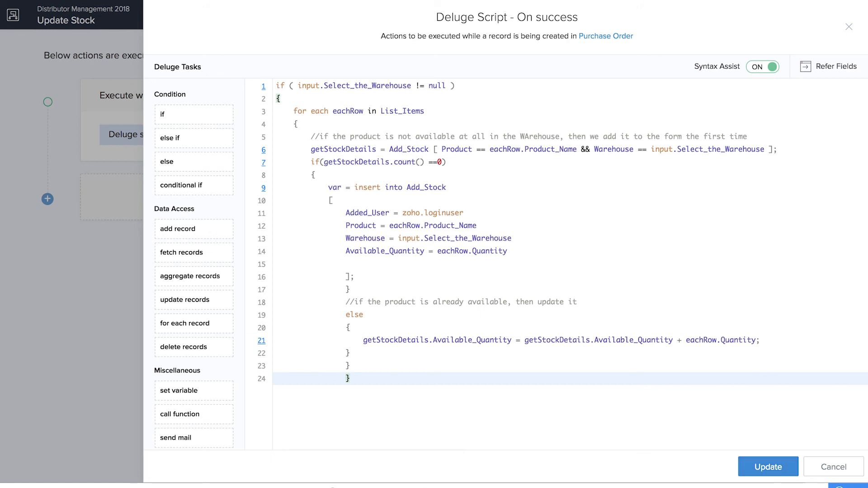
# Step: Leave the workflow editor, then view Add Stock and the empty All Stocks report in the live app
pyautogui.click(849, 26)
pyautogui.click(840, 25)
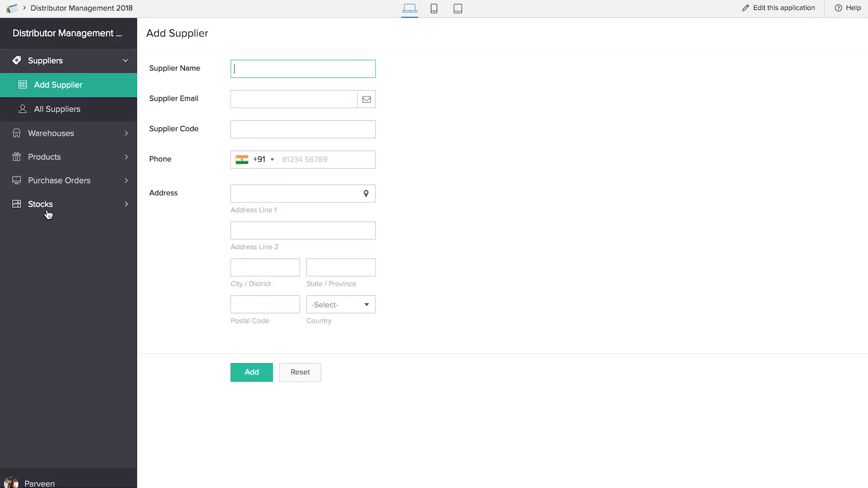
pyautogui.click(48, 209)
pyautogui.click(48, 183)
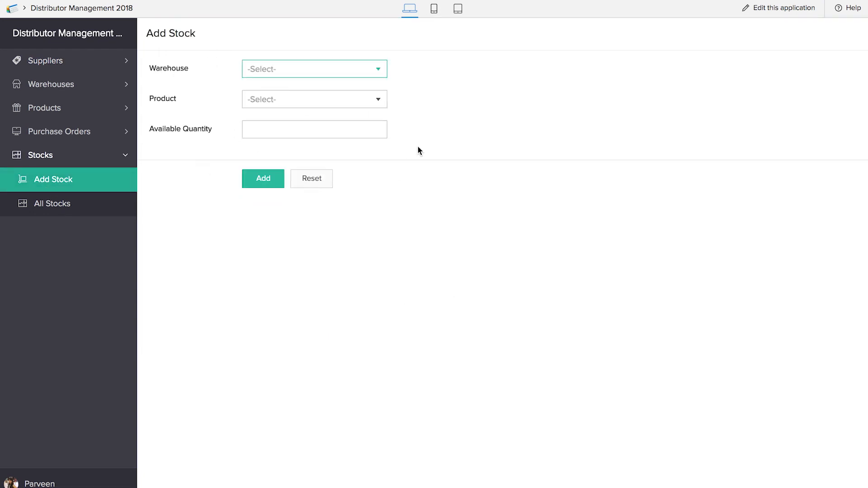
pyautogui.moveTo(339, 487)
pyautogui.click(65, 211)
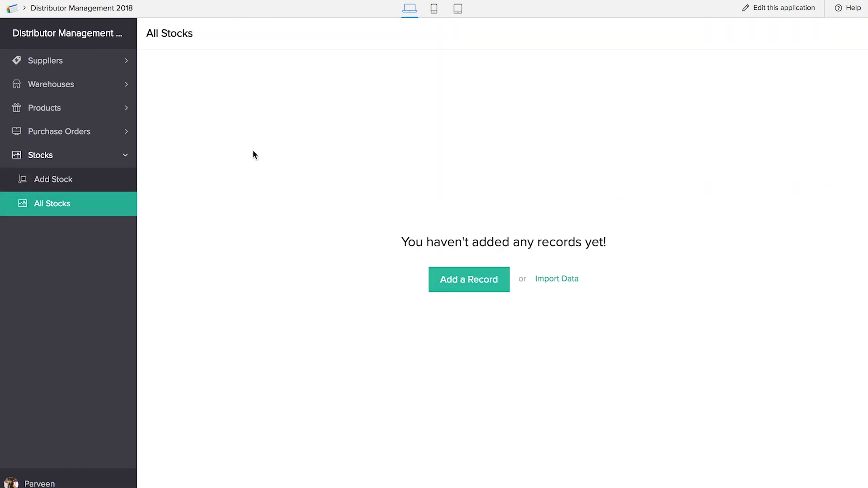
# Step: Start a purchase order from India Office Tech, invoice 345, dated 12-Apr-2018, into New York Main Warehouse
pyautogui.click(59, 132)
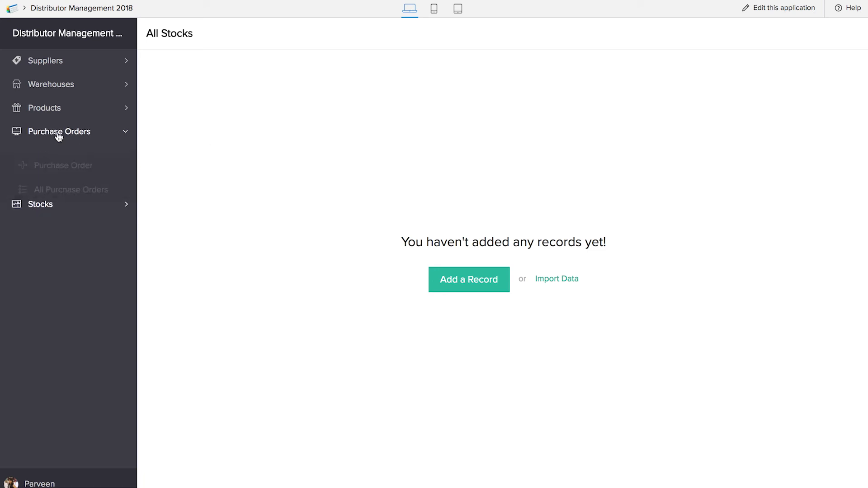
pyautogui.click(59, 154)
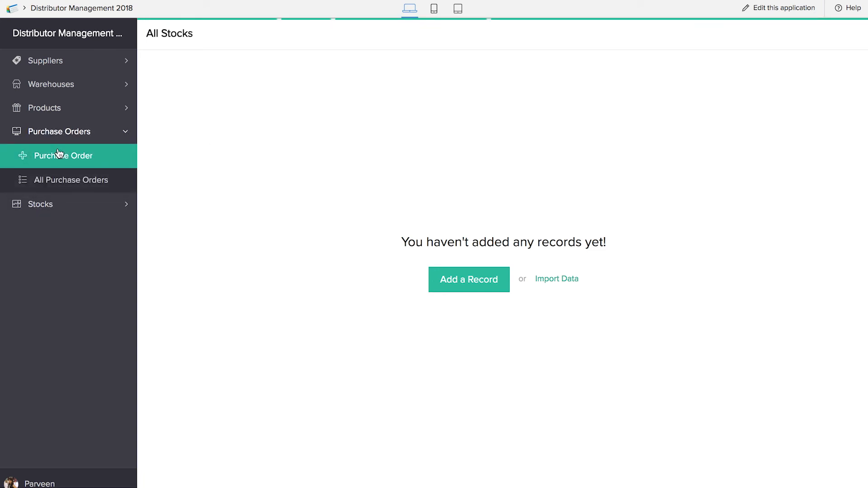
pyautogui.click(317, 69)
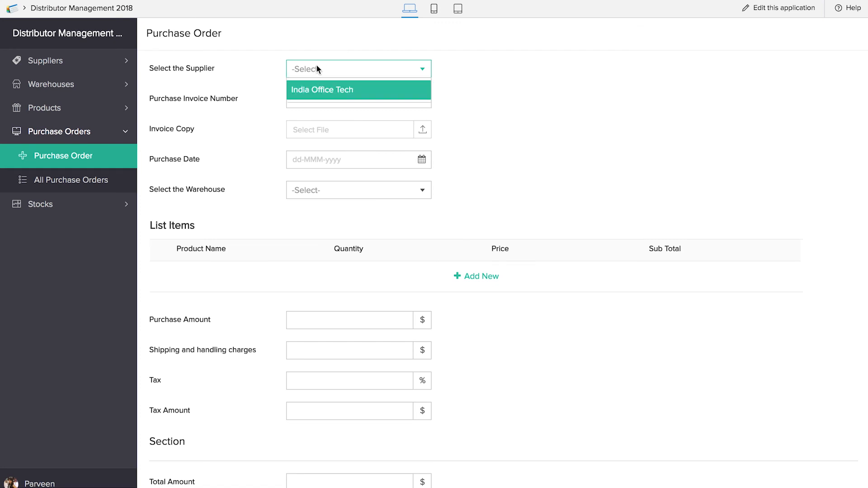
pyautogui.click(323, 93)
pyautogui.click(321, 93)
pyautogui.write('345')
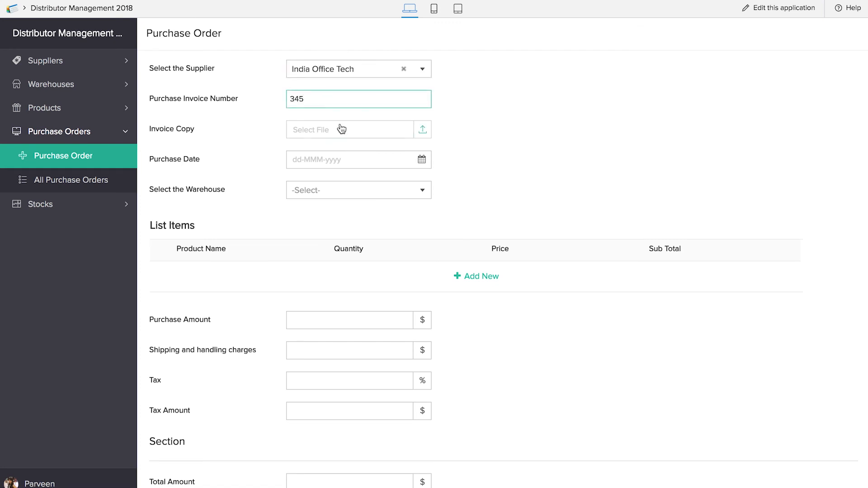
pyautogui.click(339, 156)
pyautogui.click(394, 253)
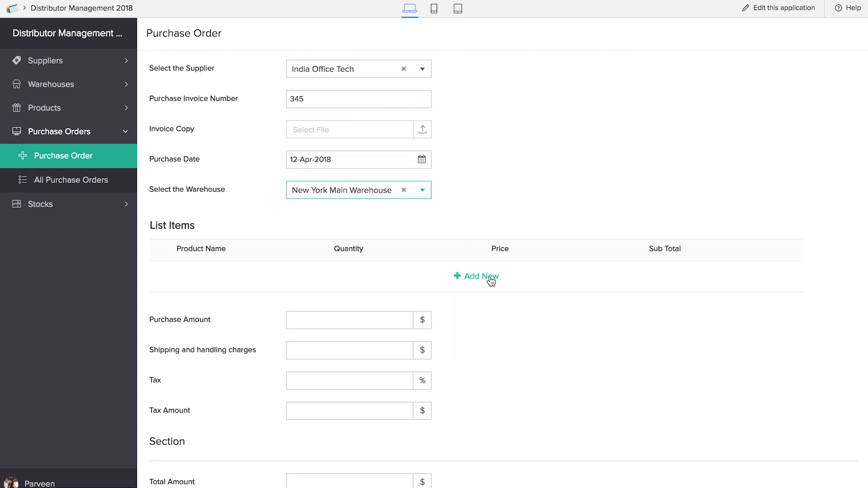
# Step: Add a Lumber Crayons line item with quantity 10
pyautogui.click(470, 277)
pyautogui.click(186, 281)
pyautogui.click(203, 294)
pyautogui.click(416, 281)
pyautogui.write('10')
pyautogui.click(676, 287)
# Step: Enter shipping charges of 10 and tax of 10, then submit the purchase order
pyautogui.scroll(-2, 567, 361)
pyautogui.click(323, 301)
pyautogui.write('10')
pyautogui.press('Tab')
pyautogui.write('10')
pyautogui.click(620, 388)
pyautogui.click(323, 483)
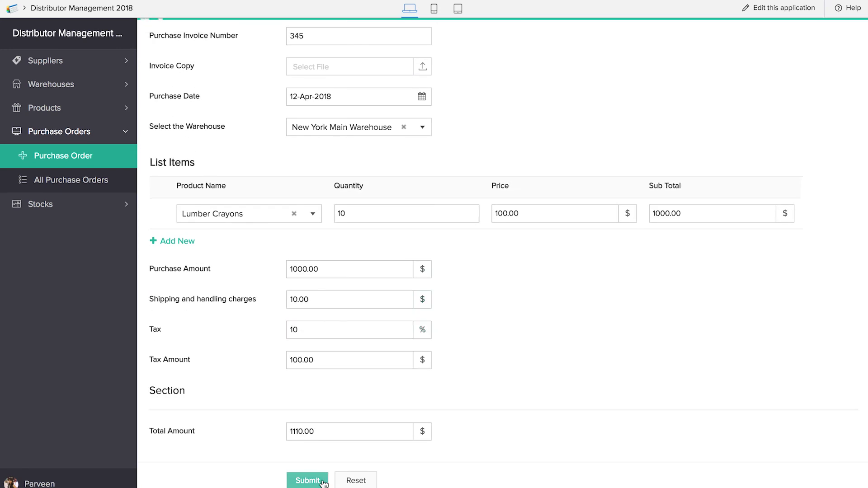
# Step: Check the purchase orders list, then view All Stocks showing 10 Lumber Crayons
pyautogui.click(86, 183)
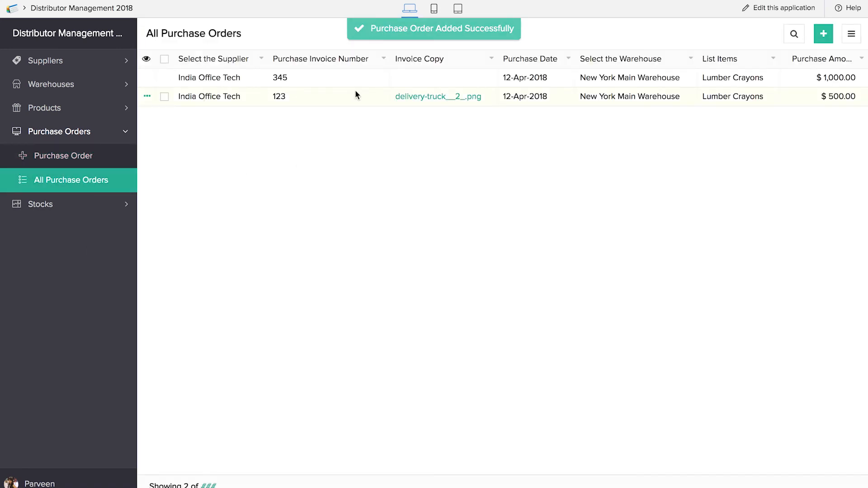
pyautogui.click(85, 212)
pyautogui.click(62, 211)
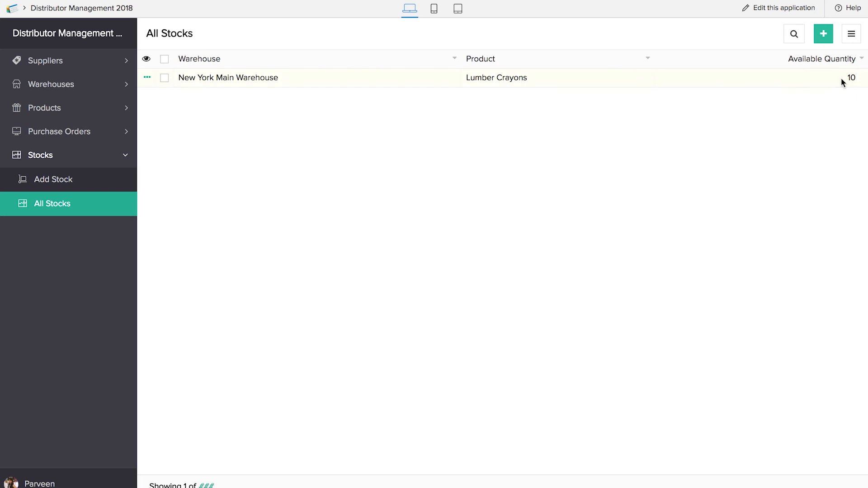
# Step: Start a purchase order from India Office Tech, invoice 312, dated 11-Apr-2018, into New York Main Warehouse
pyautogui.click(93, 132)
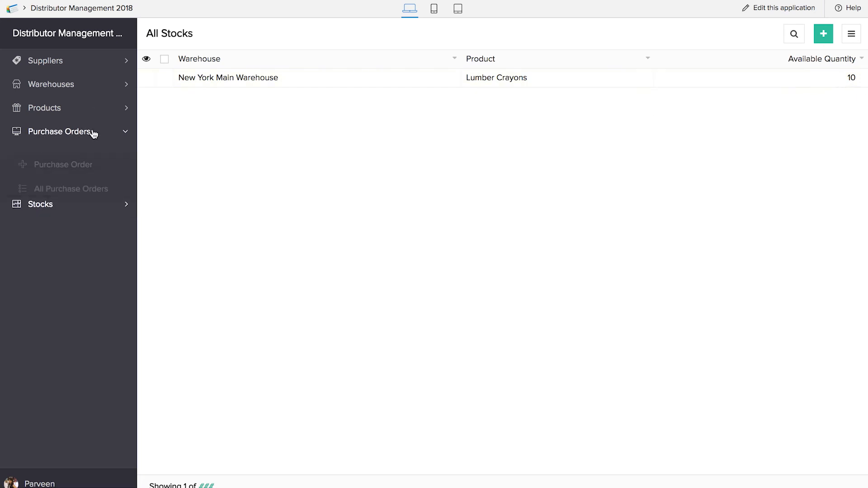
pyautogui.click(84, 156)
pyautogui.click(382, 68)
pyautogui.click(383, 87)
pyautogui.click(371, 105)
pyautogui.write('312')
pyautogui.click(372, 160)
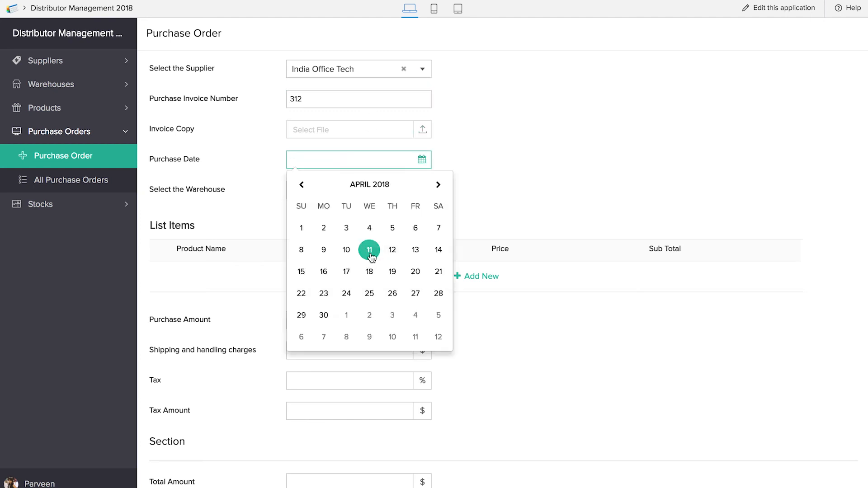
pyautogui.click(370, 251)
pyautogui.click(372, 191)
pyautogui.click(371, 211)
# Step: Add 30 Lumber Crayons, set tax to 4%, and submit the order
pyautogui.click(471, 276)
pyautogui.click(275, 278)
pyautogui.click(274, 298)
pyautogui.click(382, 278)
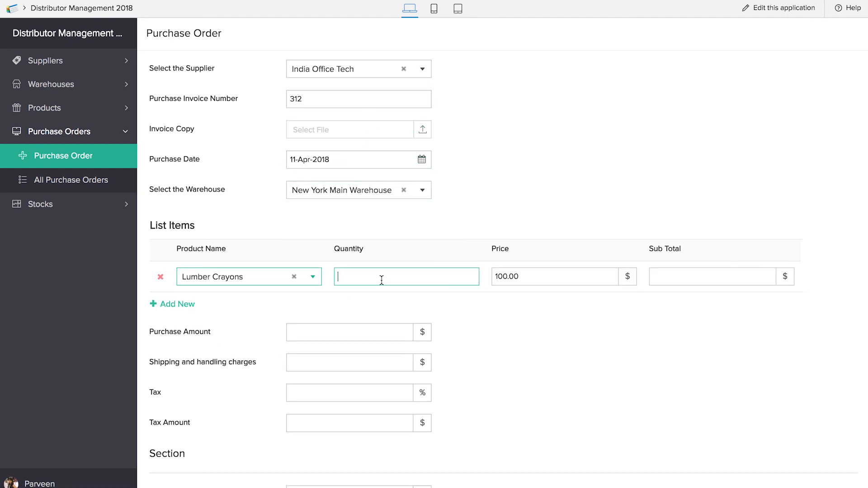
pyautogui.write('30')
pyautogui.click(504, 353)
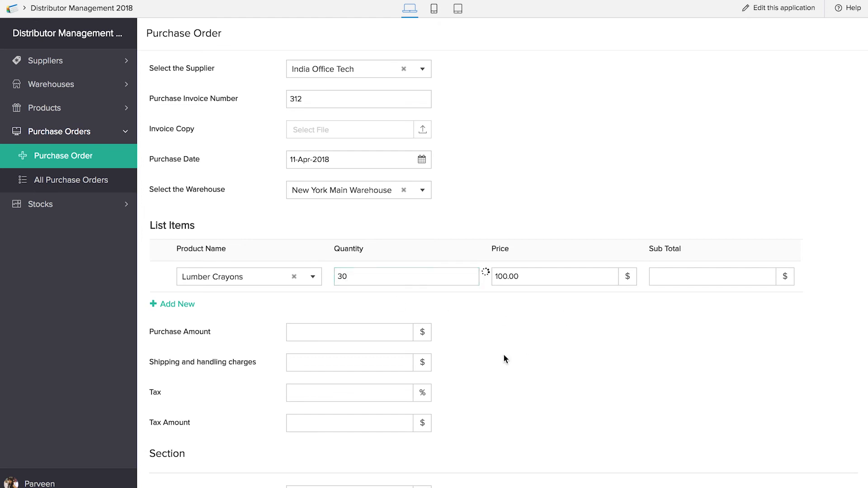
pyautogui.scroll(-2, 503, 353)
pyautogui.click(349, 334)
pyautogui.write('4')
pyautogui.click(470, 389)
pyautogui.click(327, 482)
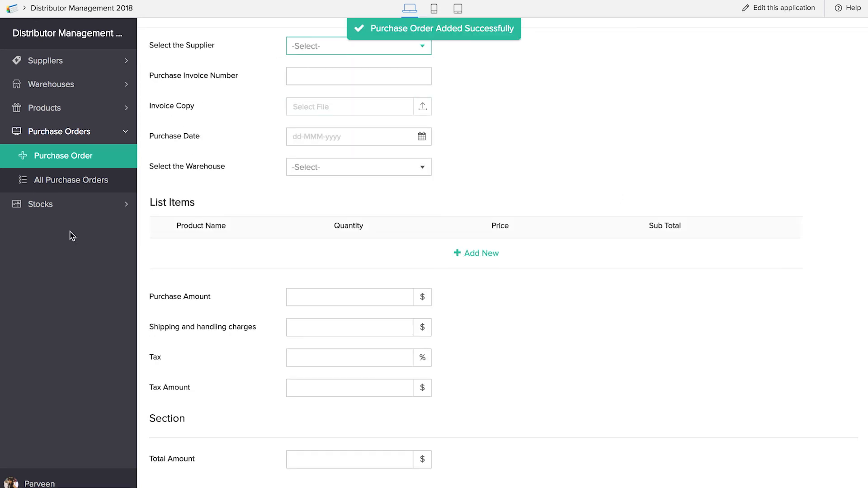
# Step: Begin a new app component from the top bar and choose the Report type
pyautogui.click(69, 205)
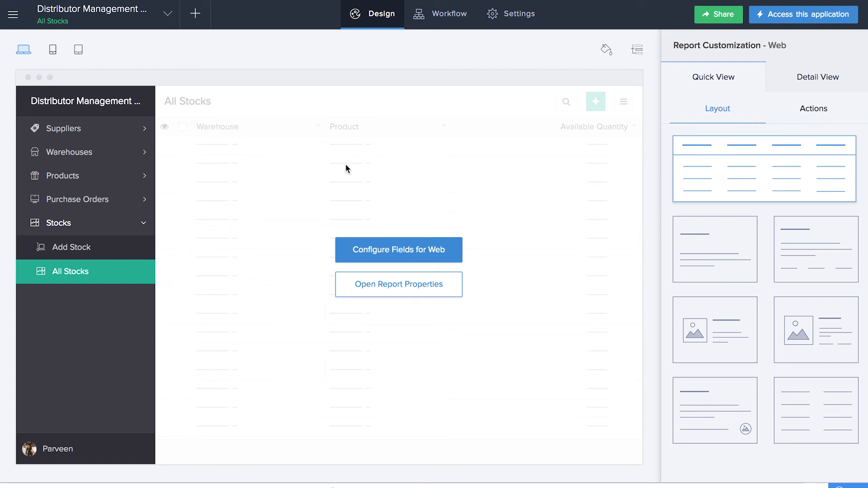
pyautogui.click(202, 19)
pyautogui.click(374, 276)
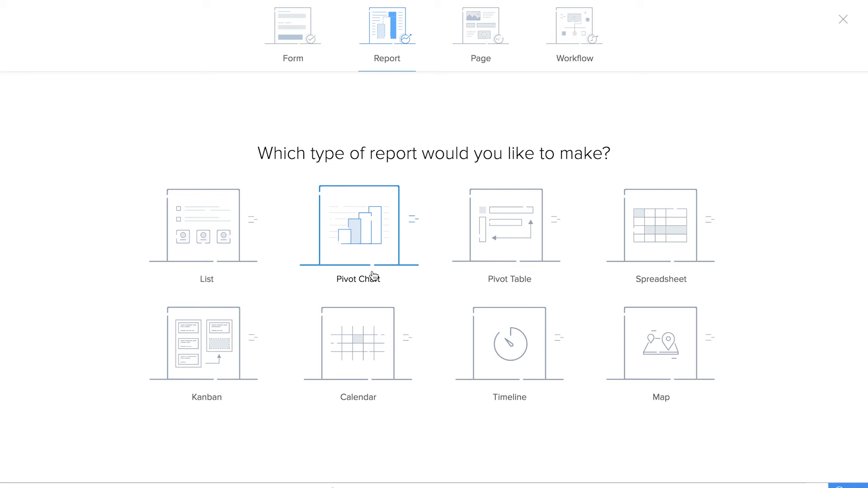
# Step: Create a pivot chart named 'Product Stock Report' based on the Add Stock form
pyautogui.click(374, 276)
pyautogui.click(414, 218)
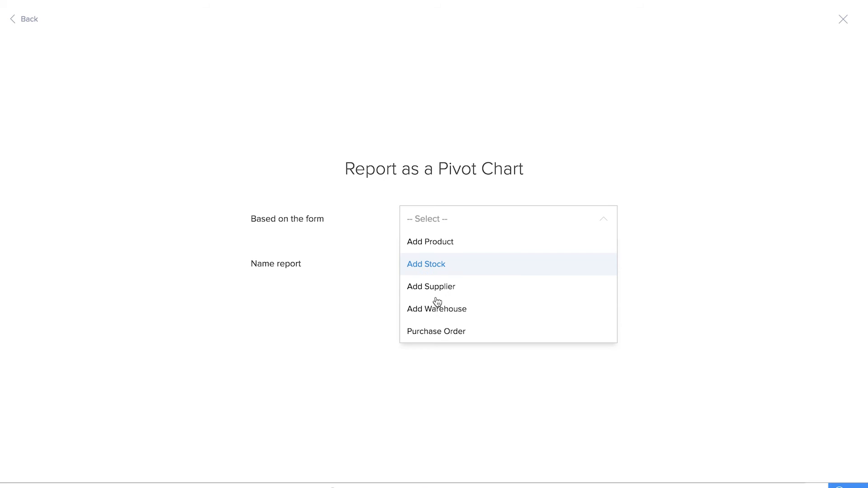
pyautogui.click(434, 271)
pyautogui.click(435, 273)
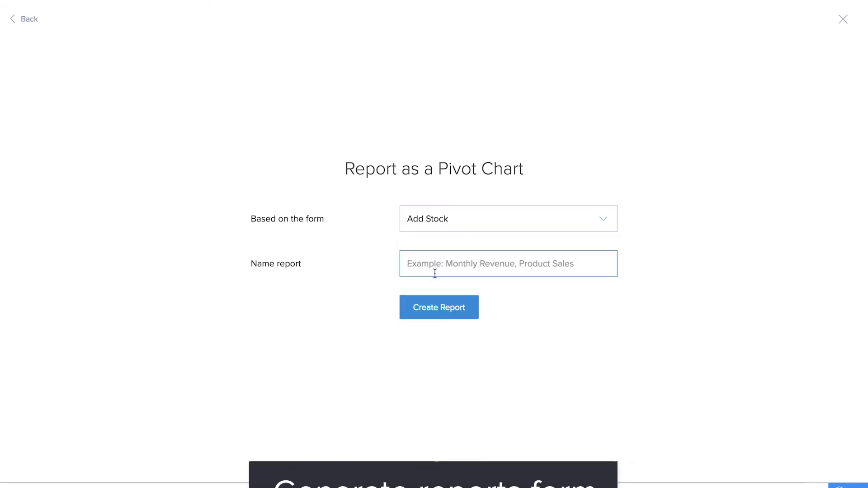
pyautogui.write('Product Stock Report')
pyautogui.click(466, 311)
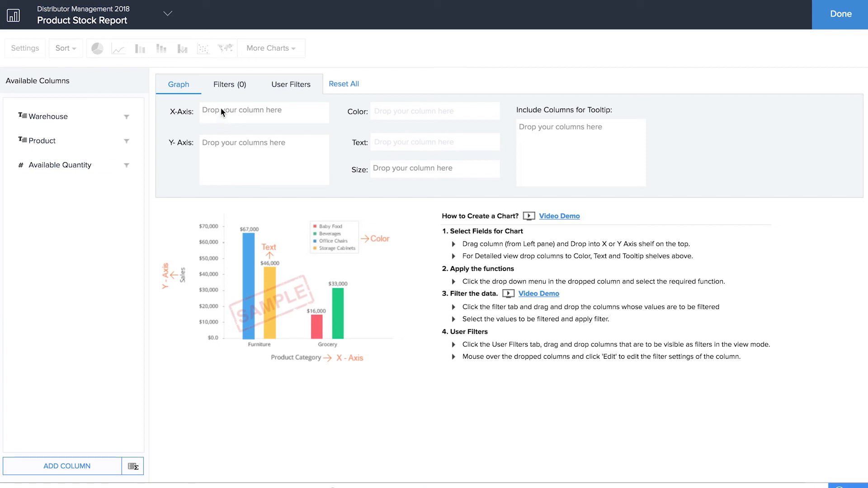
# Step: Plot Warehouse on the X-axis against a normal Count of Product and generate the graph
pyautogui.moveTo(36, 117); pyautogui.dragTo(219, 116)
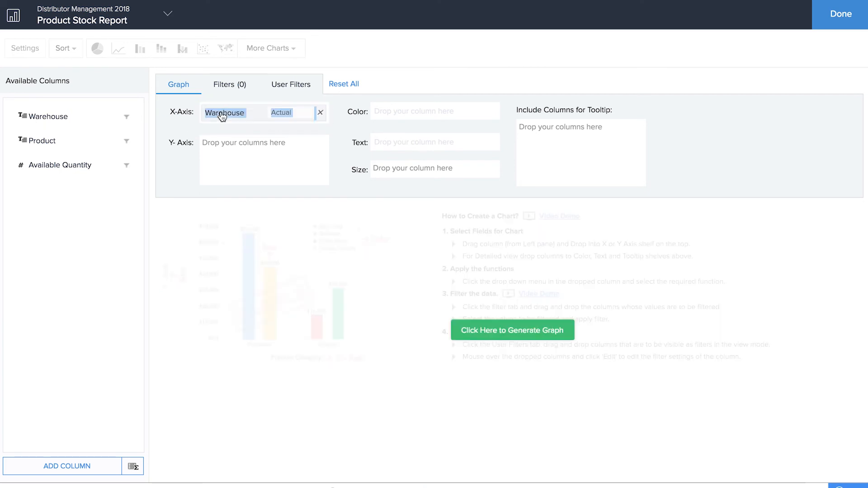
pyautogui.moveTo(61, 143); pyautogui.dragTo(251, 149)
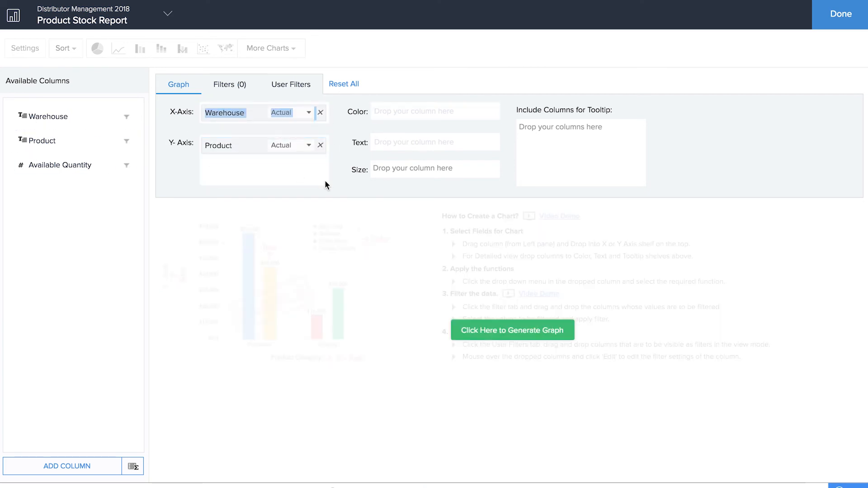
pyautogui.click(298, 117)
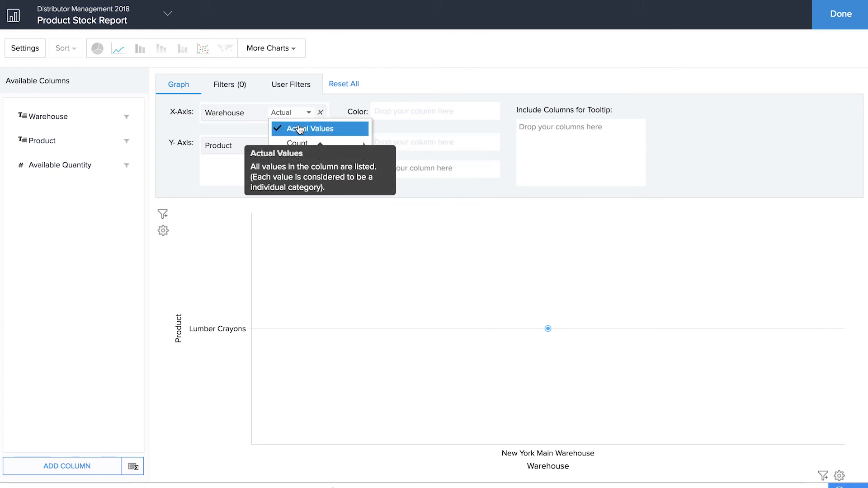
pyautogui.click(300, 129)
pyautogui.click(306, 146)
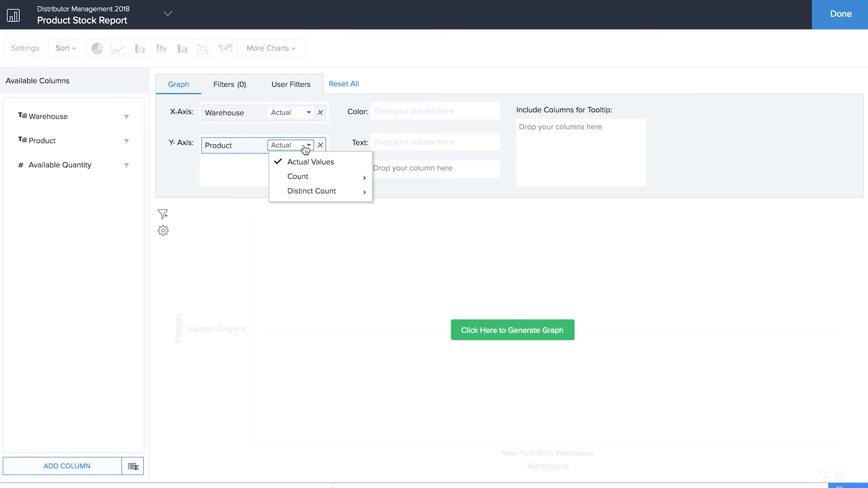
pyautogui.moveTo(306, 179)
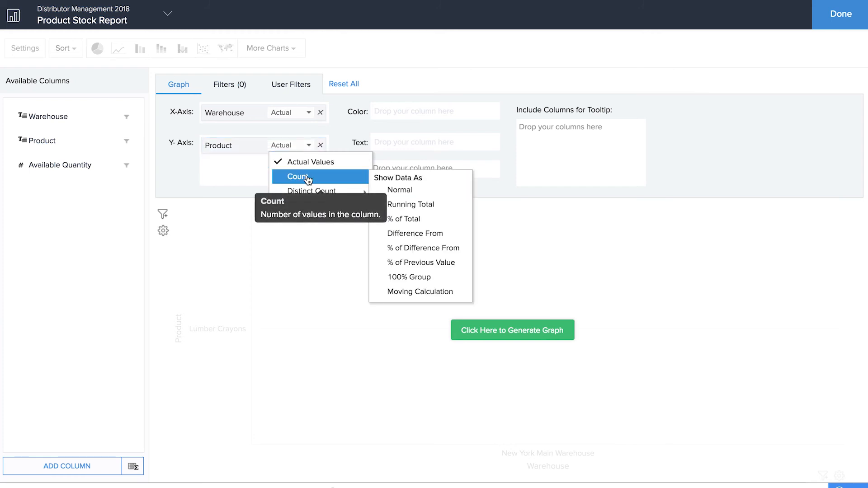
pyautogui.click(384, 191)
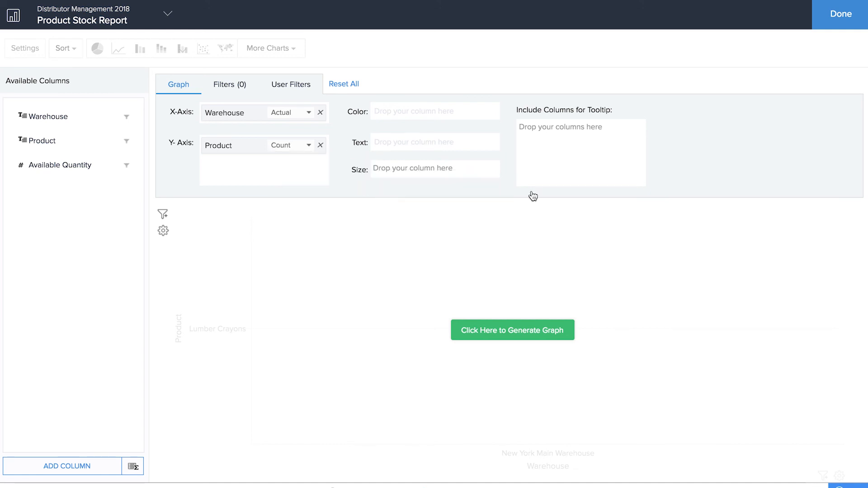
pyautogui.click(530, 333)
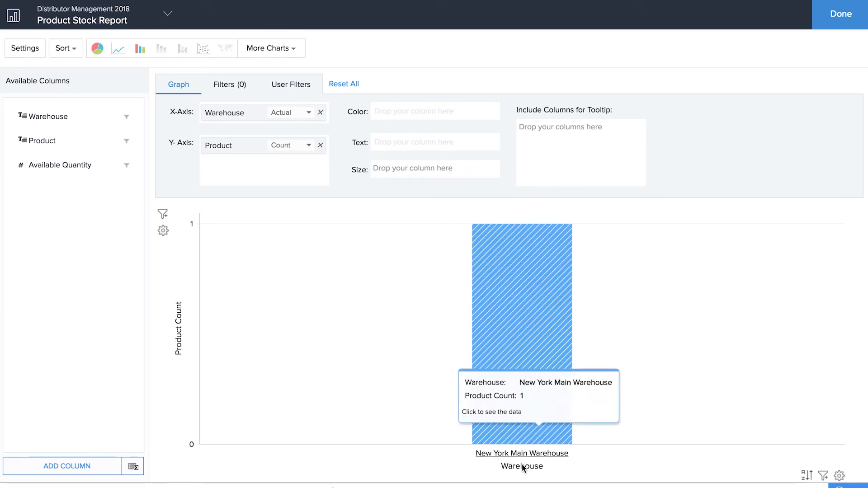
pyautogui.moveTo(547, 333)
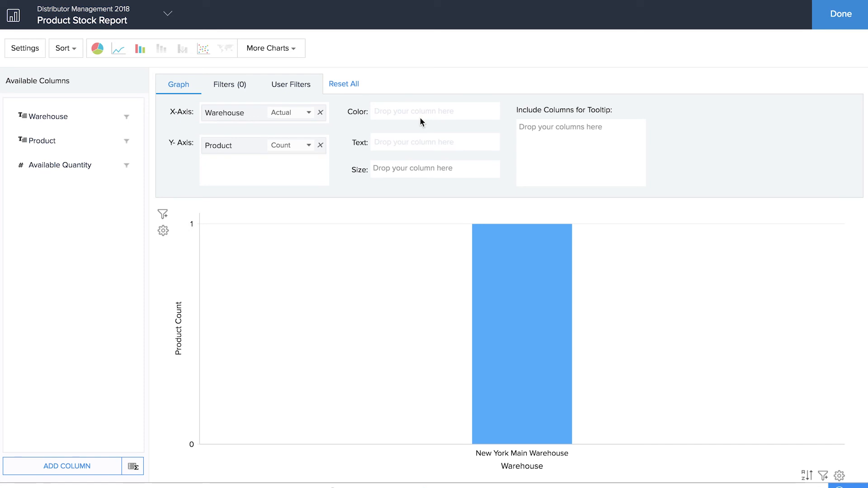
# Step: Add Available Quantity to the Y-axis, revert Product to actual values, regenerate, and inspect the Lumber Crayons data point
pyautogui.moveTo(77, 165); pyautogui.dragTo(260, 159)
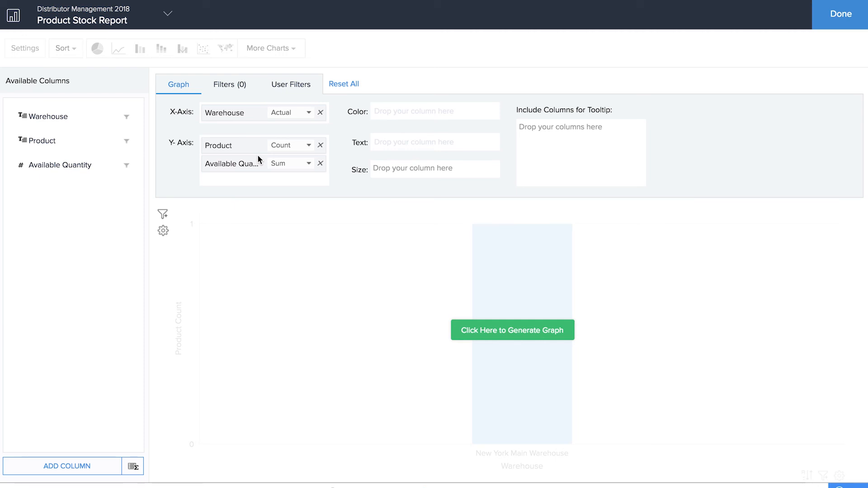
pyautogui.click(290, 147)
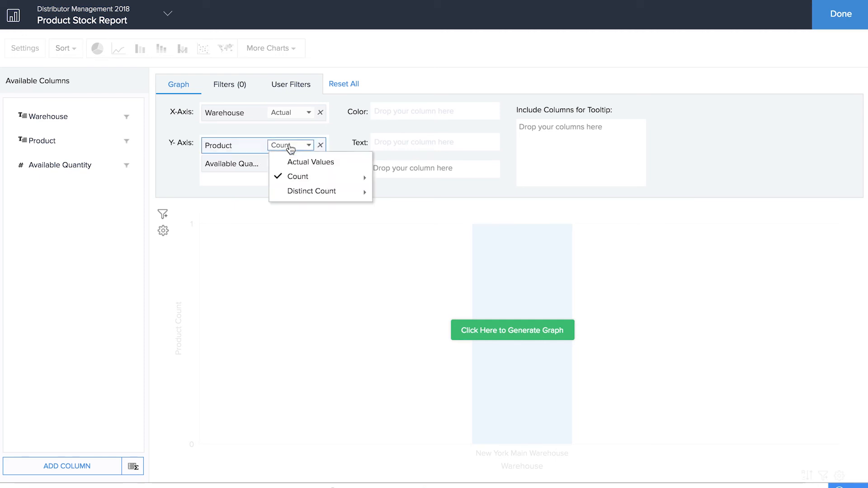
pyautogui.click(293, 162)
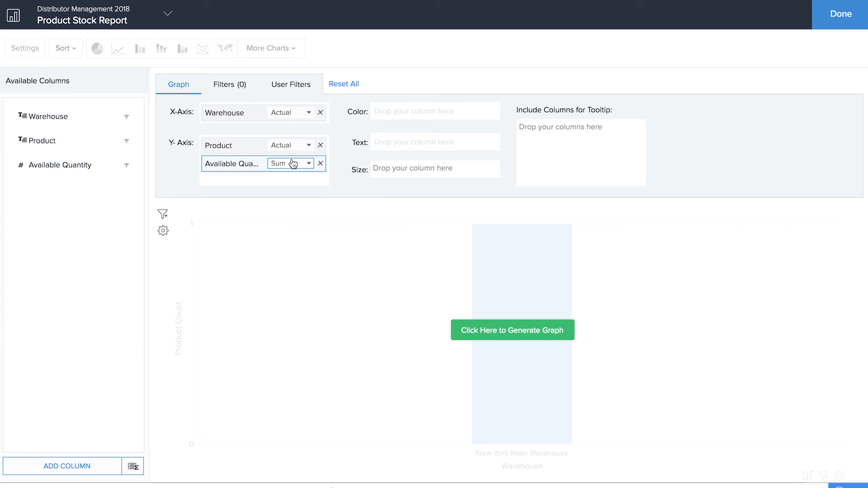
pyautogui.click(493, 332)
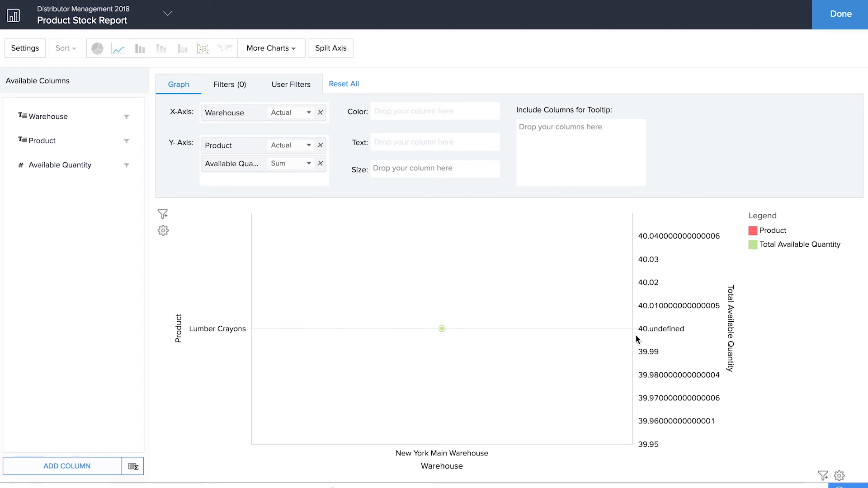
pyautogui.click(442, 329)
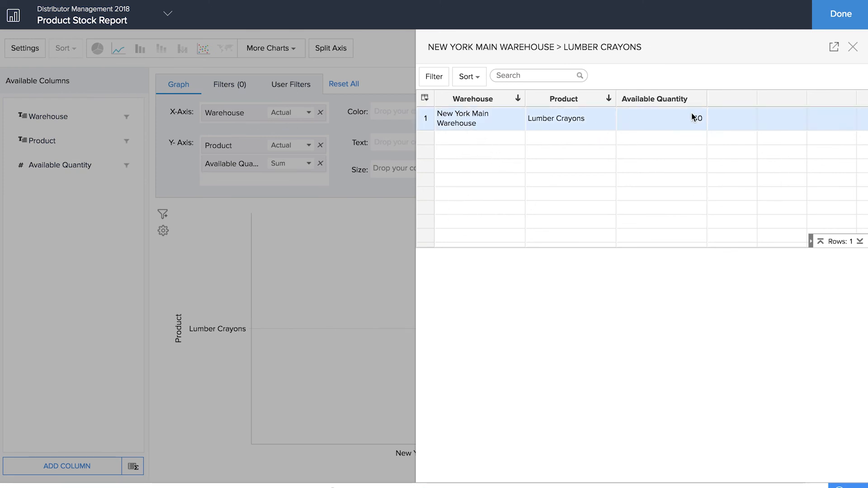
pyautogui.click(862, 47)
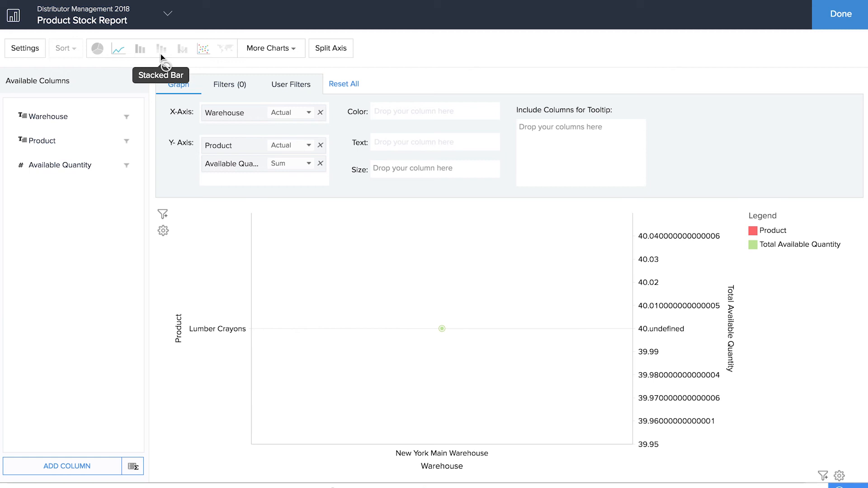
# Step: Review the Product Stock Report properties, close them, and finish editing the report
pyautogui.click(89, 466)
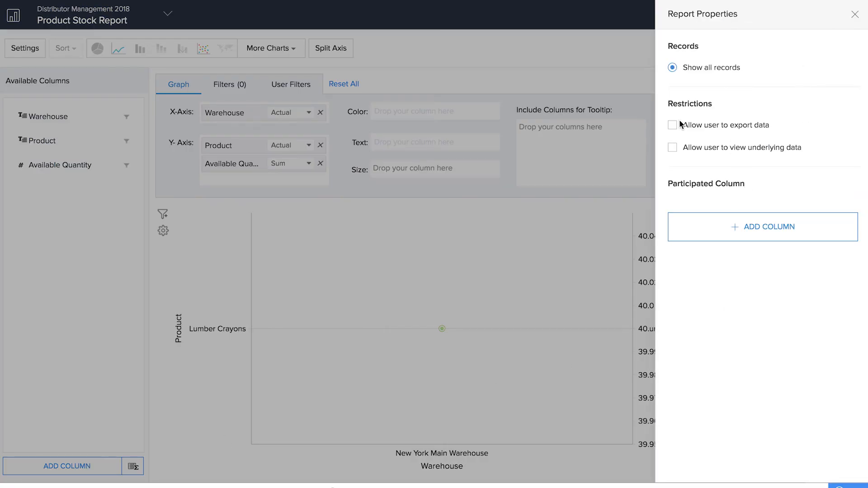
pyautogui.click(854, 15)
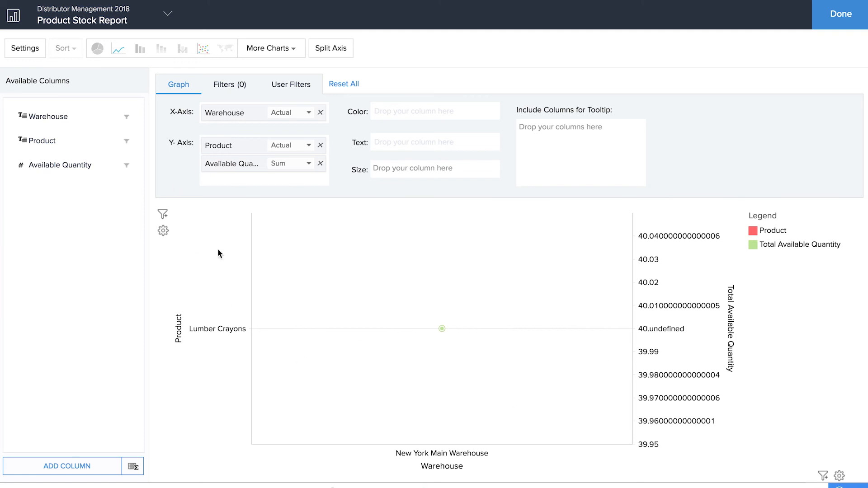
pyautogui.click(837, 17)
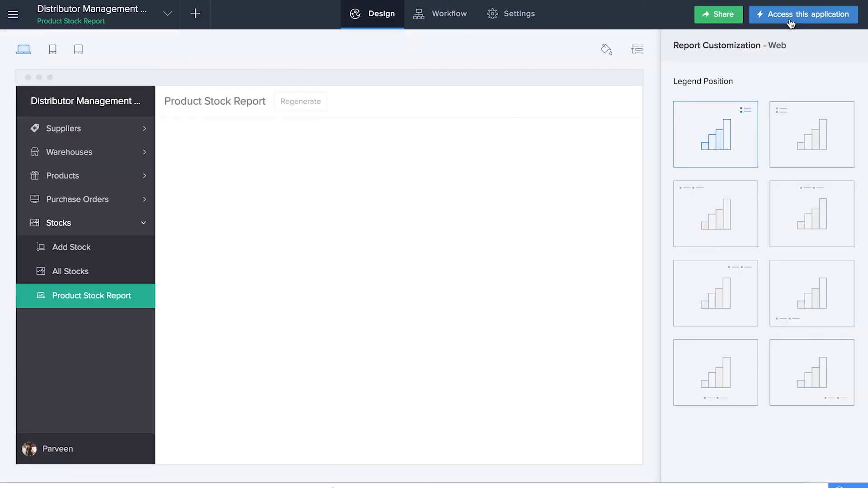
# Step: Switch the Distributor Management app to live mode
pyautogui.click(791, 18)
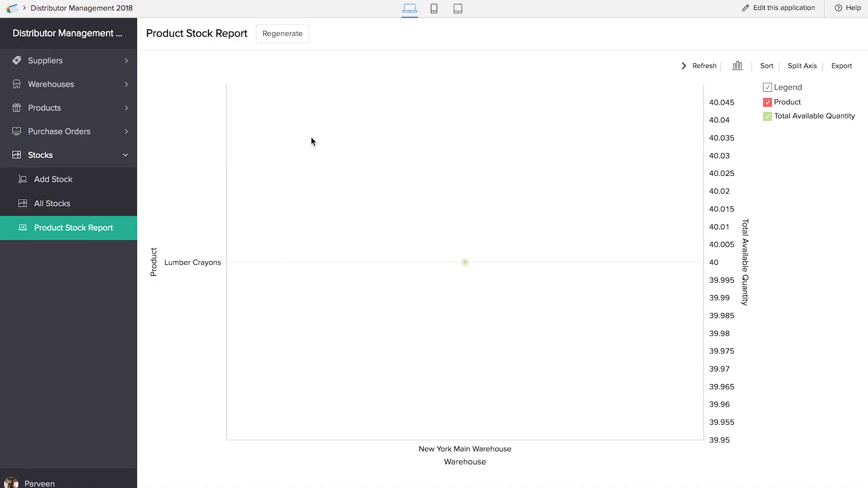
# Step: Add supplier Delhi Brokers with the supplier's e-mail and code 20987, then open Add Warehouse
pyautogui.click(56, 63)
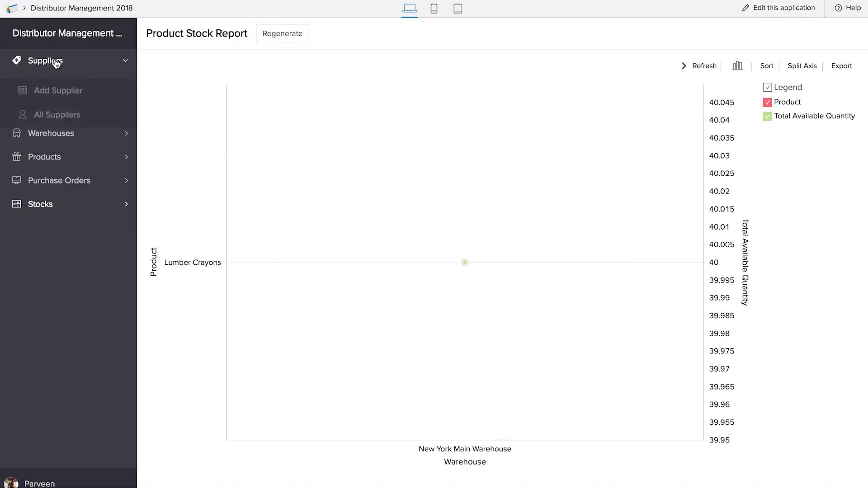
pyautogui.click(54, 94)
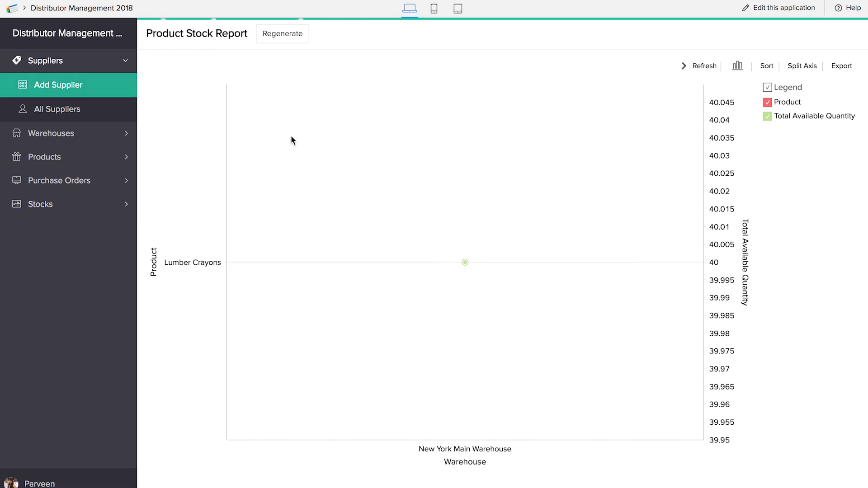
pyautogui.write('Delhi Brokers')
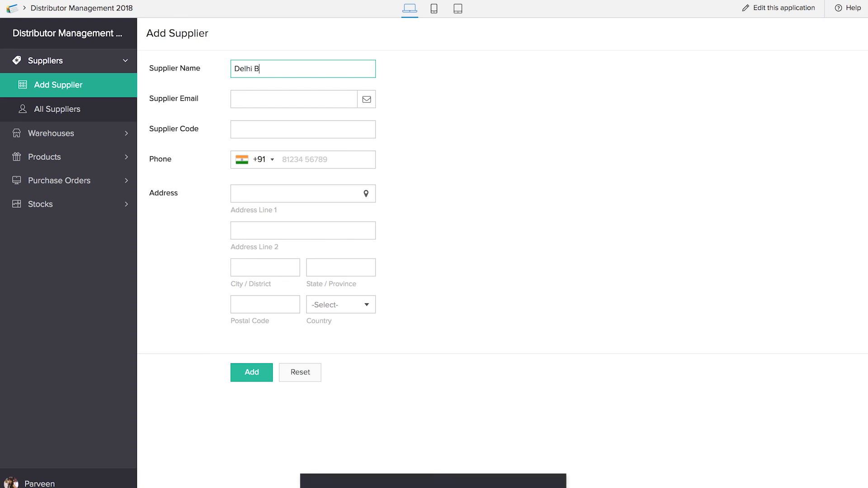
pyautogui.click(292, 93)
pyautogui.click(295, 130)
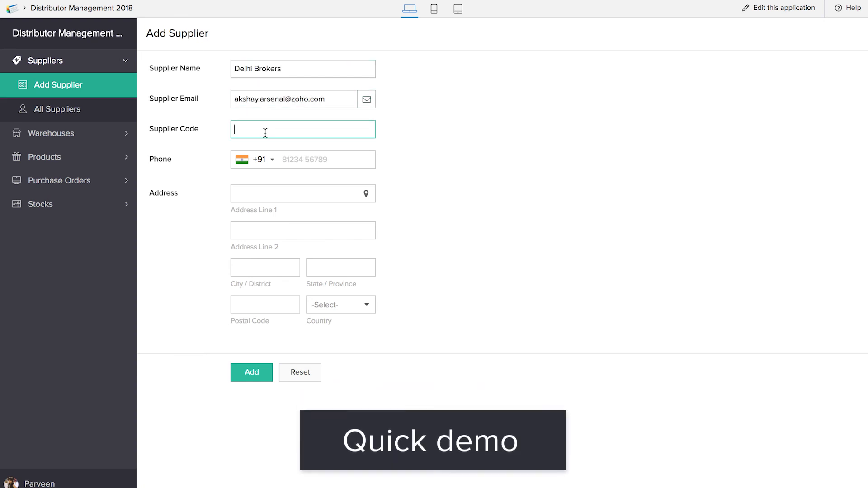
pyautogui.write('20987')
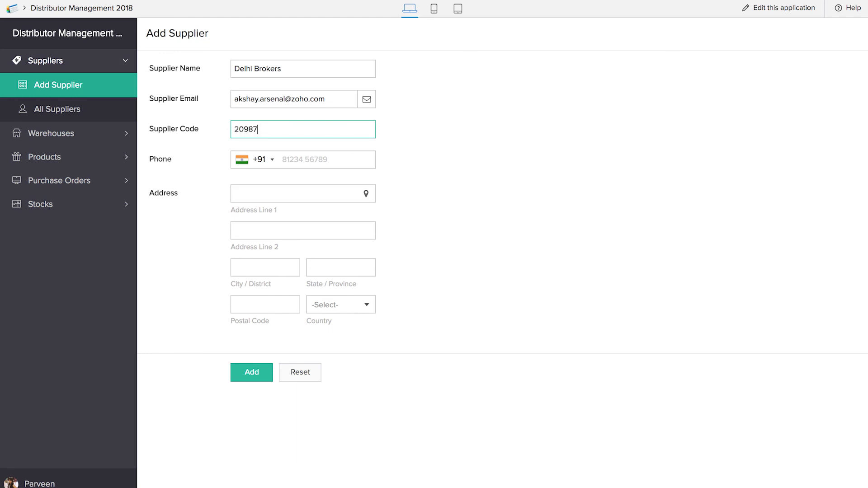
pyautogui.click(261, 380)
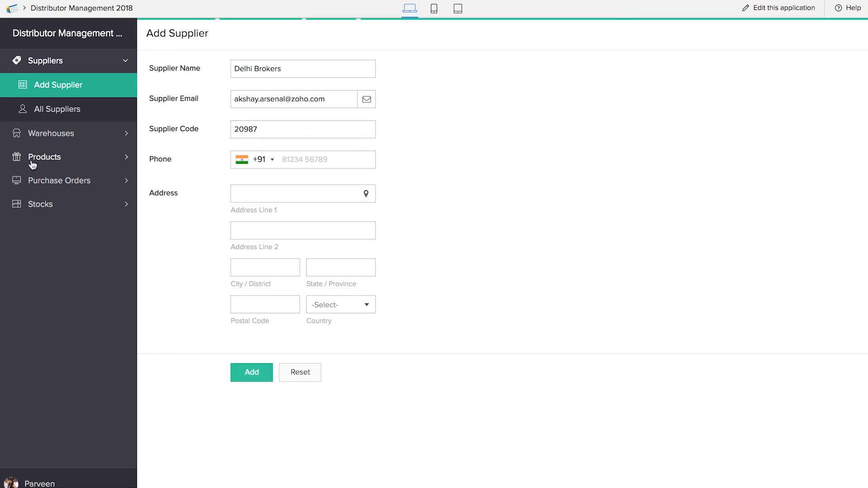
pyautogui.click(53, 134)
pyautogui.click(58, 113)
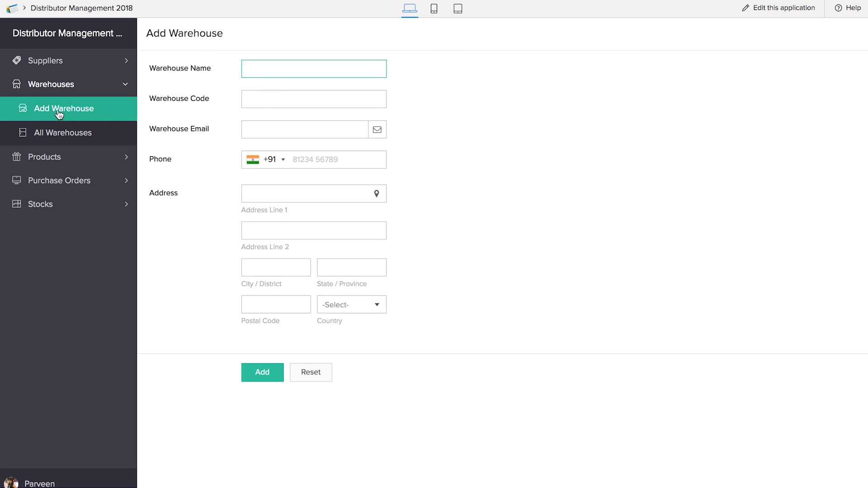
# Step: Add warehouse Chennai Beach Wh with code Wh03 and the warehouse contact's e-mail
pyautogui.write('Chennai Beach Wh')
pyautogui.click(273, 99)
pyautogui.write('Wh03')
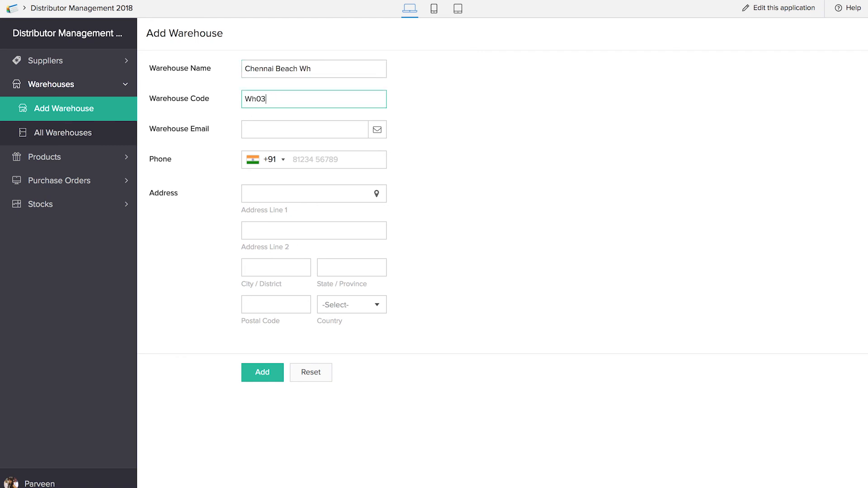
pyautogui.click(285, 125)
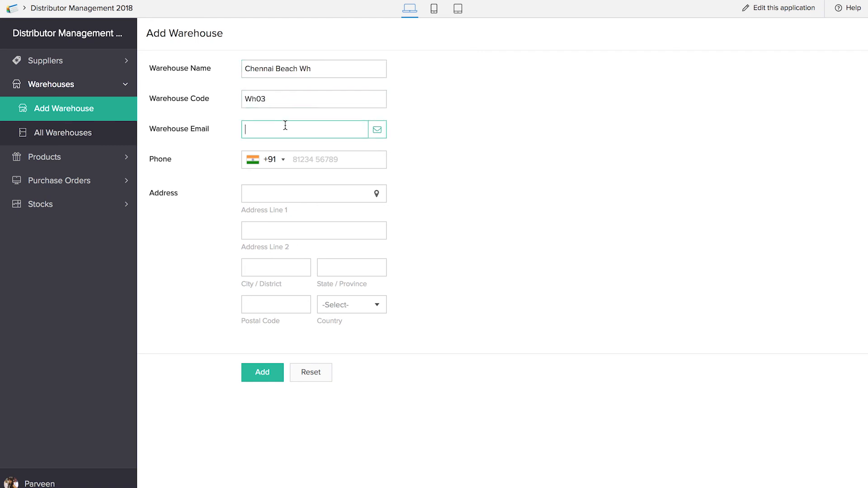
pyautogui.click(269, 377)
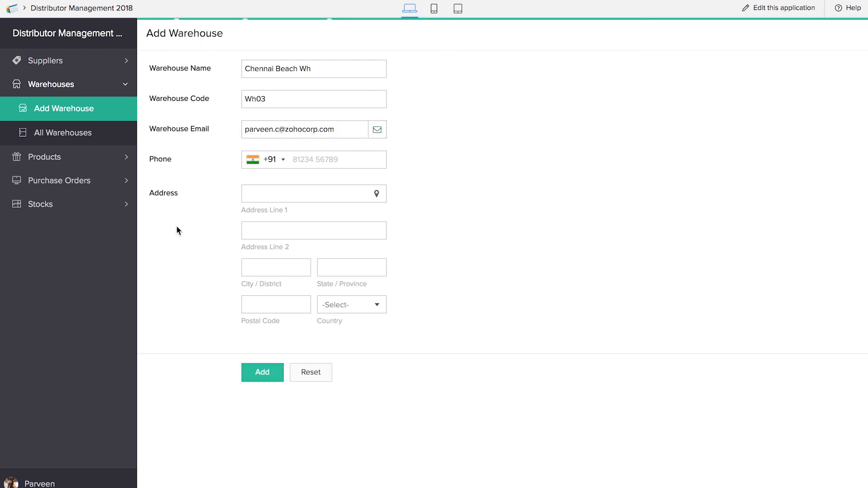
# Step: View the All Suppliers list, then the All Warehouses list showing the new warehouse
pyautogui.click(69, 62)
pyautogui.click(71, 109)
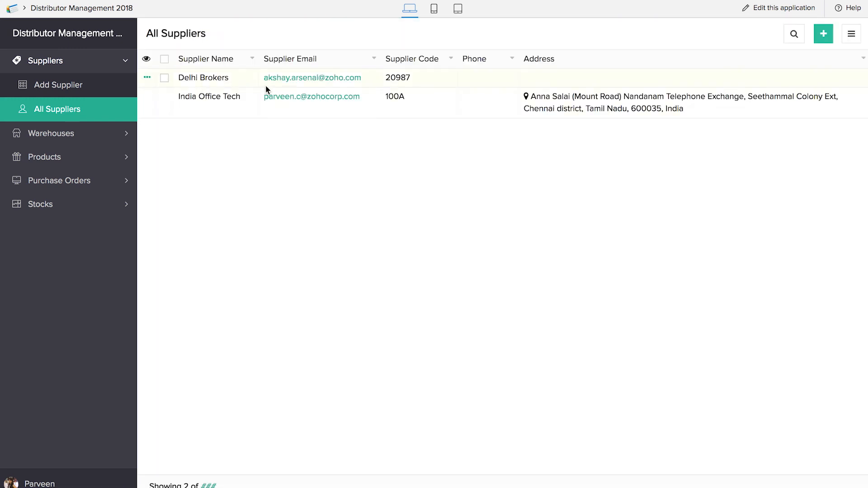
pyautogui.click(74, 136)
pyautogui.click(73, 137)
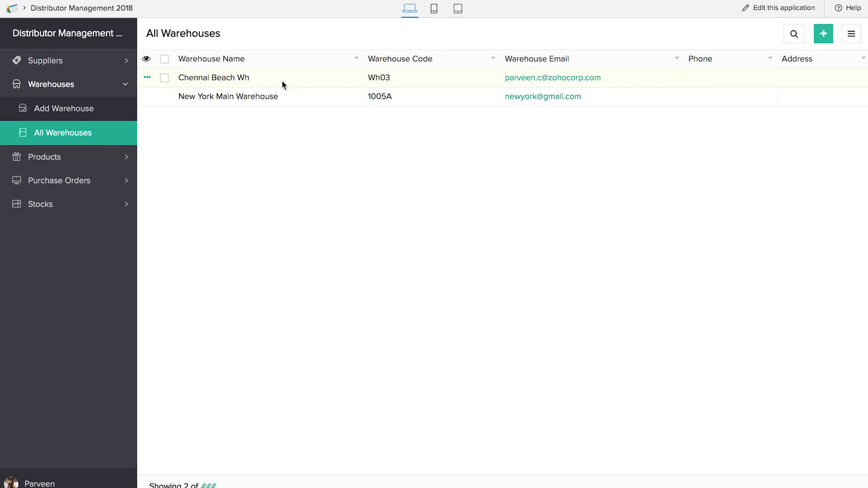
# Step: Start a new product with code 342, name Icecream, and category Other described as Food
pyautogui.click(54, 158)
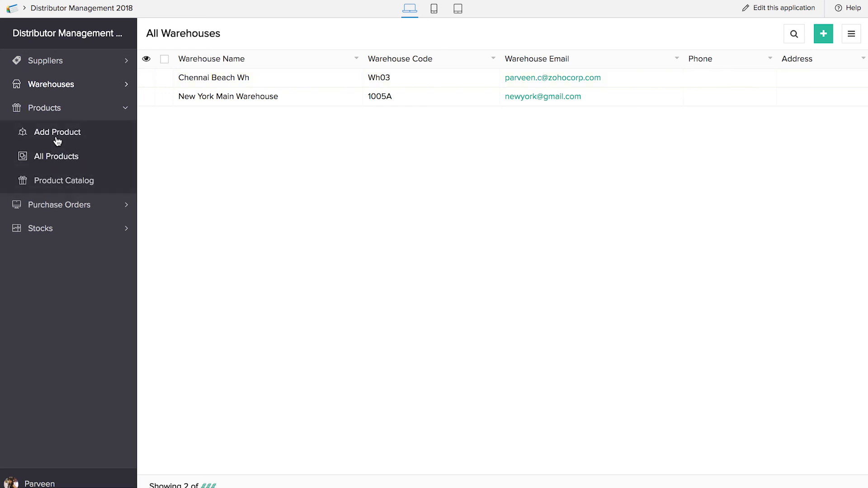
pyautogui.click(57, 135)
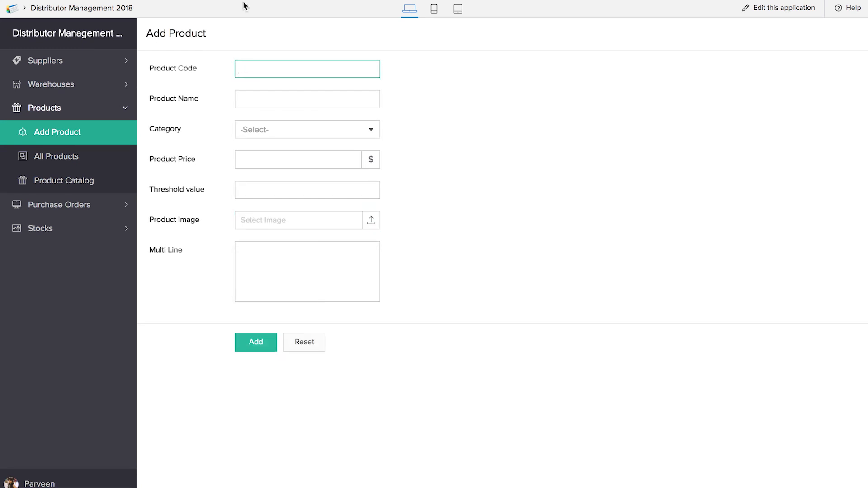
pyautogui.write('342')
pyautogui.click(266, 99)
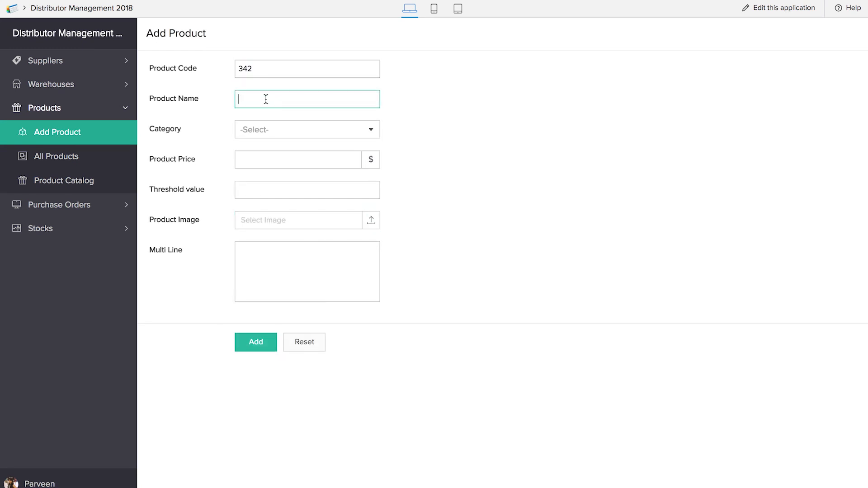
pyautogui.write('Icecream')
pyautogui.click(285, 130)
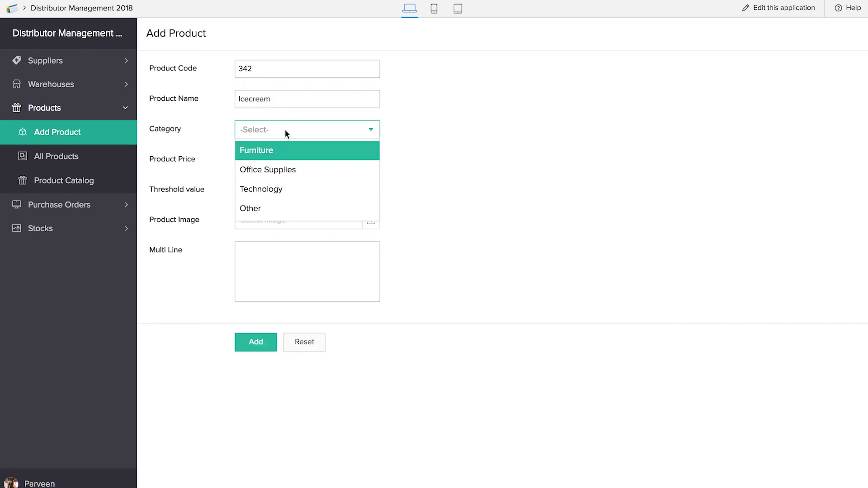
pyautogui.click(281, 208)
pyautogui.click(276, 162)
pyautogui.write('Food')
# Step: Give it price 12, threshold 10 and the lotus_flowers-wide.jpg image, save, and view All Products
pyautogui.click(290, 193)
pyautogui.write('12')
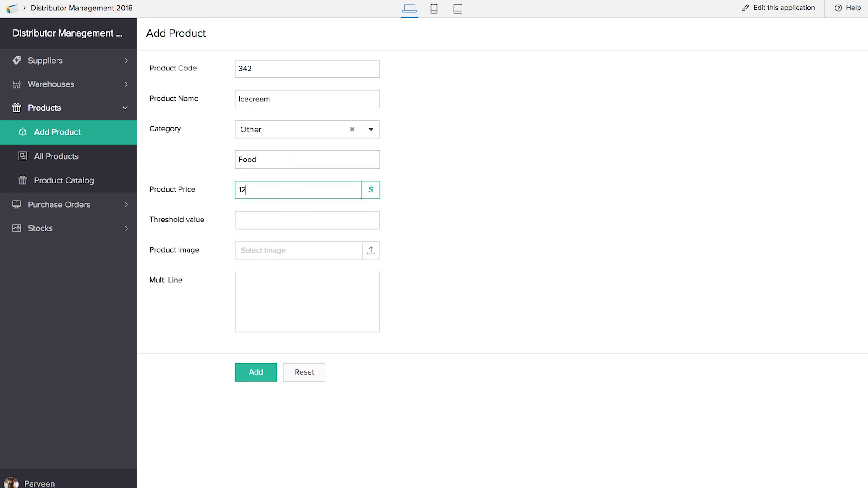
pyautogui.click(296, 218)
pyautogui.write('10')
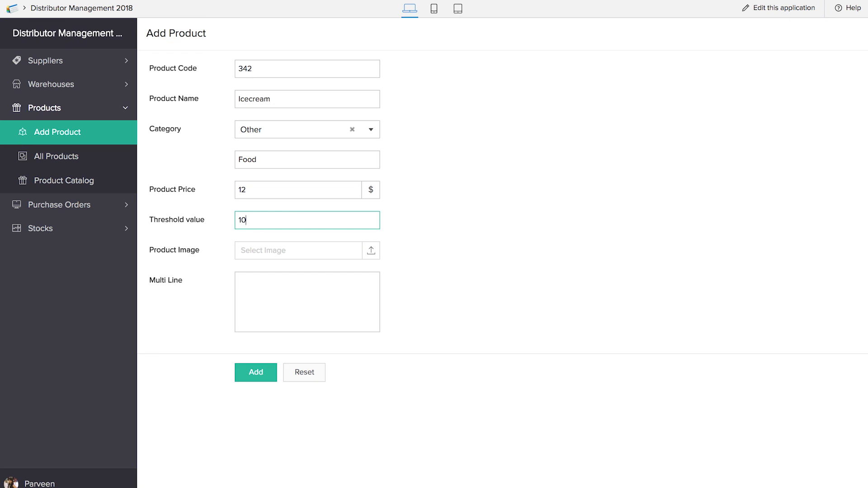
pyautogui.click(305, 252)
pyautogui.doubleClick(310, 121)
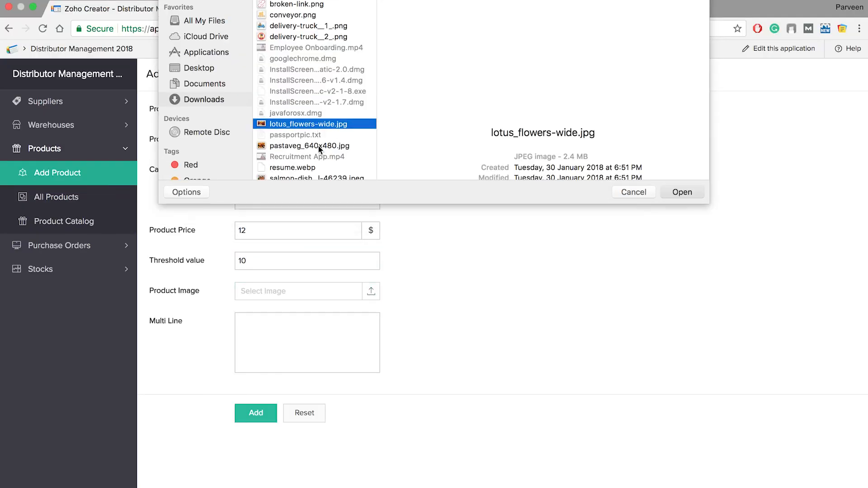
pyautogui.click(256, 372)
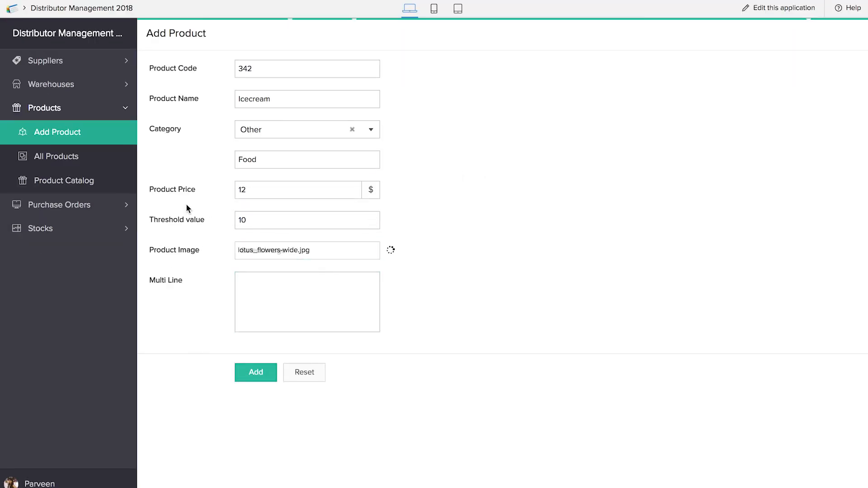
pyautogui.click(82, 157)
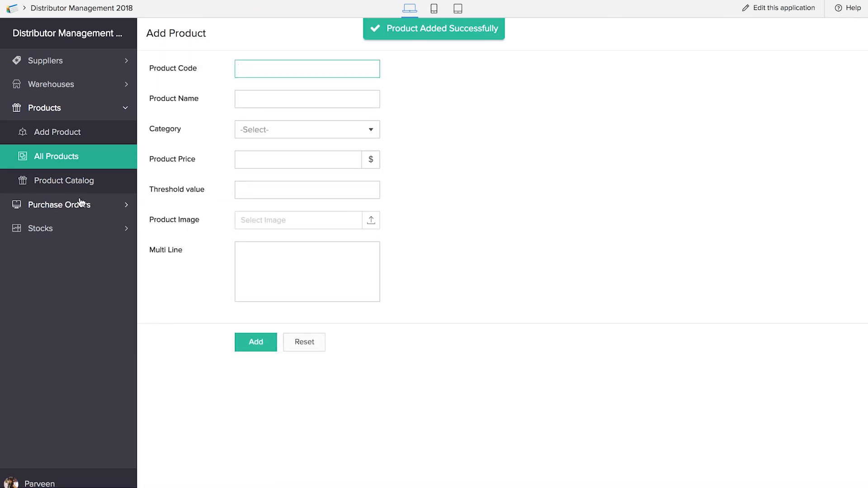
pyautogui.click(85, 164)
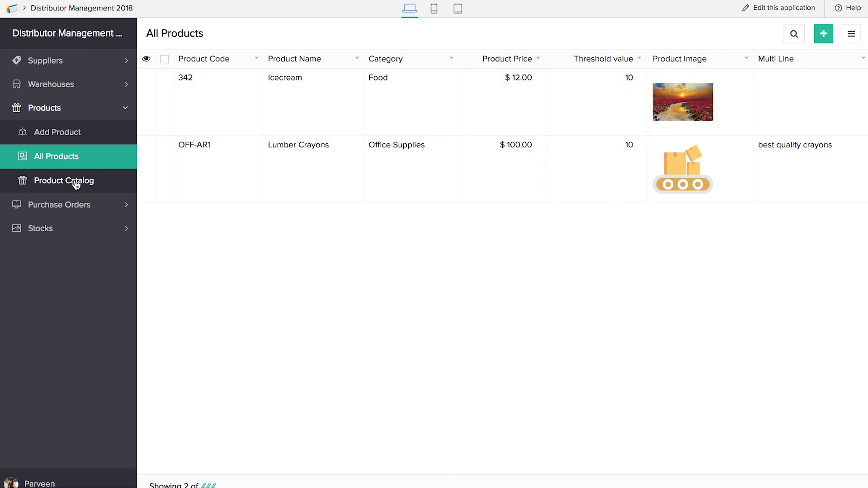
# Step: Confirm 342 Icecream sits under Others in the Product Catalog board, then start a new Purchase Order
pyautogui.click(45, 182)
pyautogui.hscroll(1, 562, 220)
pyautogui.hscroll(5, 562, 220)
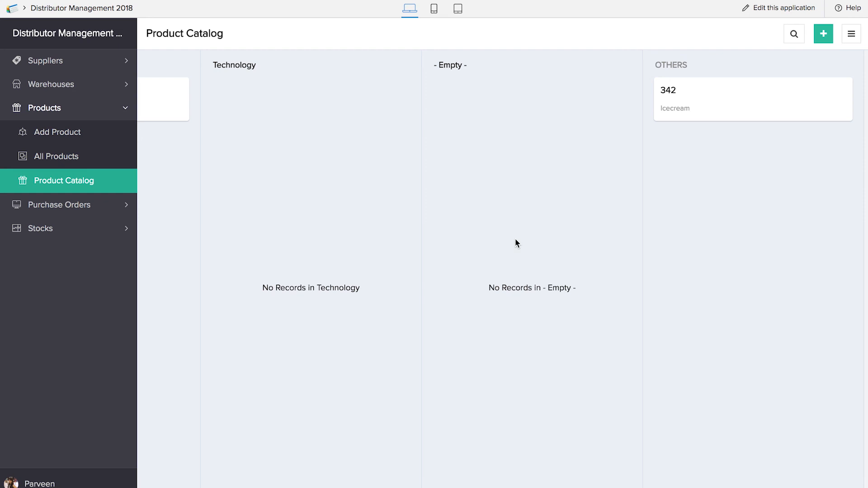
pyautogui.hscroll(-5, 516, 239)
pyautogui.hscroll(5, 515, 240)
pyautogui.hscroll(-5, 514, 239)
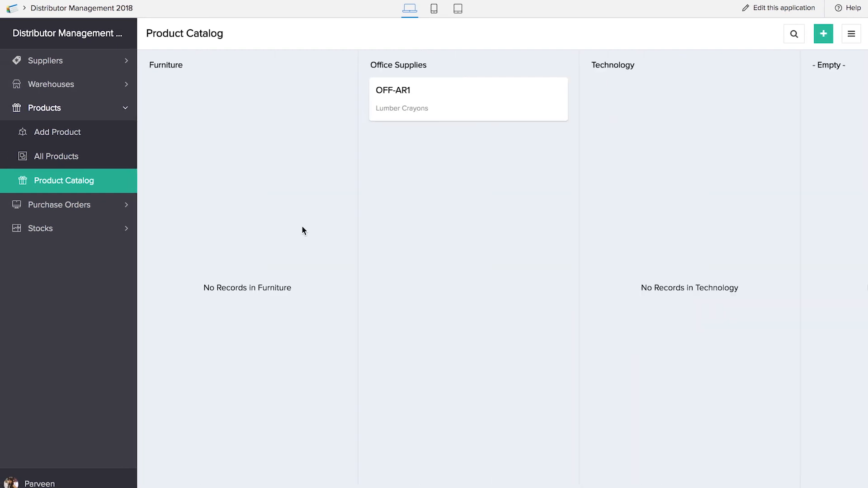
pyautogui.click(69, 206)
pyautogui.click(72, 160)
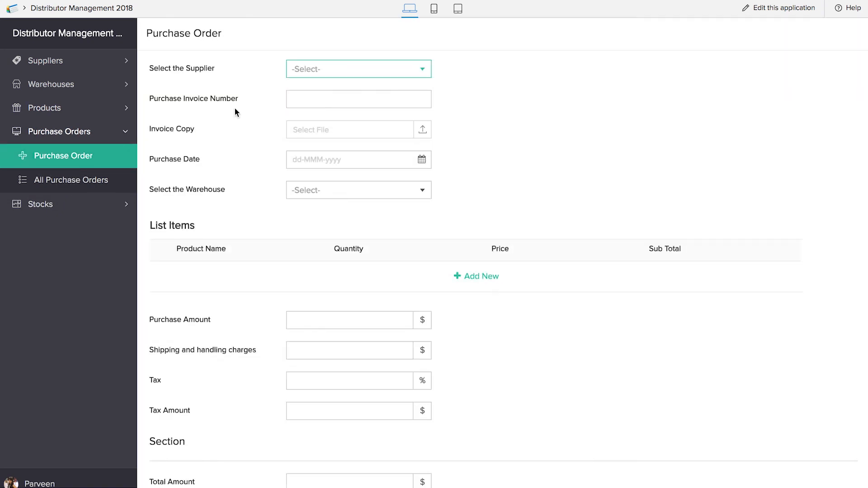
# Step: Set supplier Delhi Brokers, invoice 66yvvb, the delivery truck image as invoice copy, date 13-Apr-2018, warehouse Chennai Beach Wh
pyautogui.click(319, 64)
pyautogui.click(322, 91)
pyautogui.write('66yvvb')
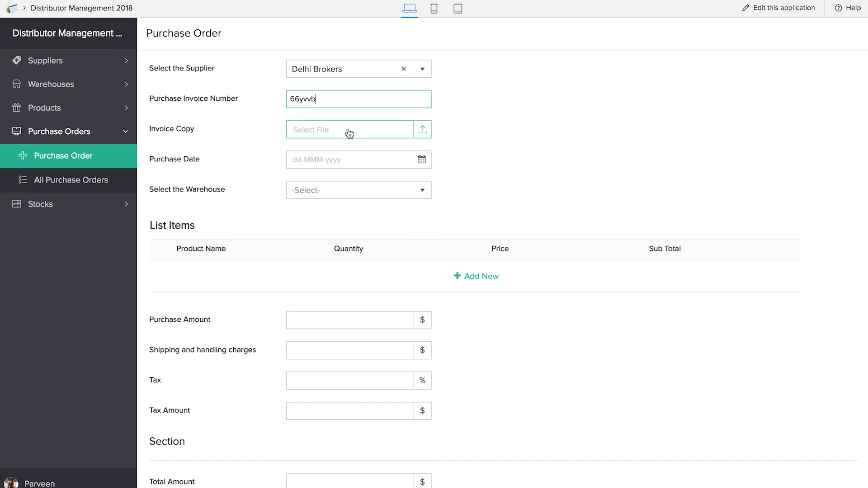
pyautogui.click(349, 130)
pyautogui.doubleClick(300, 60)
pyautogui.click(348, 159)
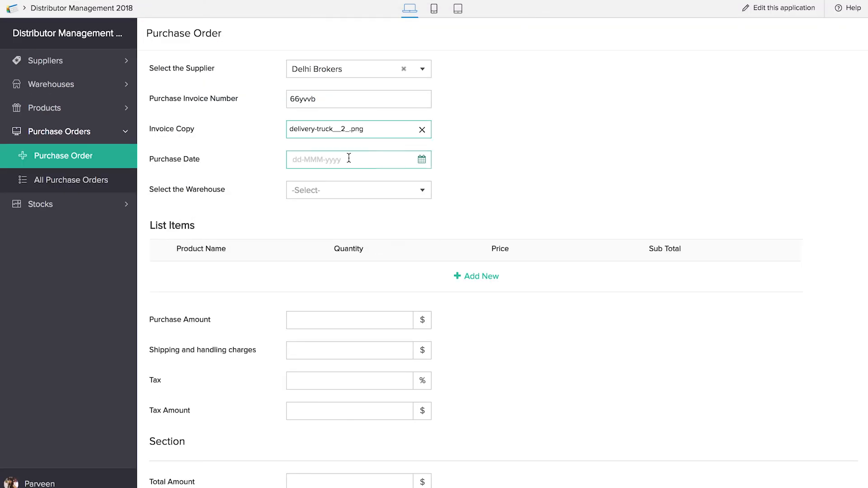
pyautogui.click(415, 248)
pyautogui.click(358, 190)
pyautogui.click(344, 222)
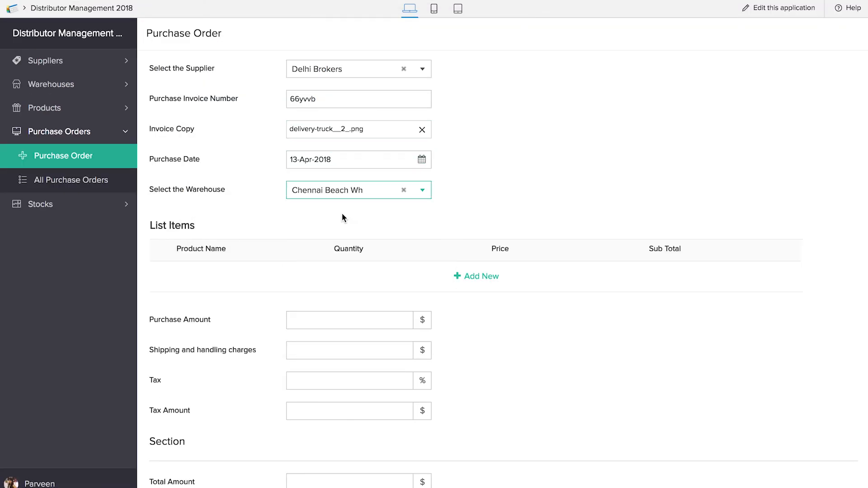
# Step: Add a line item for Icecream with quantity 10
pyautogui.click(470, 277)
pyautogui.click(237, 279)
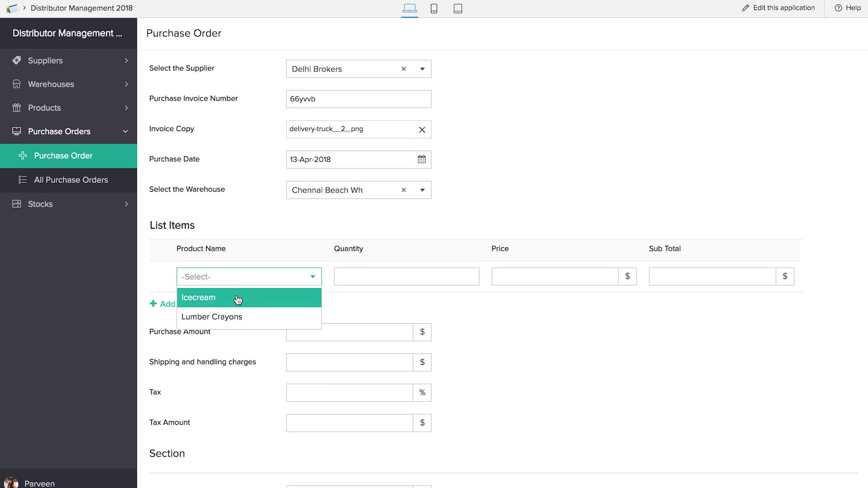
pyautogui.click(238, 298)
pyautogui.click(368, 273)
pyautogui.write('10')
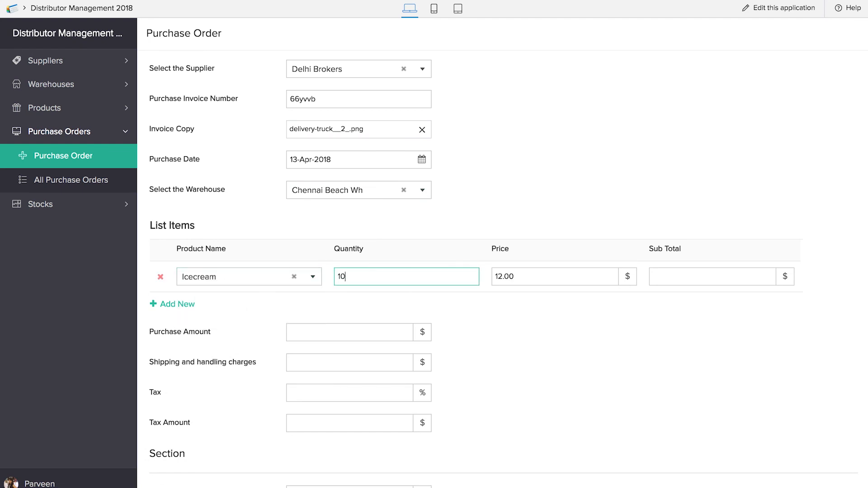
pyautogui.click(560, 373)
# Step: Enter shipping charges of 2 and 12% tax, then submit the order for a 136.40 total
pyautogui.scroll(-2, 560, 374)
pyautogui.click(381, 303)
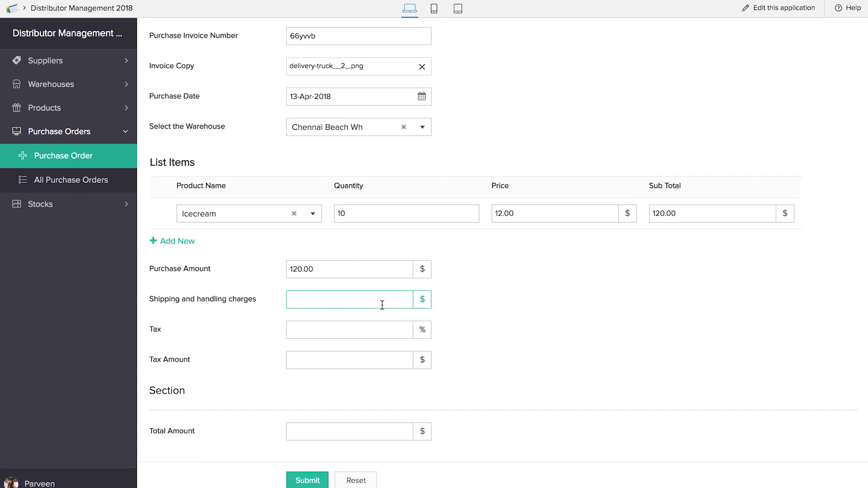
pyautogui.write('2')
pyautogui.press('Tab')
pyautogui.write('12')
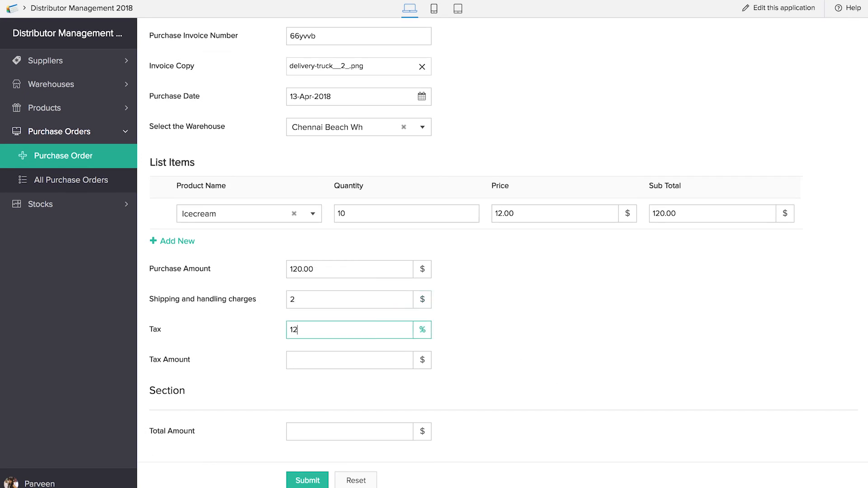
pyautogui.click(615, 340)
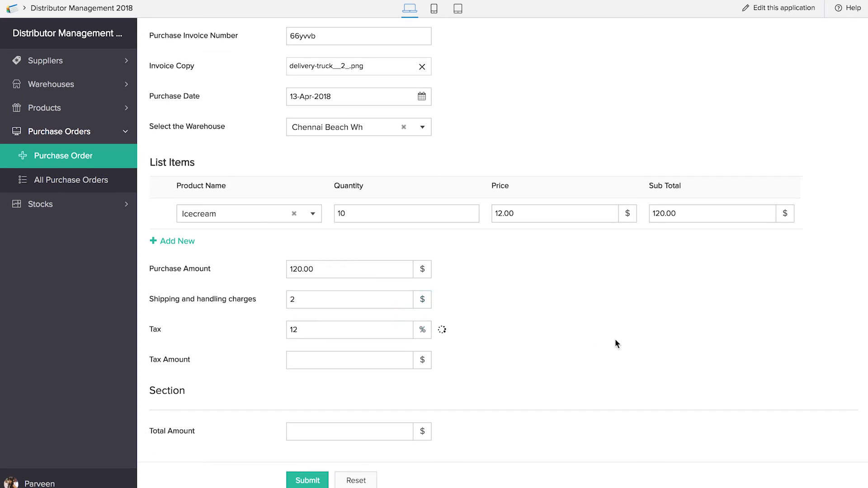
pyautogui.click(316, 482)
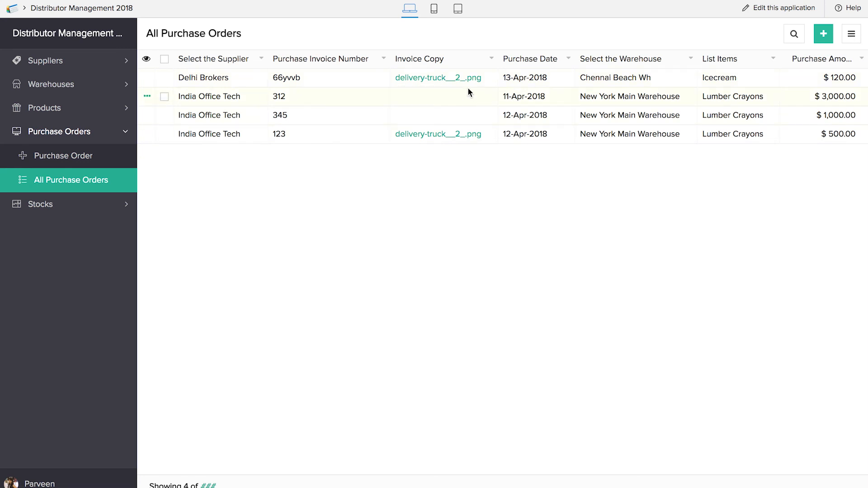
pyautogui.click(76, 212)
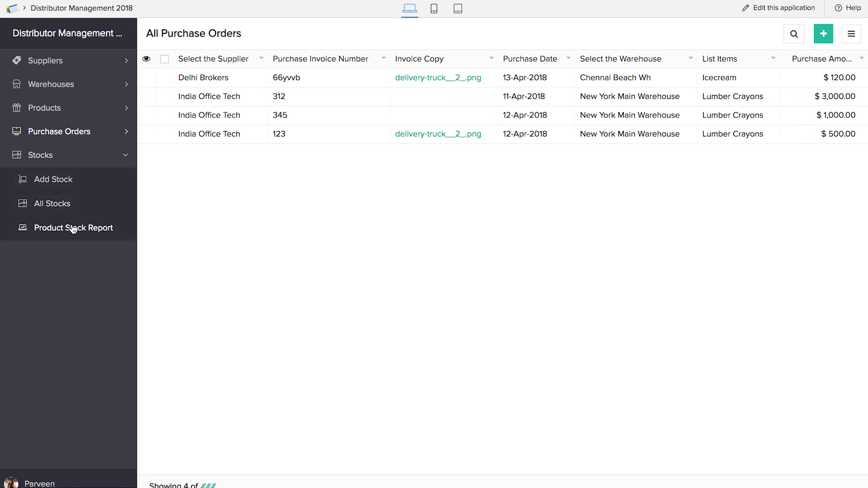
# Step: Regenerate the Product Stock Report and refresh it with the latest stock data
pyautogui.click(74, 229)
pyautogui.click(281, 33)
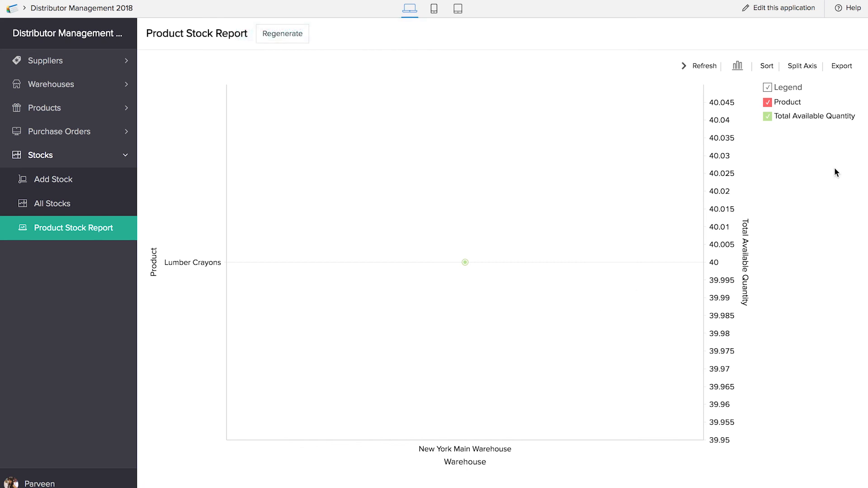
pyautogui.click(700, 71)
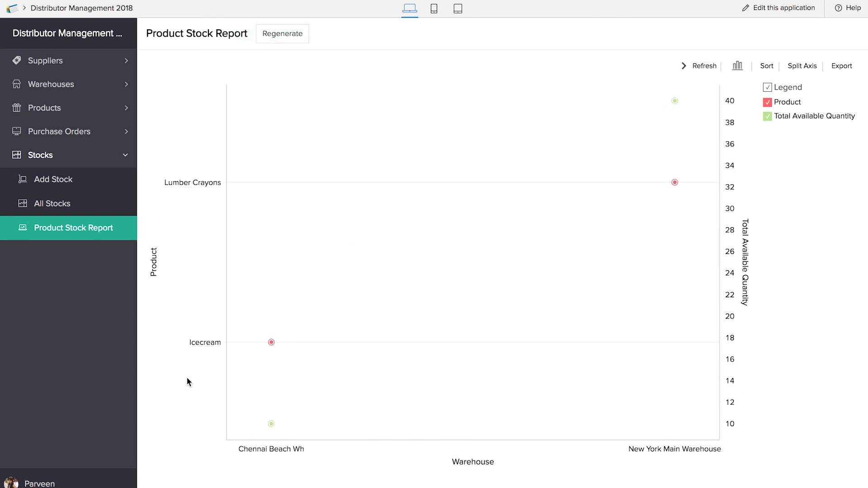
# Step: Change the stock chart to a line chart, then to a step line chart
pyautogui.moveTo(272, 433)
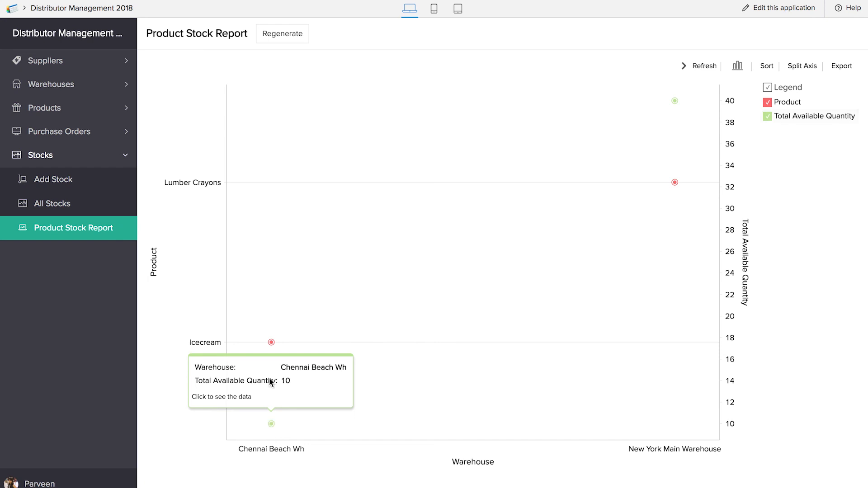
pyautogui.moveTo(675, 185)
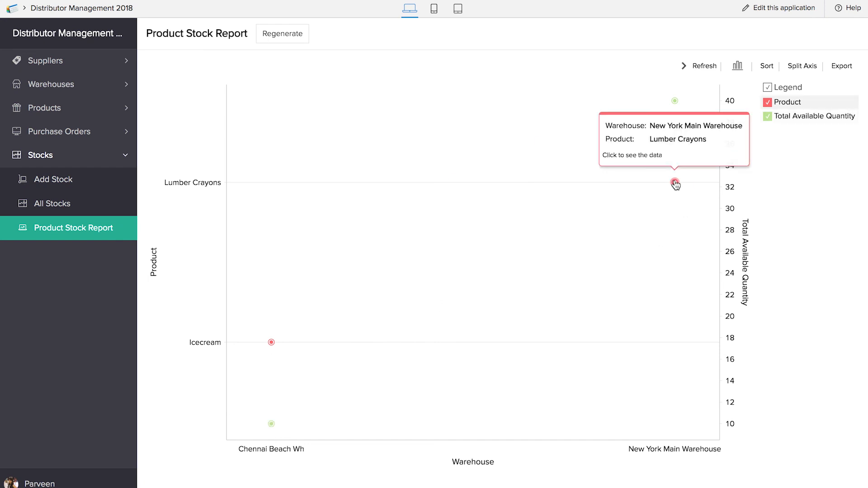
pyautogui.click(735, 71)
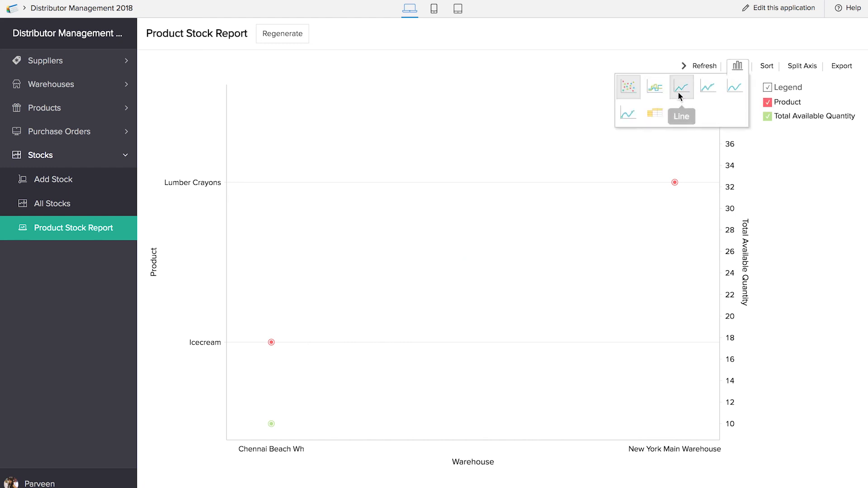
pyautogui.click(685, 89)
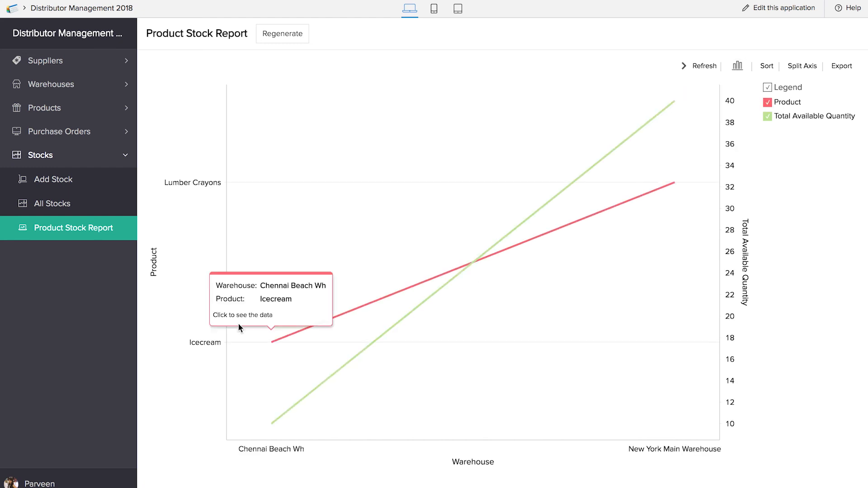
pyautogui.click(739, 66)
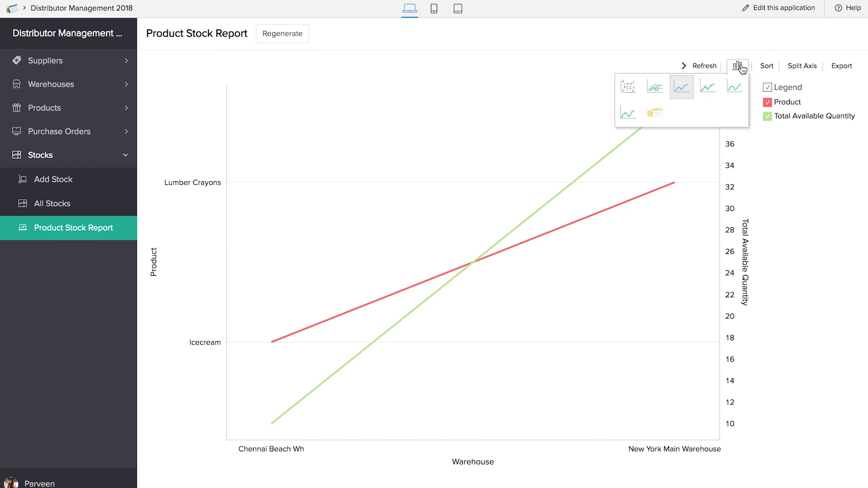
pyautogui.click(656, 88)
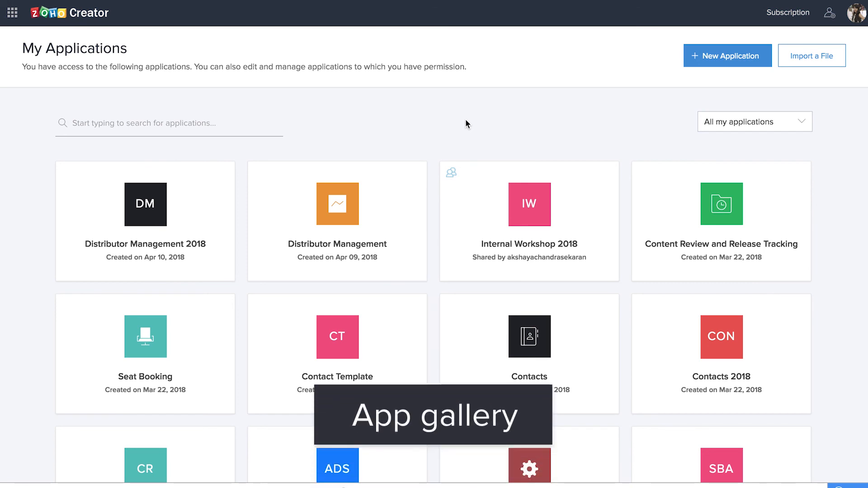
# Step: Find Distributor Management in the new-application gallery and install it
pyautogui.click(718, 57)
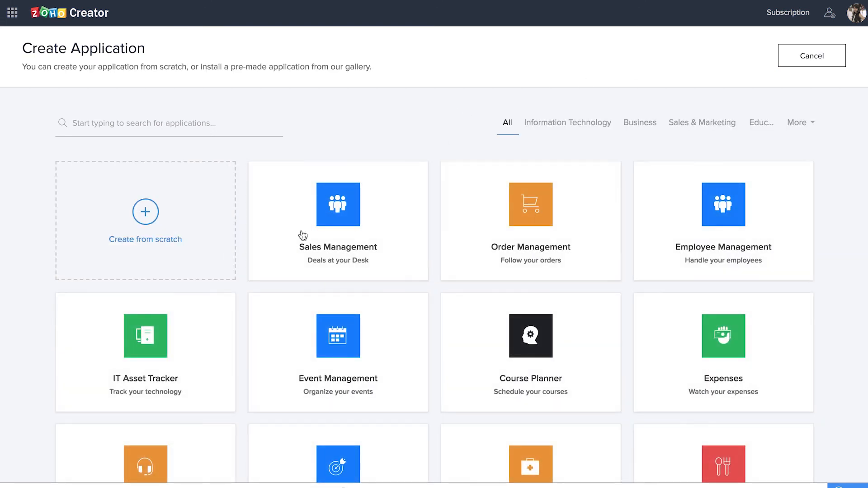
pyautogui.scroll(-20, 316, 349)
pyautogui.moveTo(551, 254)
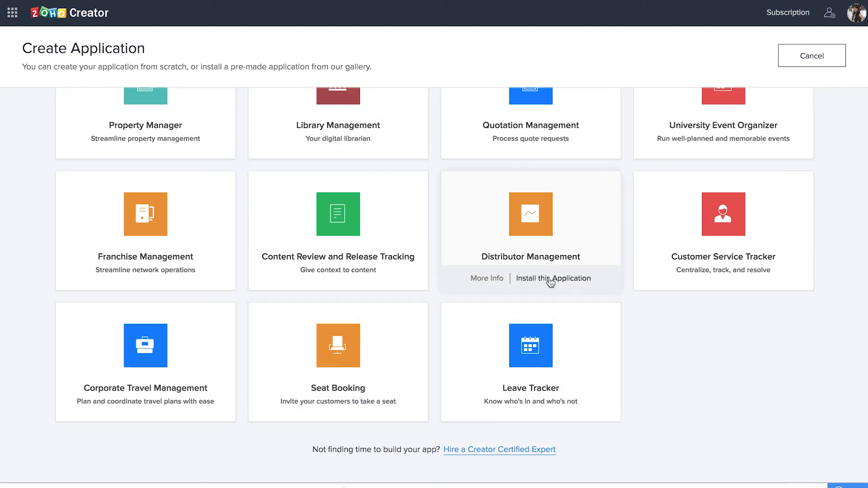
pyautogui.click(550, 280)
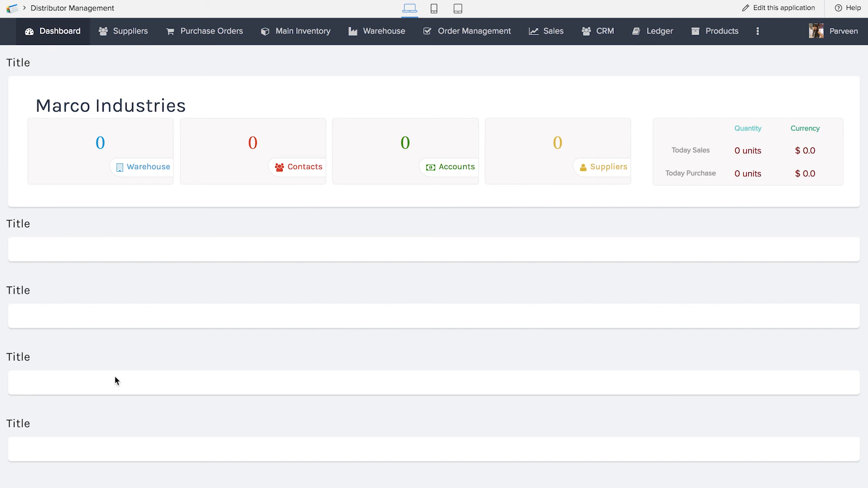
pyautogui.click(129, 41)
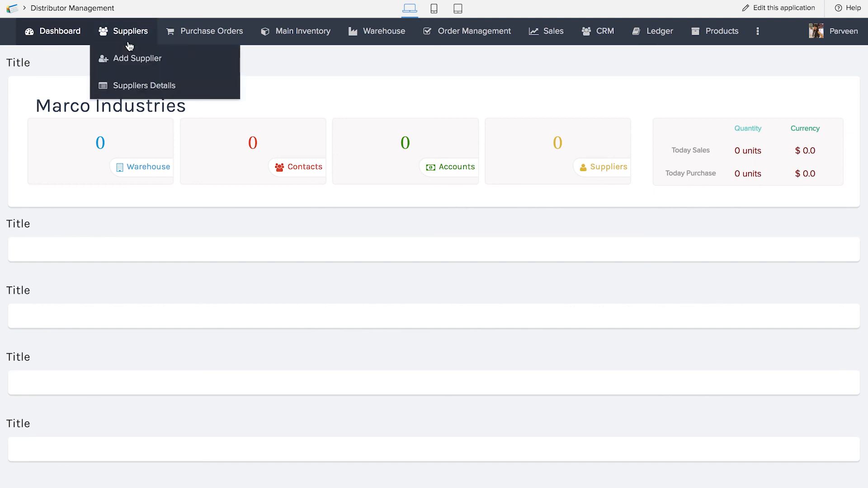
pyautogui.moveTo(183, 32)
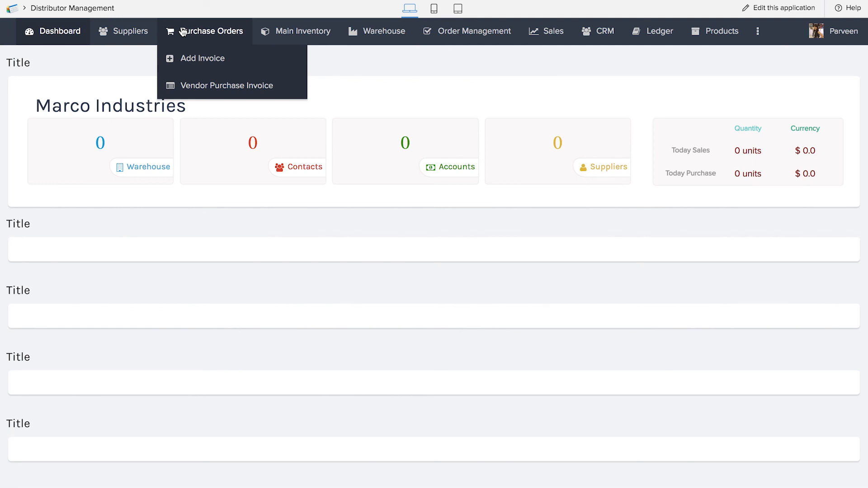
pyautogui.moveTo(297, 42)
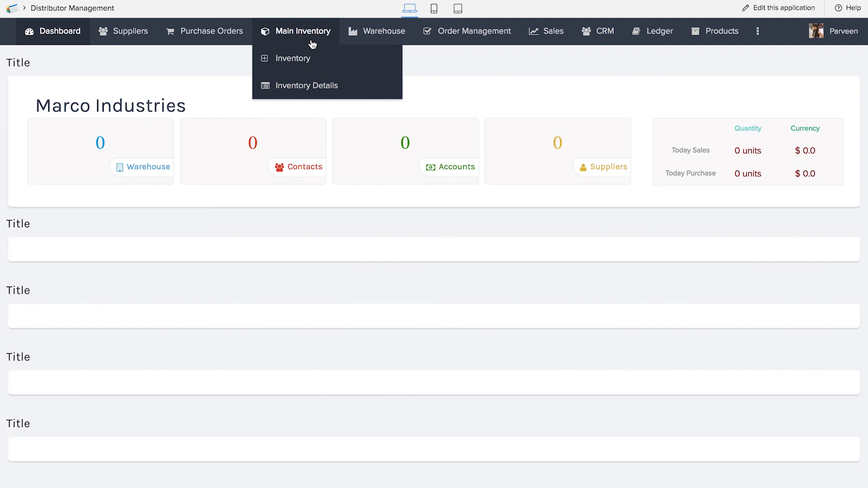
pyautogui.moveTo(388, 49)
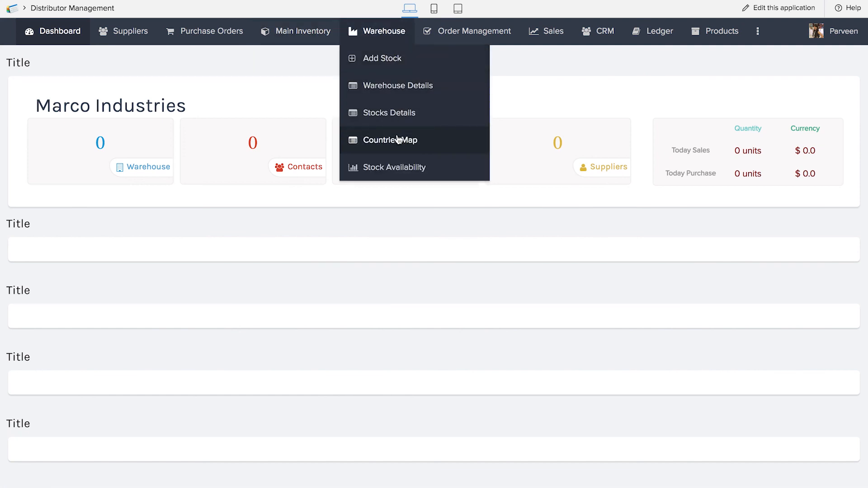
pyautogui.moveTo(480, 48)
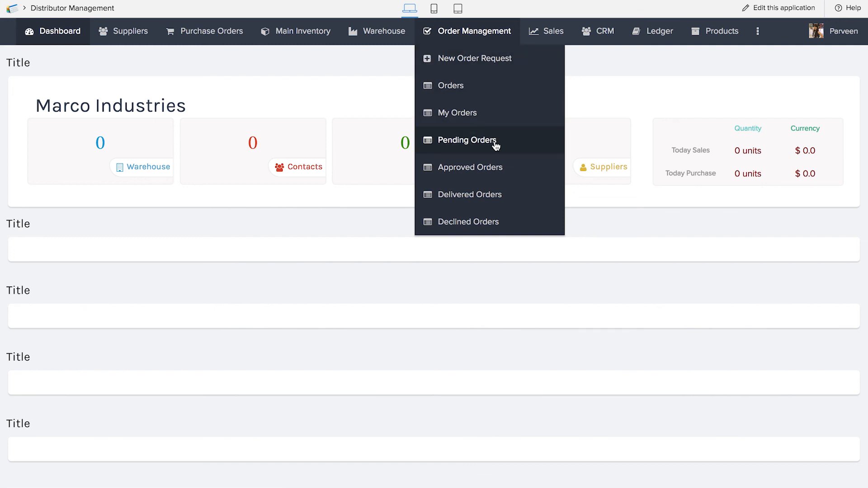
pyautogui.moveTo(560, 32)
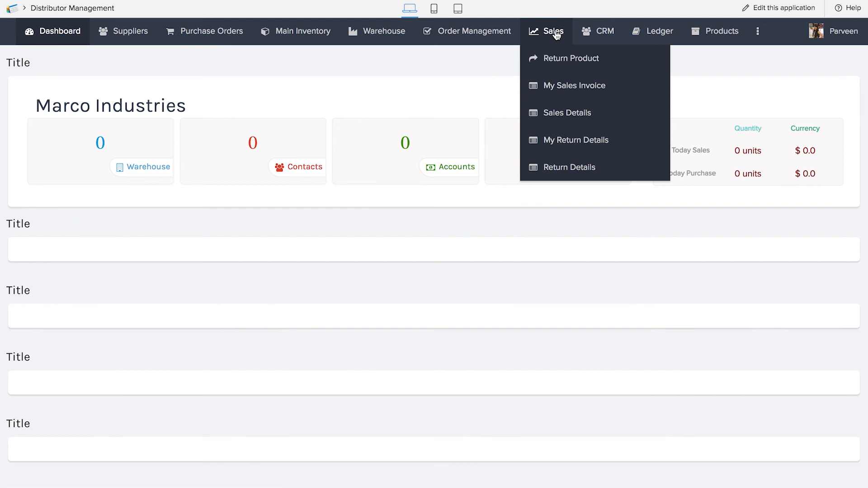
pyautogui.click(555, 61)
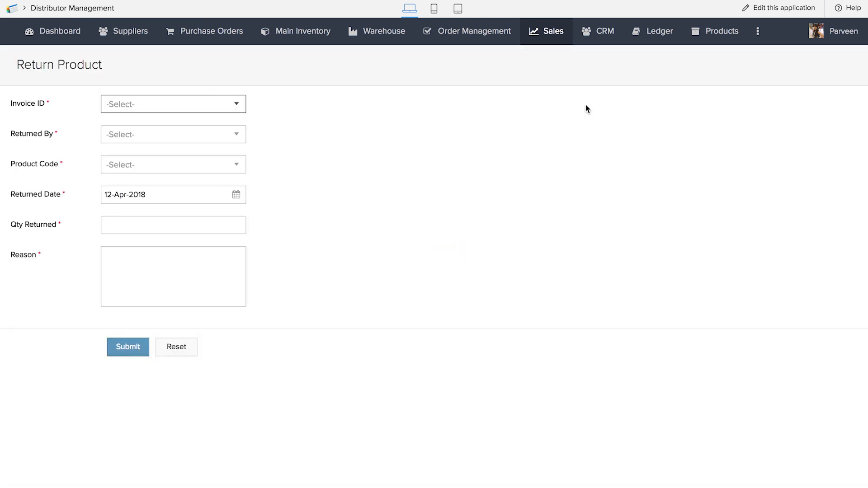
pyautogui.moveTo(608, 31)
pyautogui.click(607, 64)
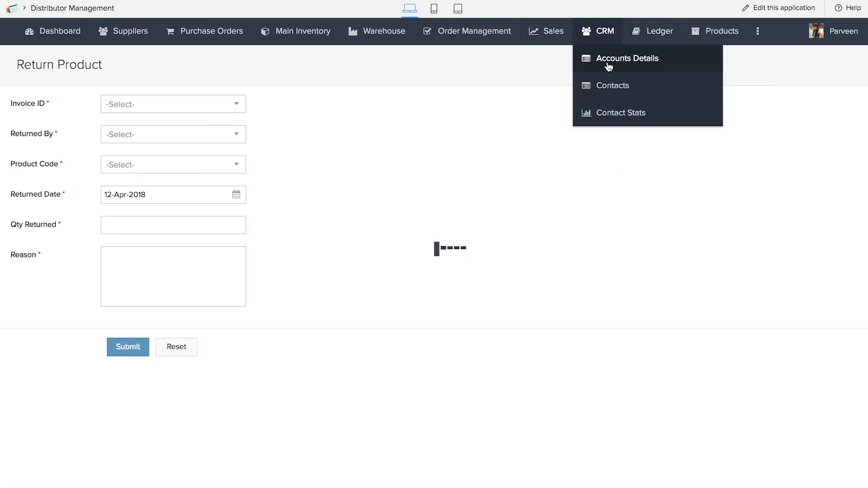
pyautogui.moveTo(655, 34)
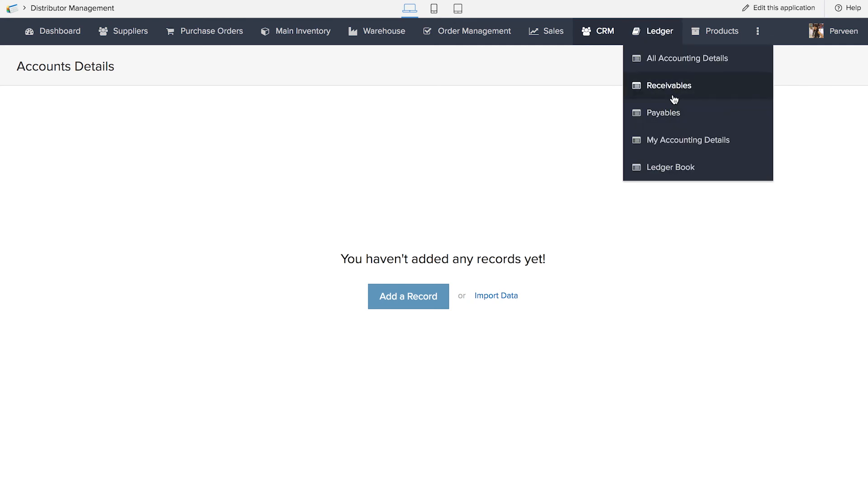
pyautogui.moveTo(725, 35)
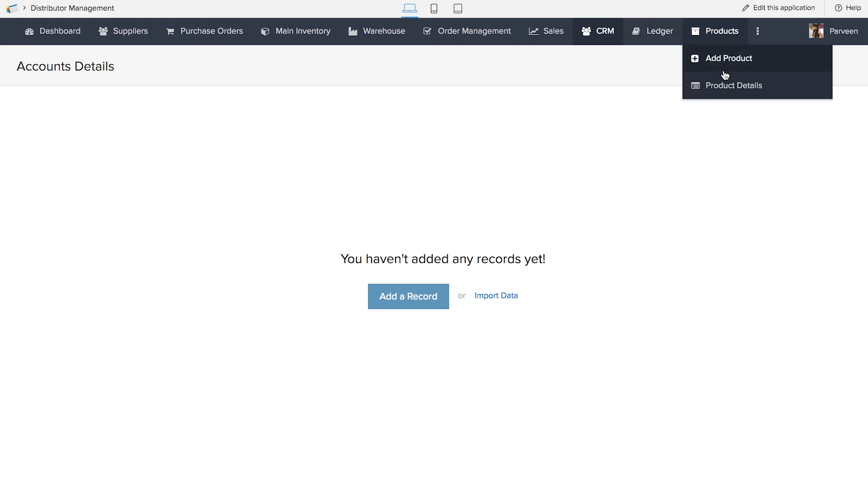
pyautogui.click(54, 32)
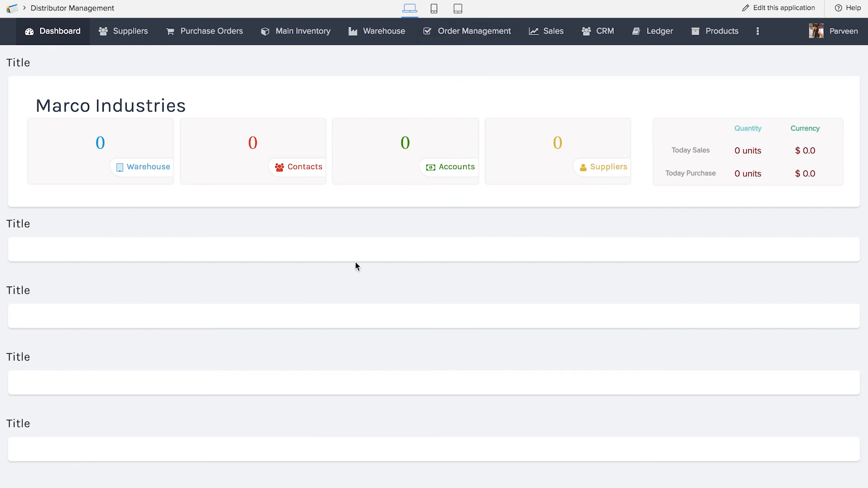
pyautogui.moveTo(719, 31)
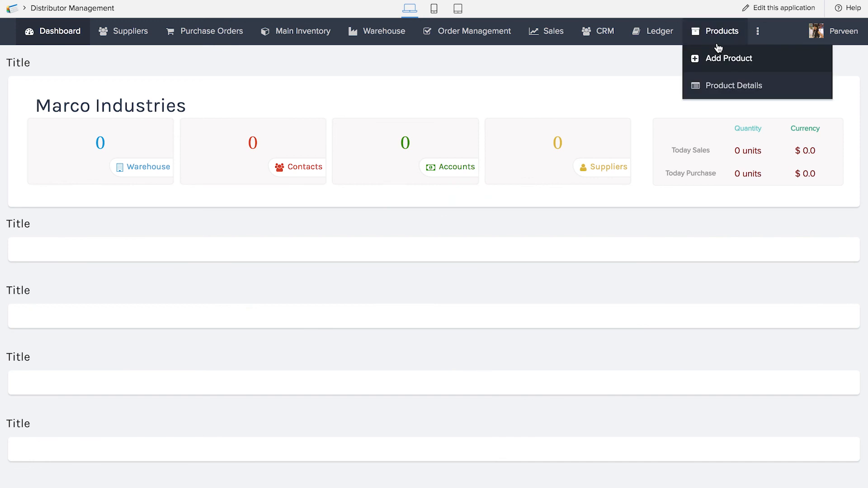